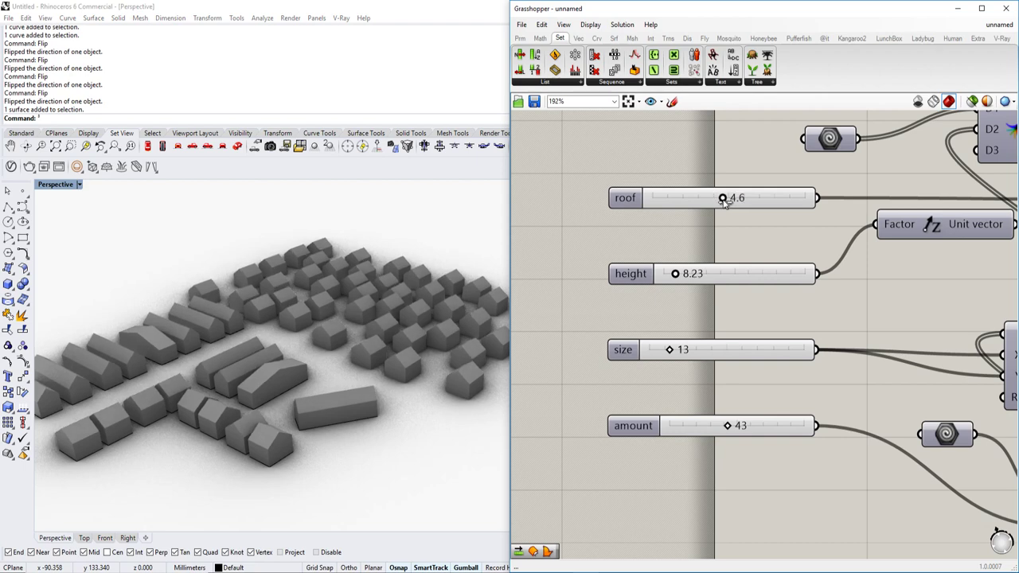
Set the house sliders to roof 5.7, height 6.35, size 10 and amount 50.
mouse_move(349, 361)
right_mouse_down()
mouse_move(355, 340)
mouse_move(337, 371)
right_mouse_up()
left_click(682, 277)
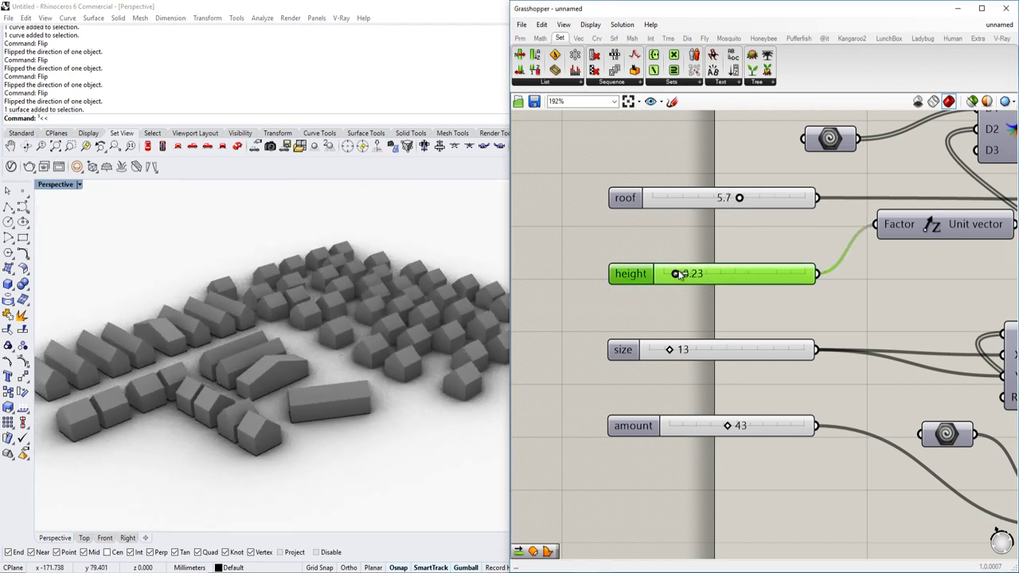
left_click_drag(675, 274, 676, 272)
mouse_move(670, 353)
left_mouse_down()
mouse_move(678, 351)
mouse_move(664, 351)
left_mouse_up()
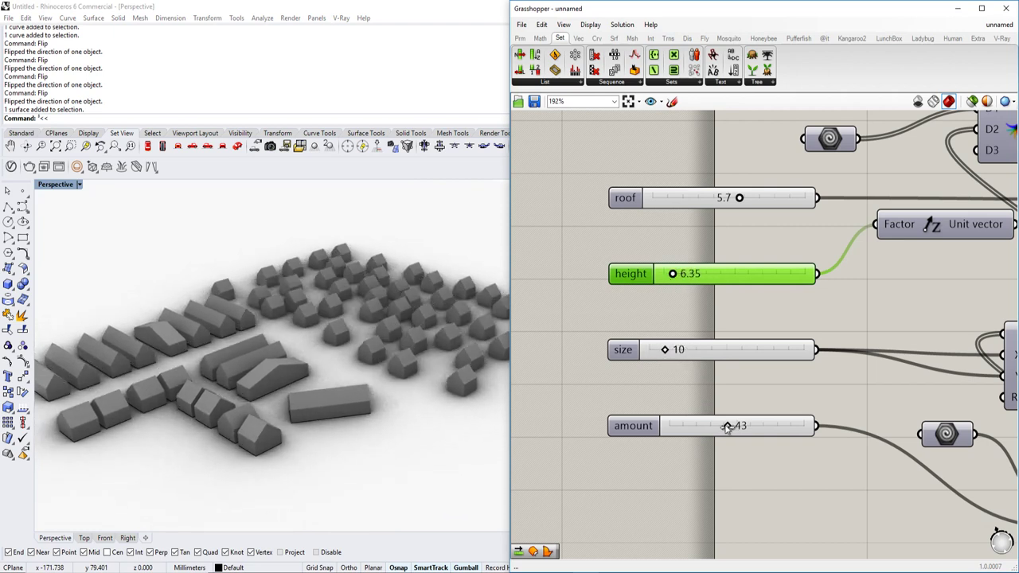
mouse_move(727, 427)
left_mouse_down()
mouse_move(711, 426)
mouse_move(737, 426)
left_mouse_up()
Move the base rectangle of the freestanding long building a short distance along the Y axis.
scroll(351, 406, "up", 4)
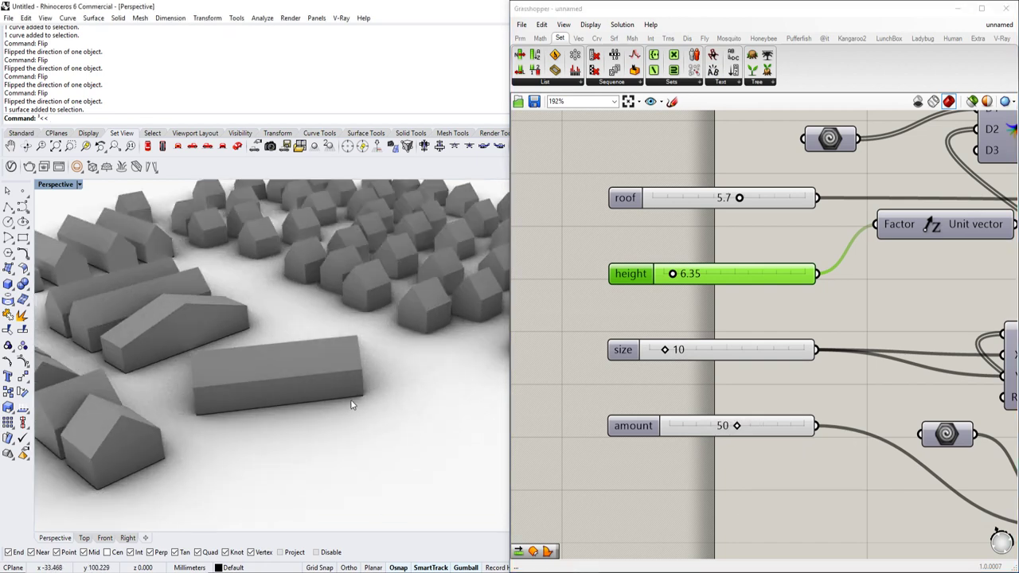
scroll(351, 401, "up", 2)
left_click(350, 401)
left_click(340, 396)
scroll(339, 397, "down", 5)
right_click_drag(339, 396, 395, 383, "shift")
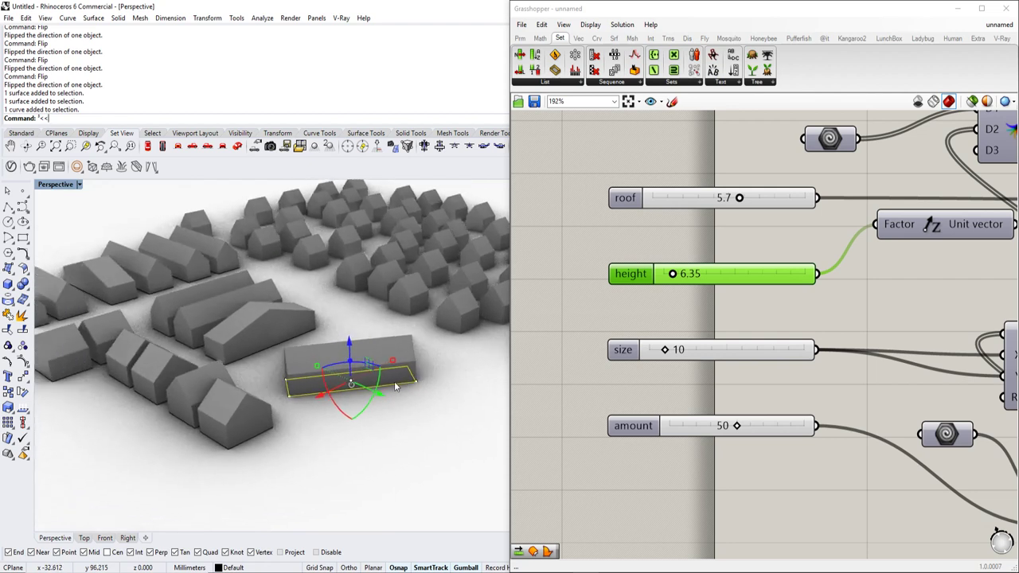
mouse_move(390, 398)
left_mouse_down()
mouse_move(455, 424)
mouse_move(401, 409)
left_mouse_up()
Flip the base rectangles of the freestanding building, the neighbouring long building and the front corner house.
type("Flip")
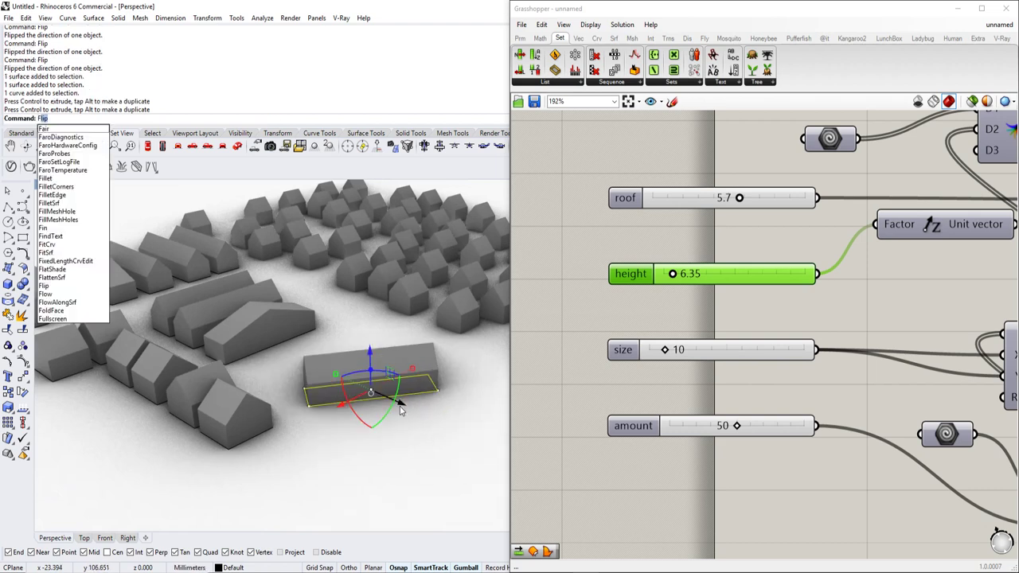
key("Return")
left_click(261, 344)
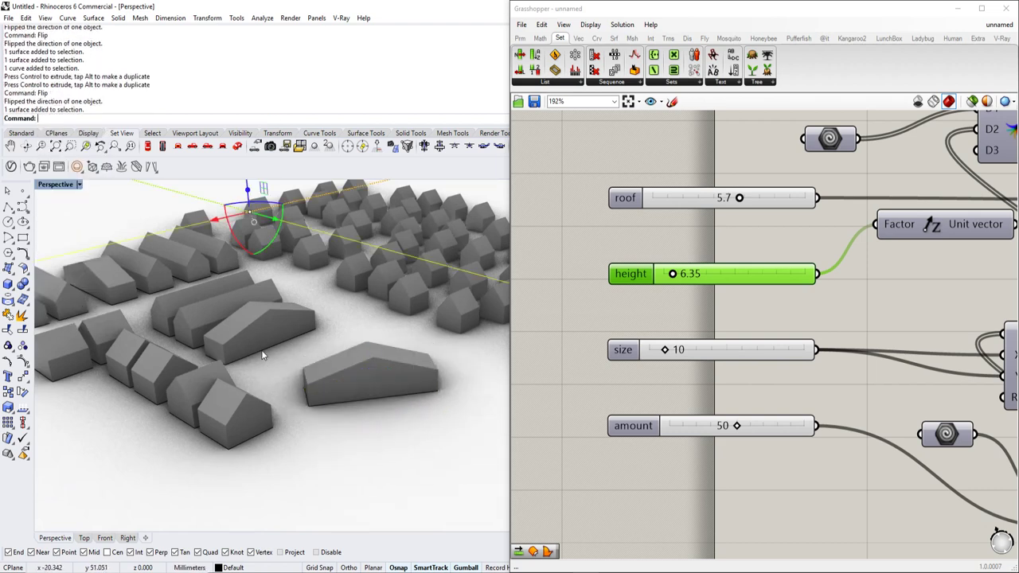
key("Return")
left_click(249, 440)
left_click(303, 465)
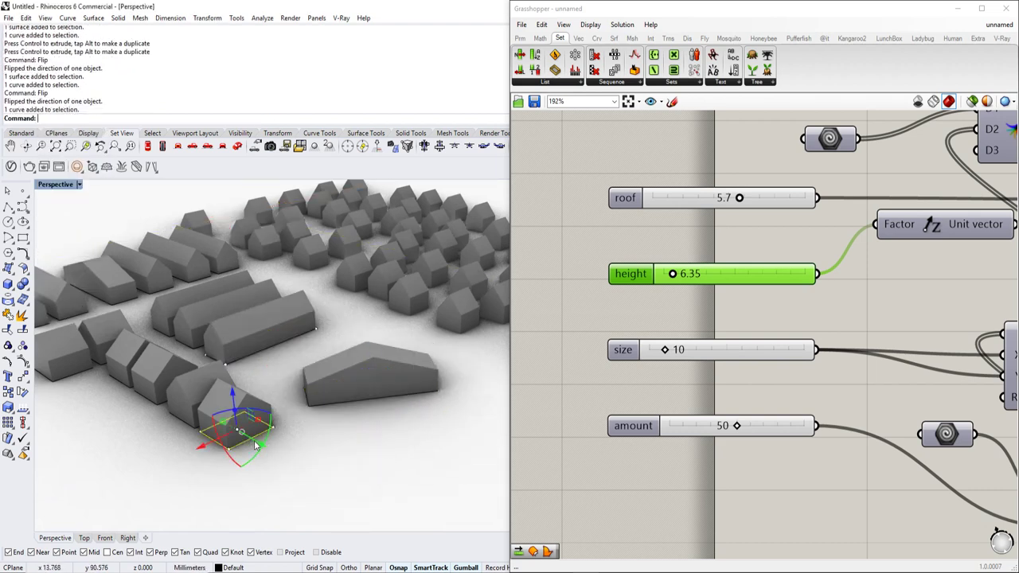
key("Return")
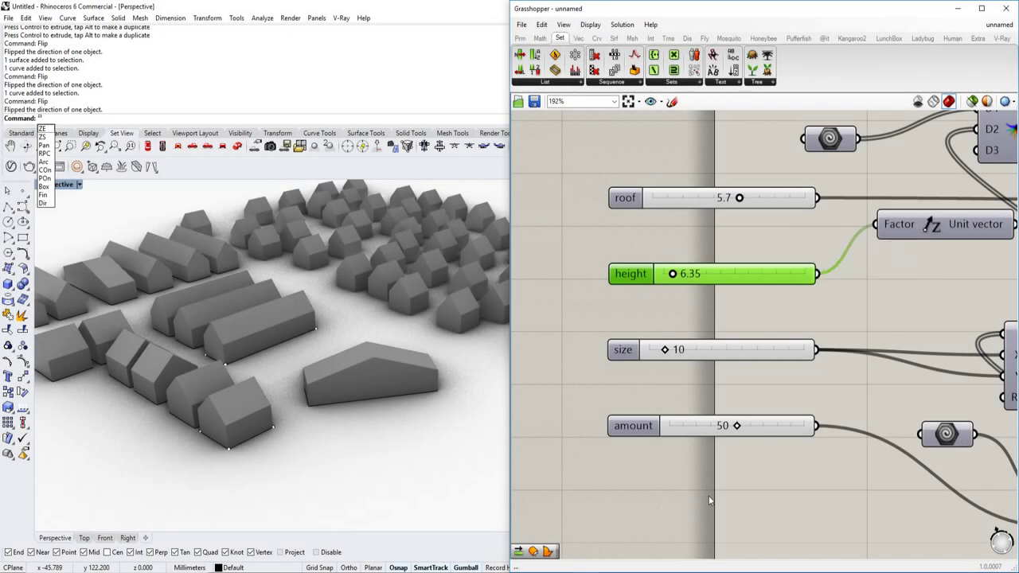
left_click(561, 571)
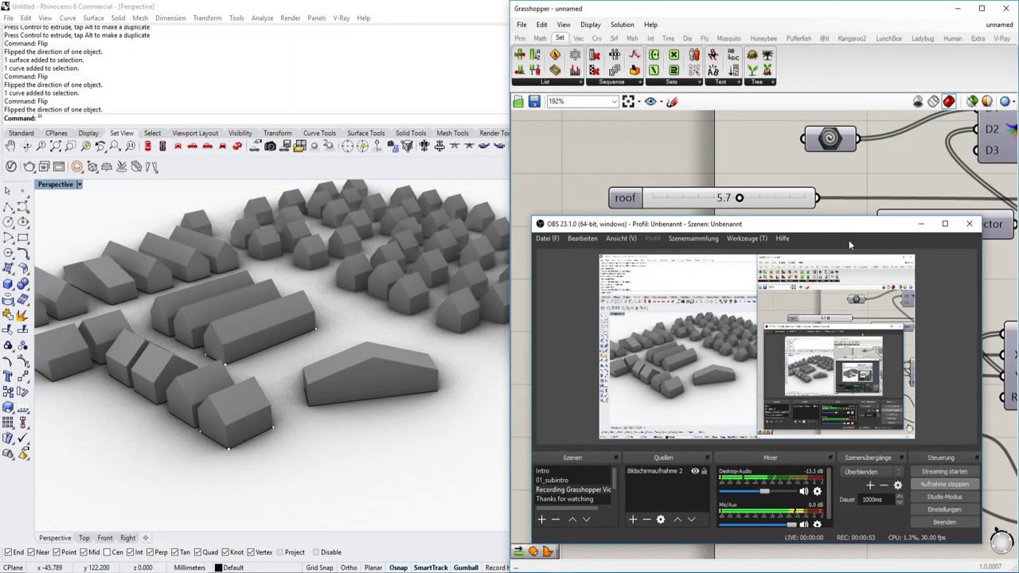
left_click(915, 225)
scroll(344, 350, "down", 5)
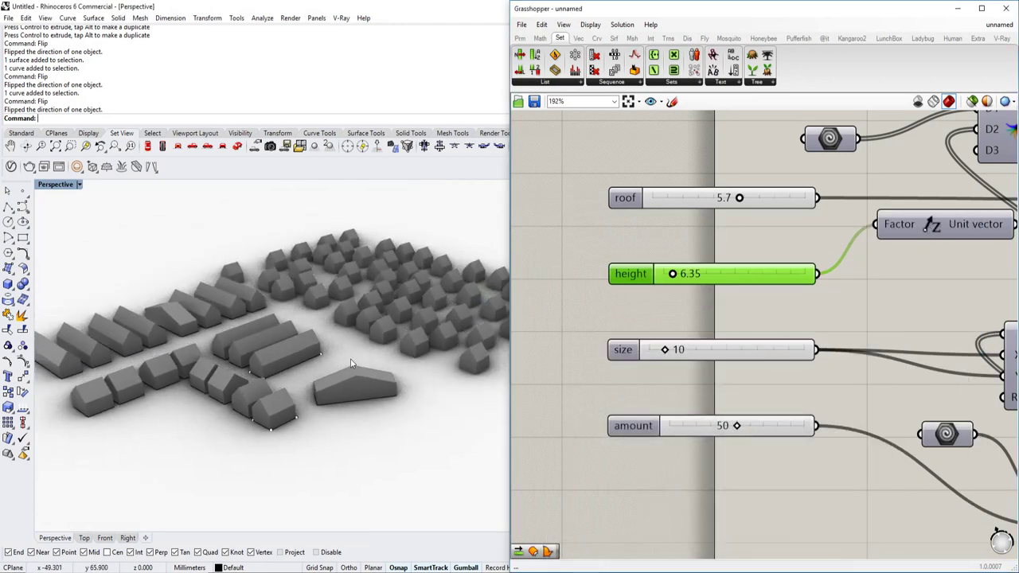
left_click(609, 310)
scroll(586, 306, "down", 4)
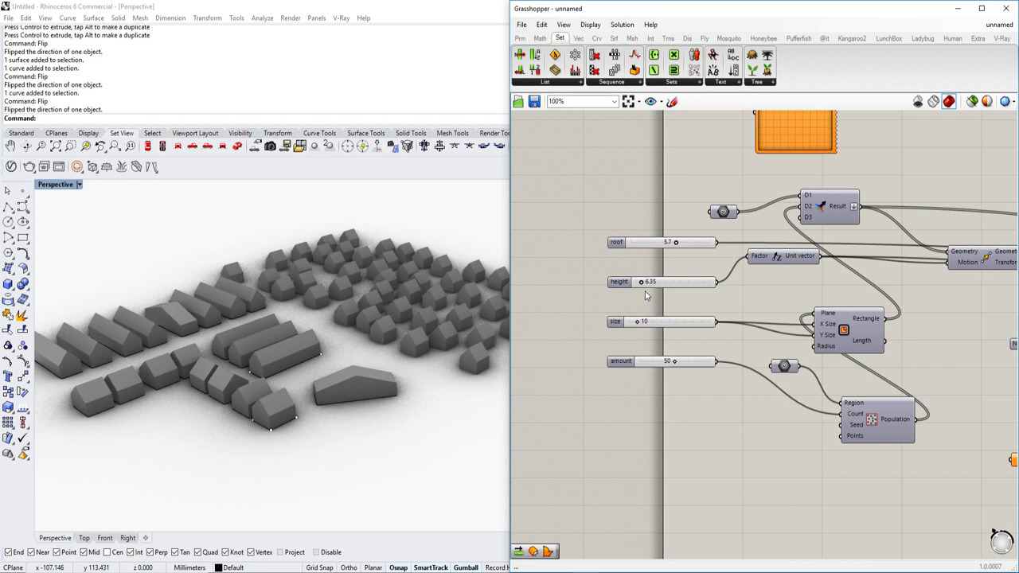
scroll(260, 325, "down", 2)
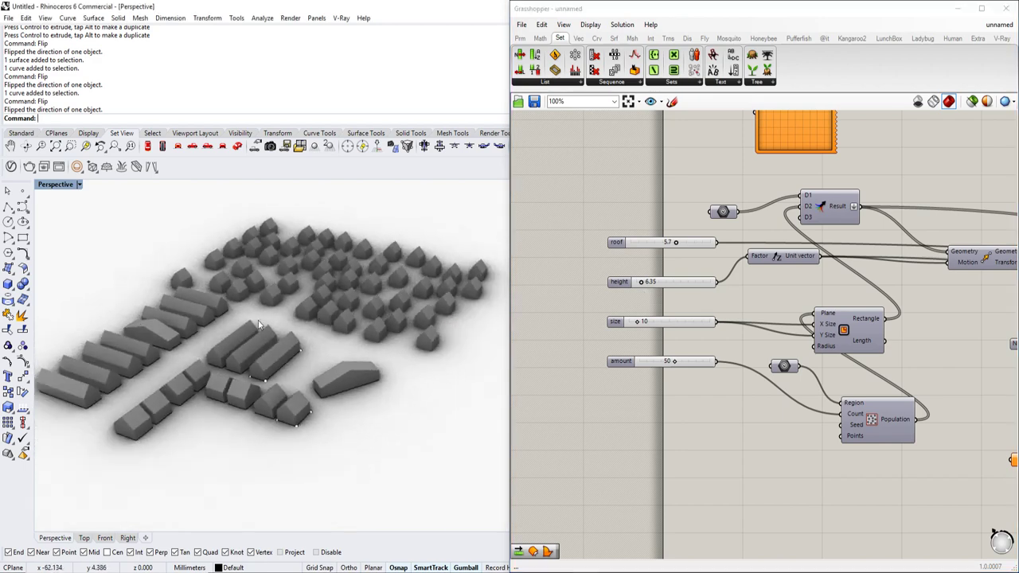
scroll(324, 322, "down", 3)
right_click_drag(324, 322, 236, 341, "shift")
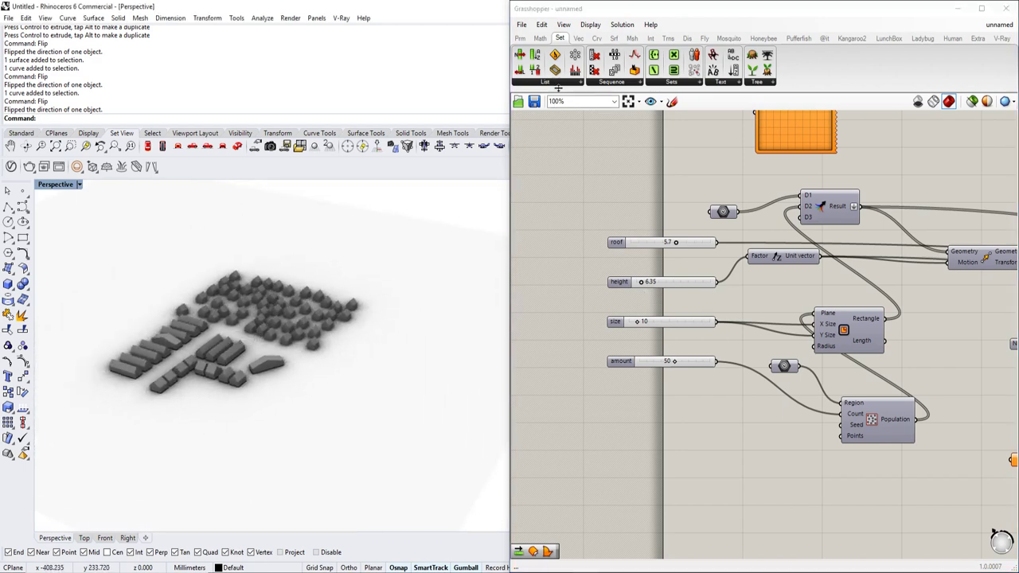
Set the Perspective viewport to Wireframe display and start a new Grasshopper document.
left_click(63, 186)
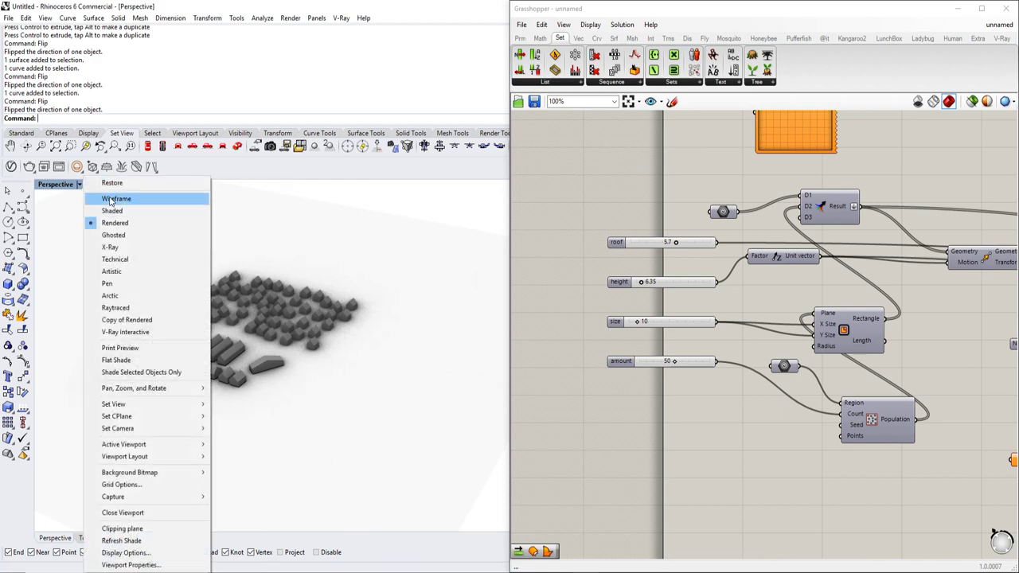
left_click(111, 198)
scroll(181, 275, "up", 4)
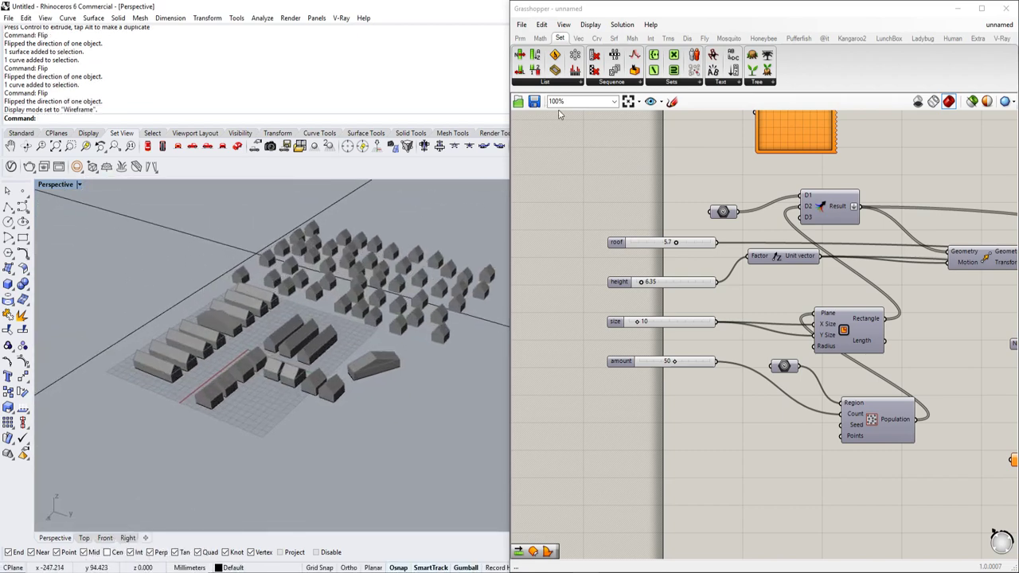
scroll(526, 217, "down", 5)
left_click(522, 24)
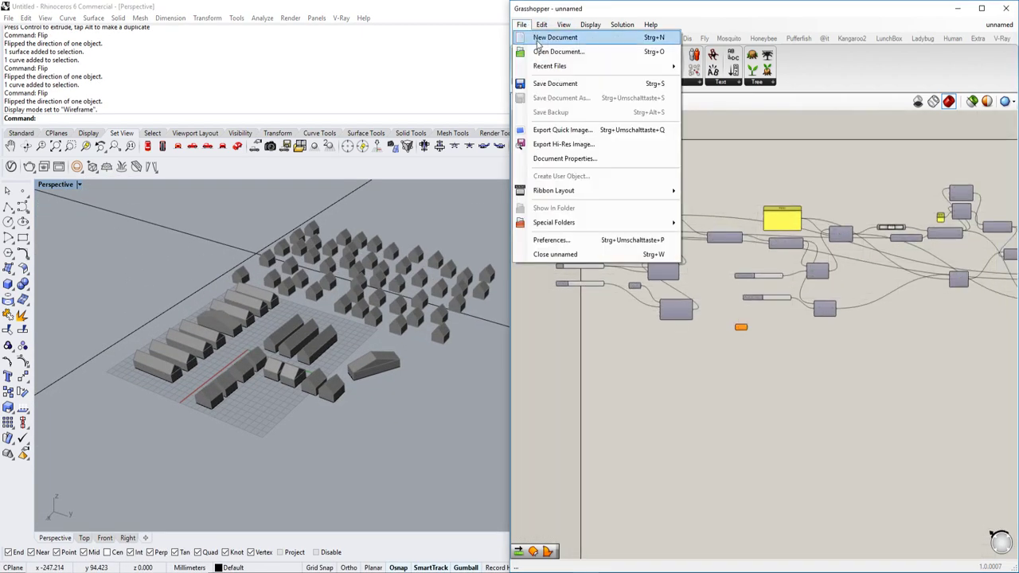
left_click(552, 36)
Draw a long rectangle with the Rectangle command in the empty area in front of the row of small squares.
right_click_drag(370, 278, 393, 300)
scroll(384, 293, "down", 6)
scroll(345, 341, "up", 5)
scroll(359, 303, "down", 3)
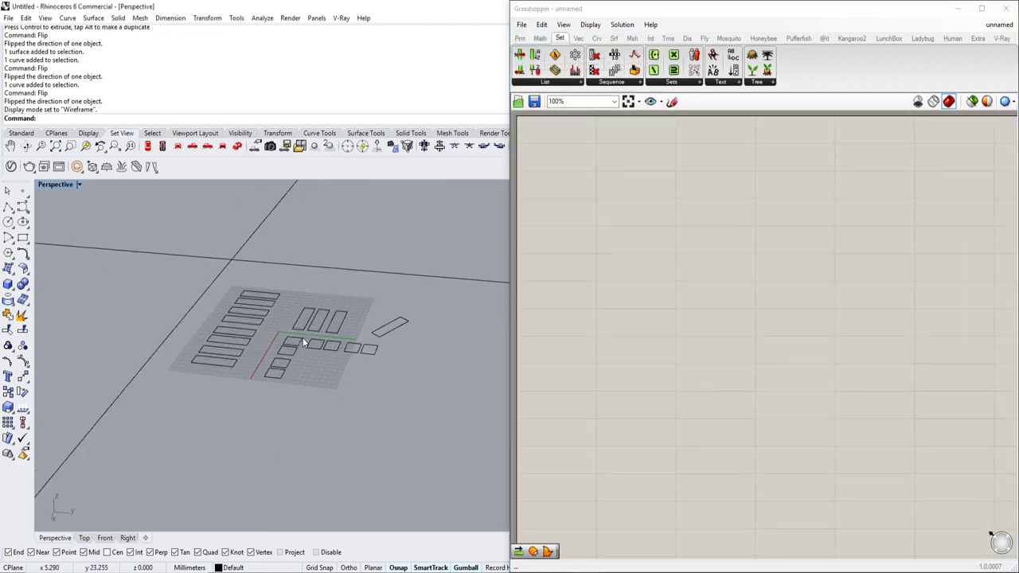
scroll(283, 345, "up", 5)
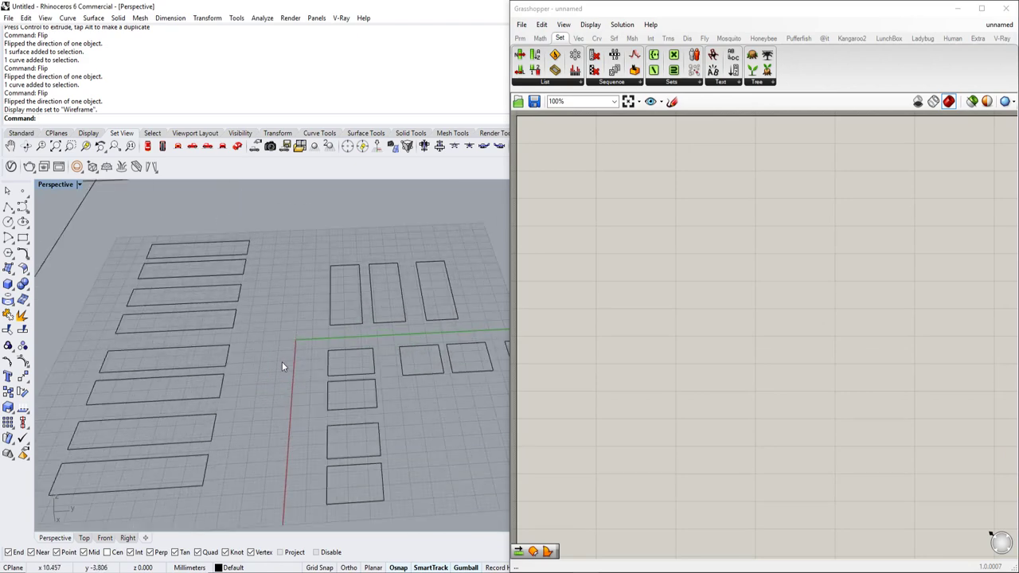
scroll(279, 358, "down", 3)
type("Rectangle")
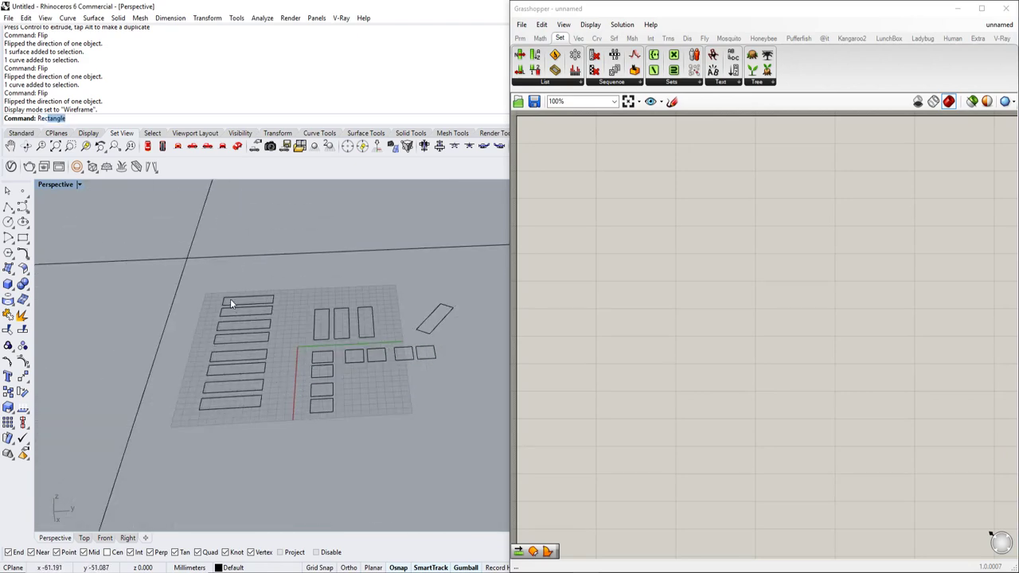
left_click(966, 8)
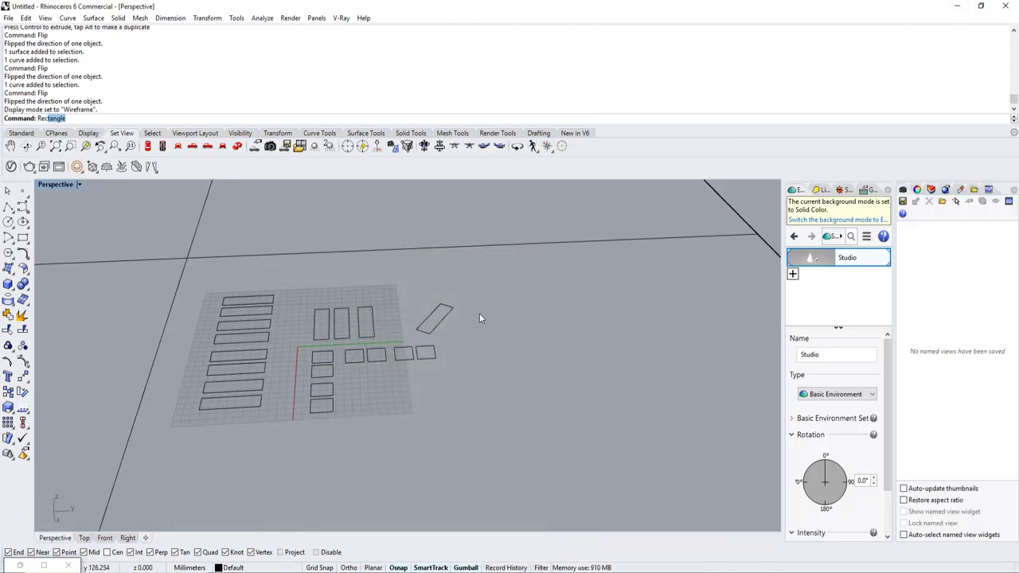
key("Return")
scroll(387, 319, "up", 3)
scroll(313, 292, "down", 2)
scroll(399, 335, "up", 2)
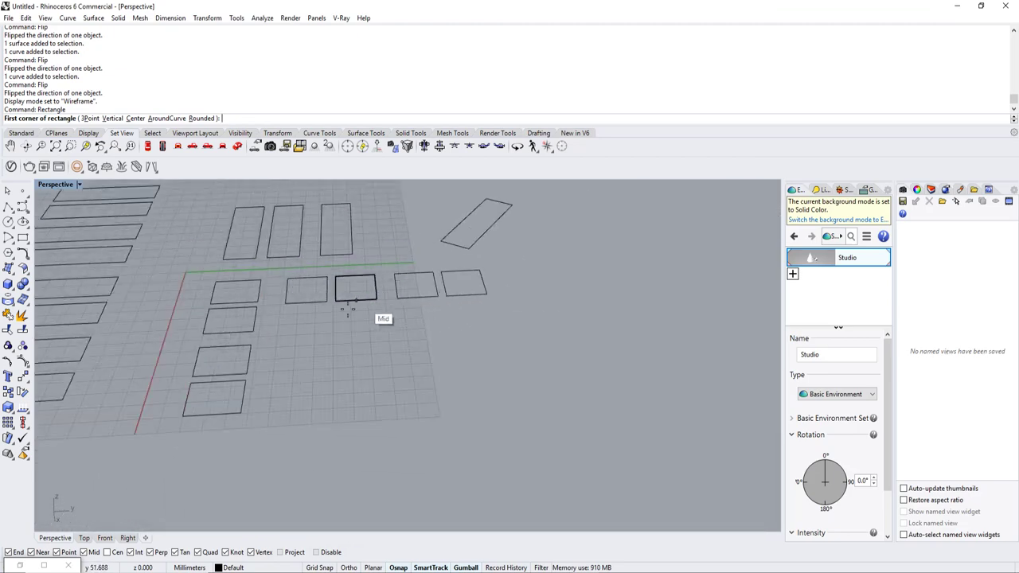
left_click(312, 337)
left_click(442, 354)
Draw two more rectangles, an upright one in front of the grid and a squarish one beside the long rectangle.
right_click(499, 348)
mouse_move(386, 415)
right_mouse_down("shift")
mouse_move(500, 347)
mouse_move(546, 346)
right_mouse_up("shift")
left_click(500, 347)
left_click(446, 423)
key("Return")
left_click(550, 347)
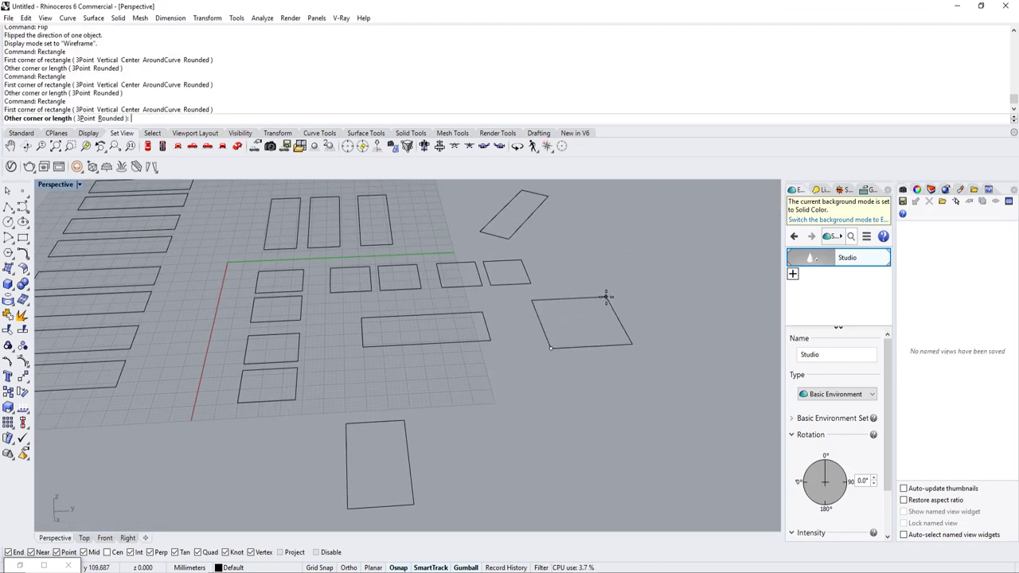
left_click(605, 300)
scroll(602, 304, "down", 4)
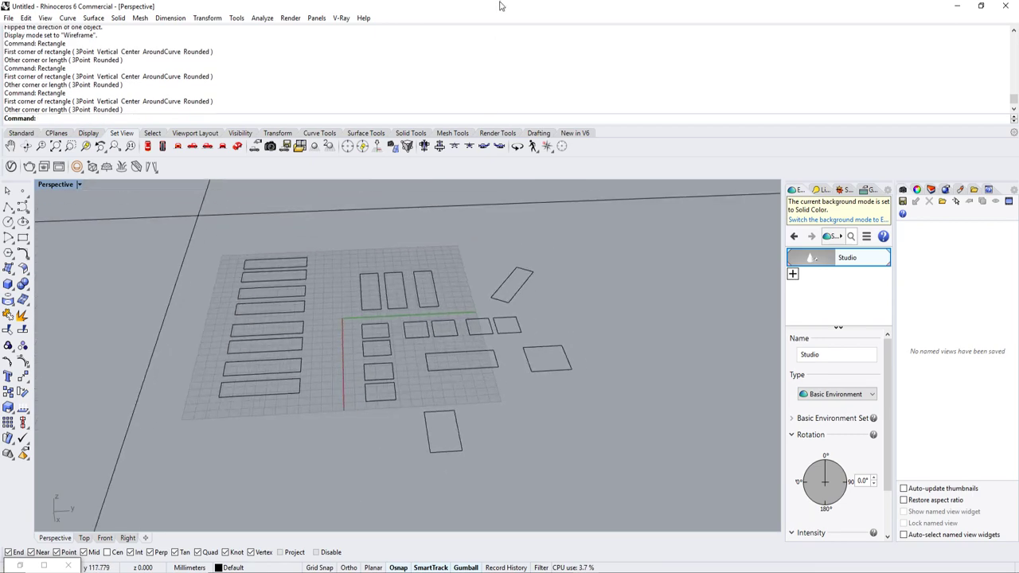
Return to Grasshopper and place a Geometry parameter on the empty canvas.
left_click(20, 565)
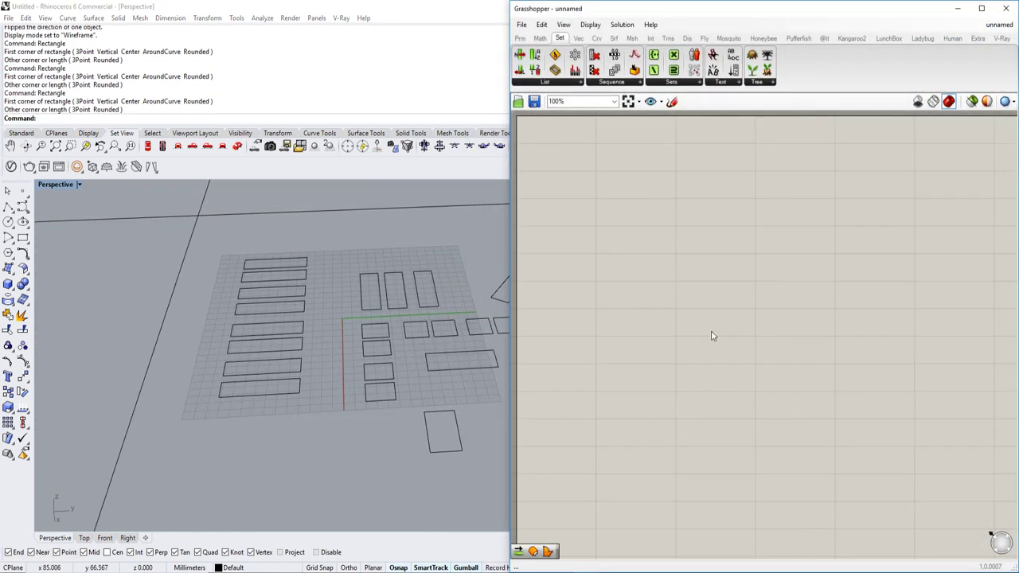
double_click(686, 289)
type("geo")
key("Return")
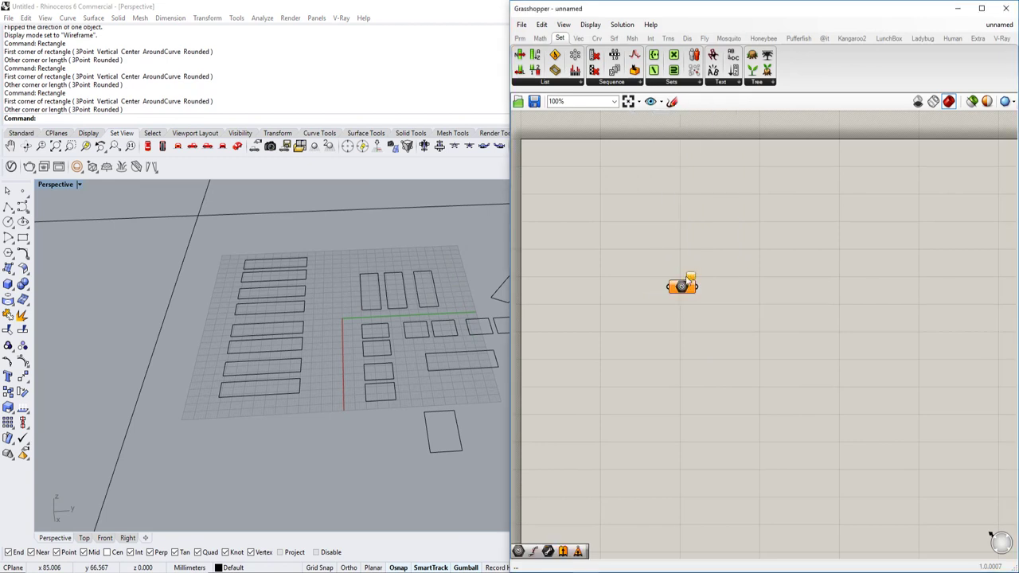
Reference all the footprint rectangles in the Geometry parameter as multiple geometries.
right_click(687, 289)
double_click(667, 252)
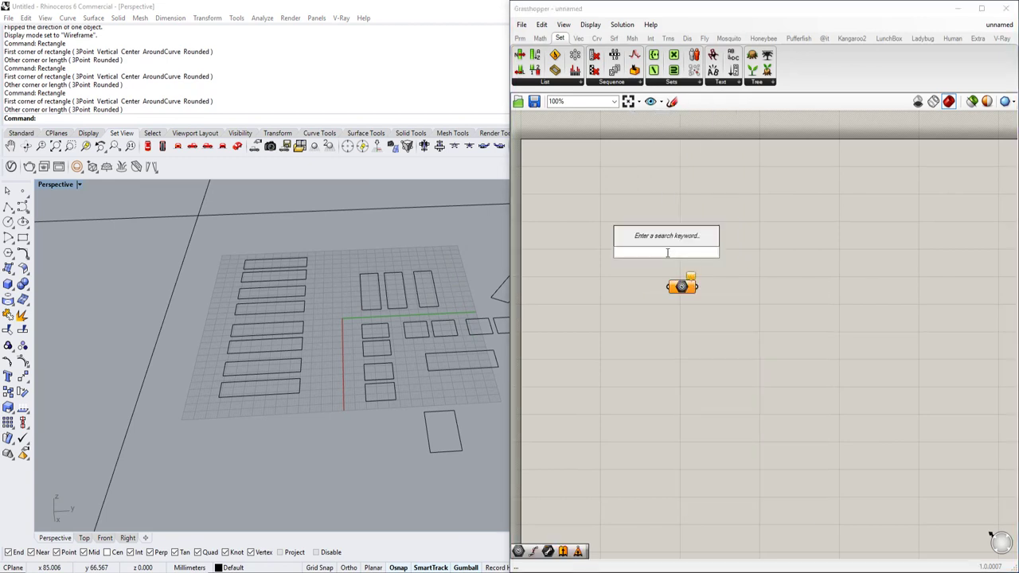
key("Escape")
right_click(683, 285)
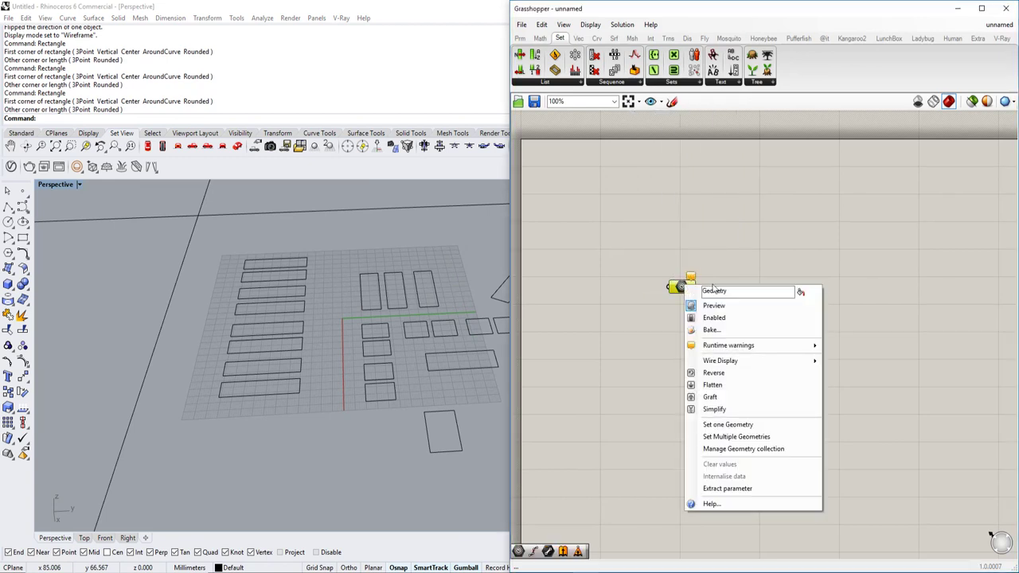
left_click(723, 438)
left_click_drag(654, 463, 332, 216)
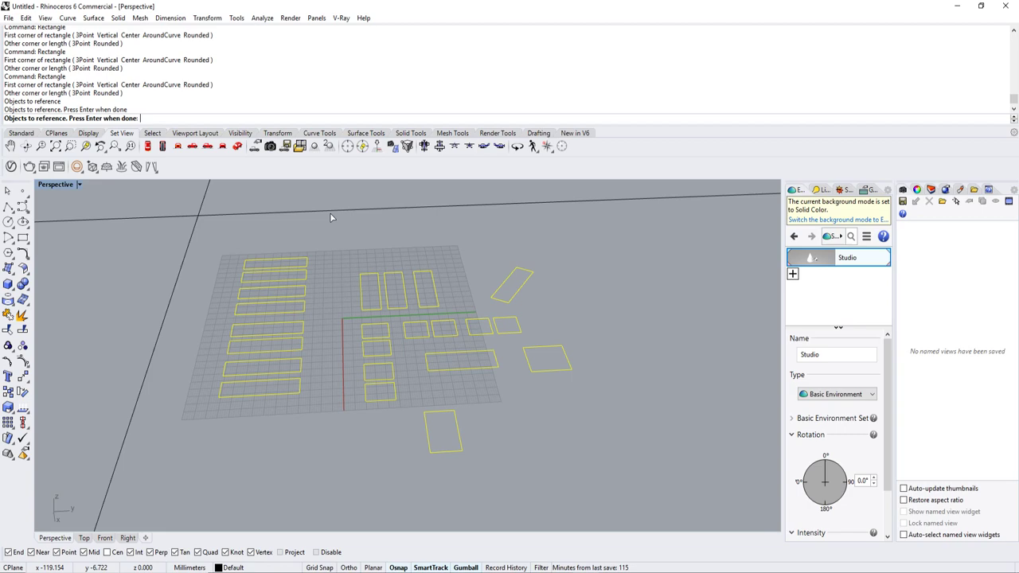
key("Return")
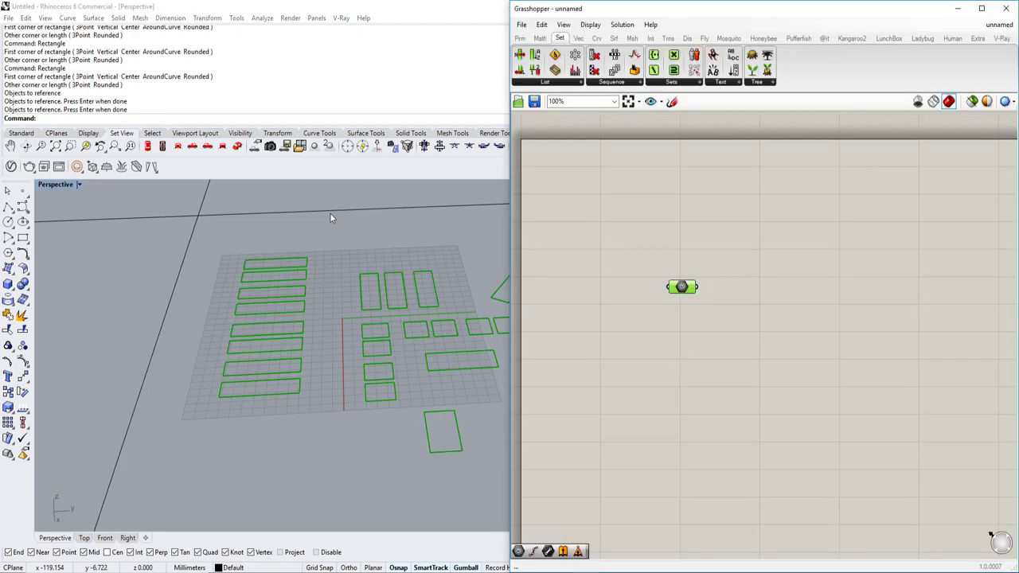
Draw one large rectangle in the empty area behind the footprint rectangles in Rhino.
right_click_drag(708, 314, 717, 301)
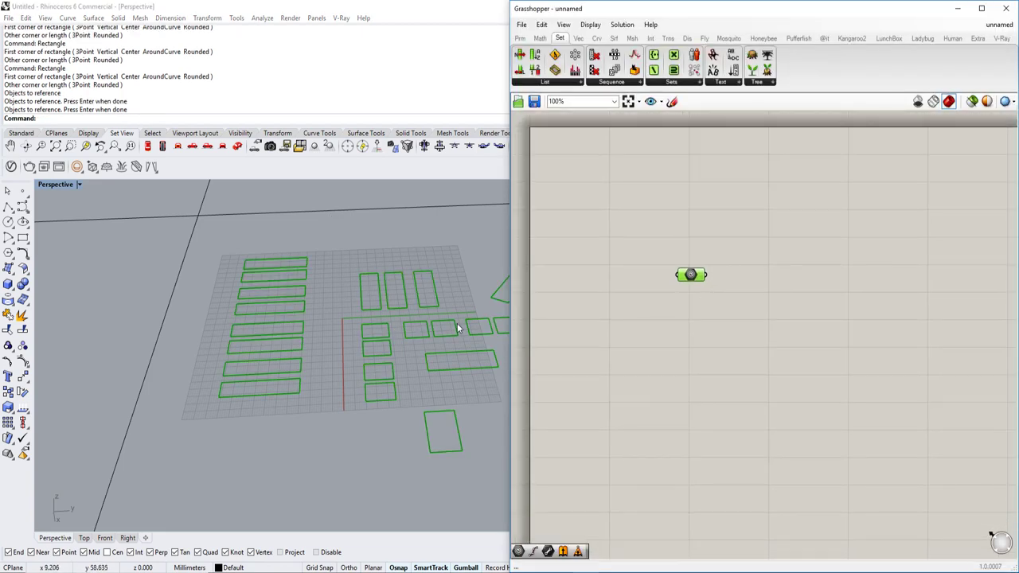
scroll(675, 289, "up", 2)
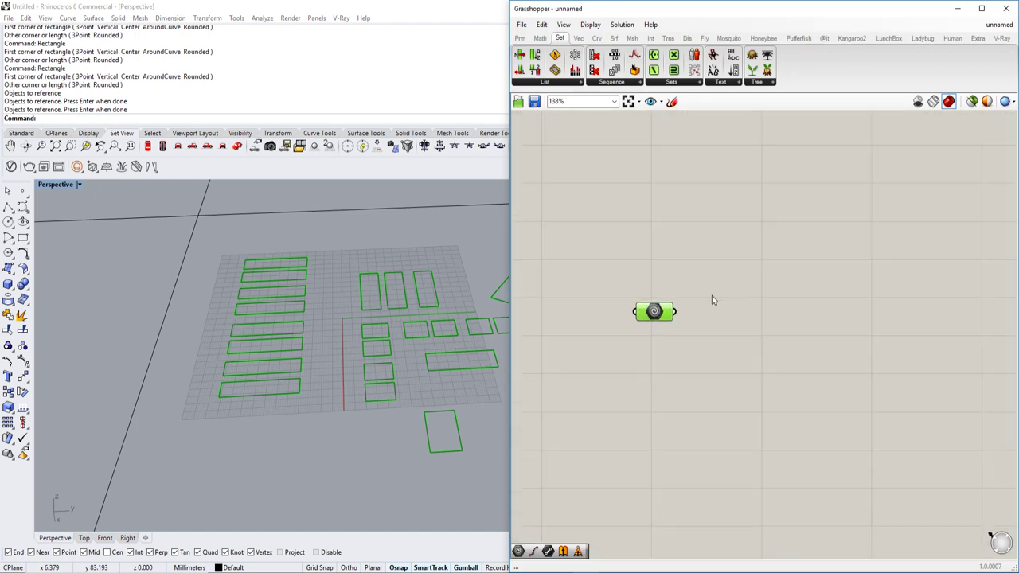
left_click(712, 298)
scroll(329, 333, "down", 3)
scroll(328, 333, "up", 3)
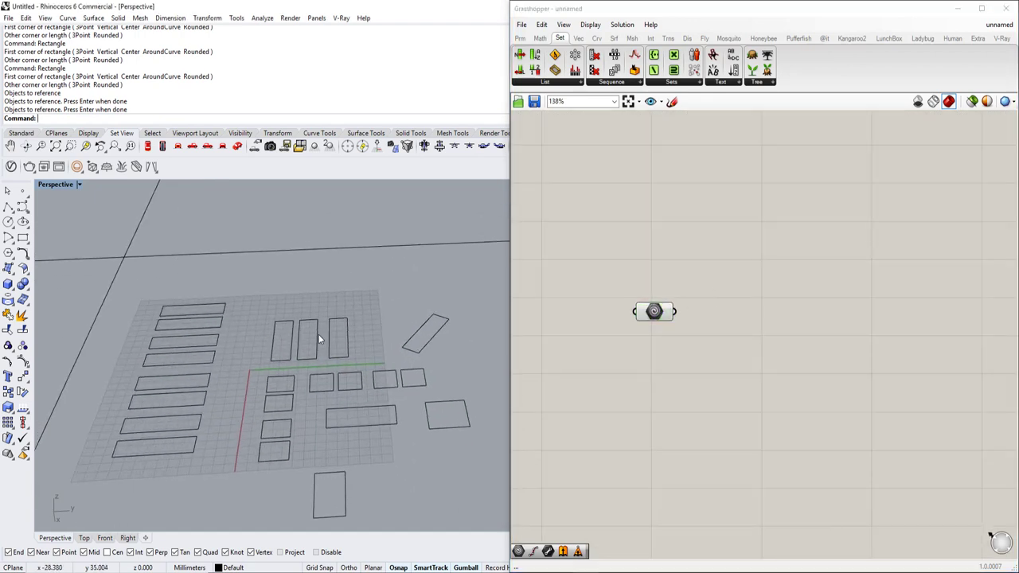
type("Rectangle")
key("Return")
left_click(260, 298)
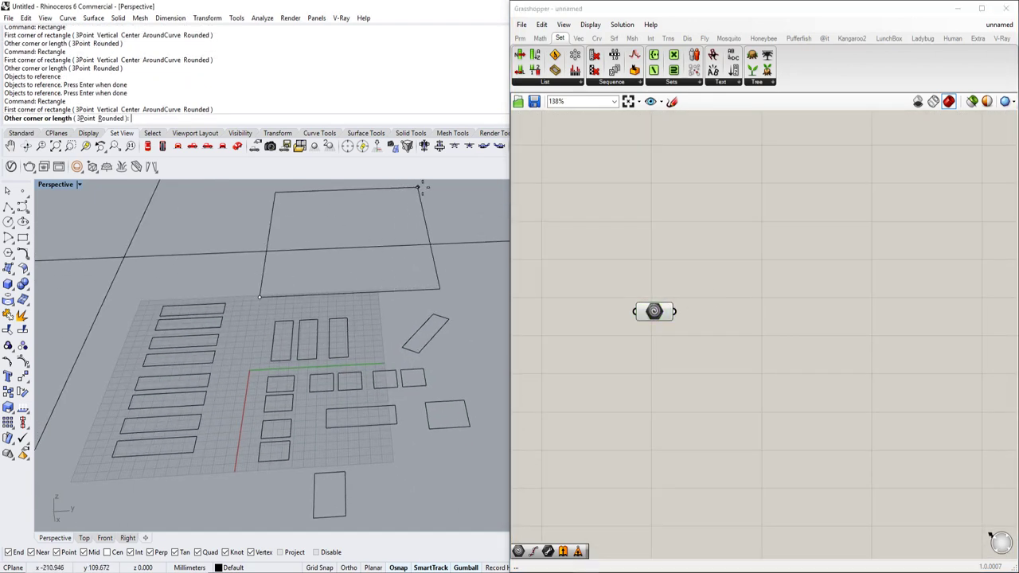
right_click_drag(465, 210, 414, 242, "shift")
left_click(426, 211)
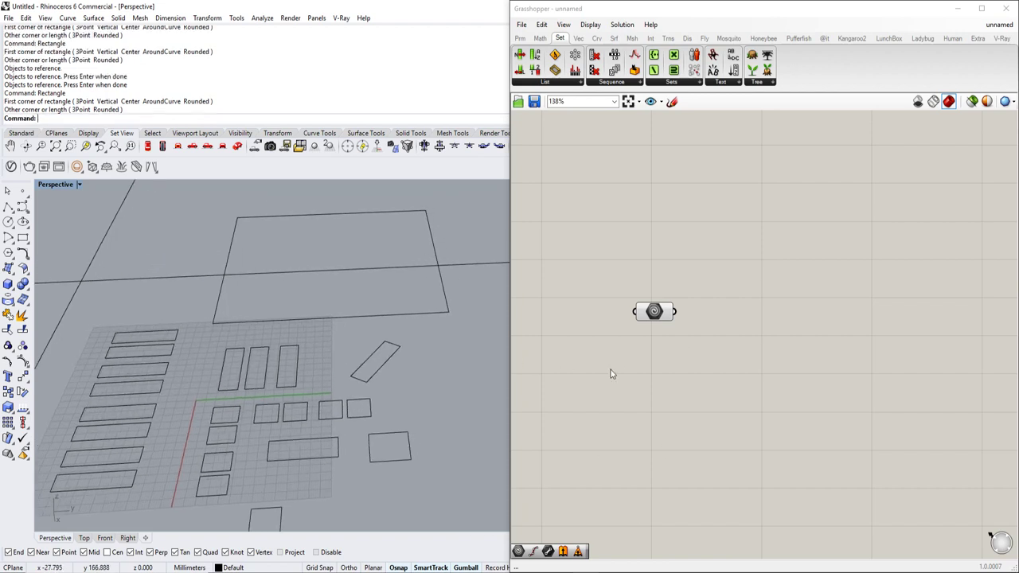
Add a second Geometry parameter above the existing one on the Grasshopper canvas.
double_click(687, 246)
type("geo")
left_click(682, 234)
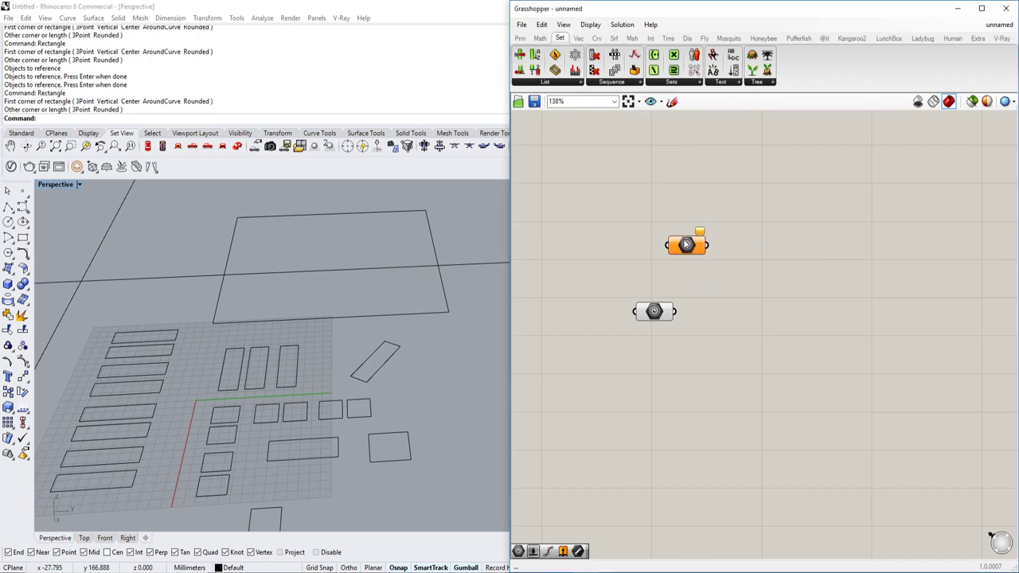
Reference the large region rectangle from Rhino in the upper Geometry parameter.
left_click(688, 247)
right_click(695, 247)
left_click(761, 389)
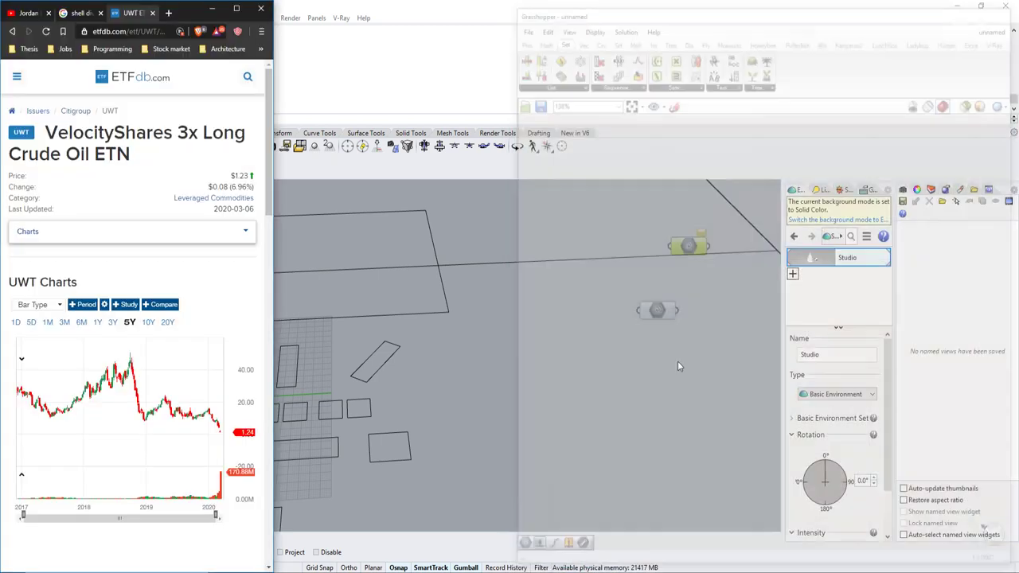
left_click(427, 311)
left_click(781, 338)
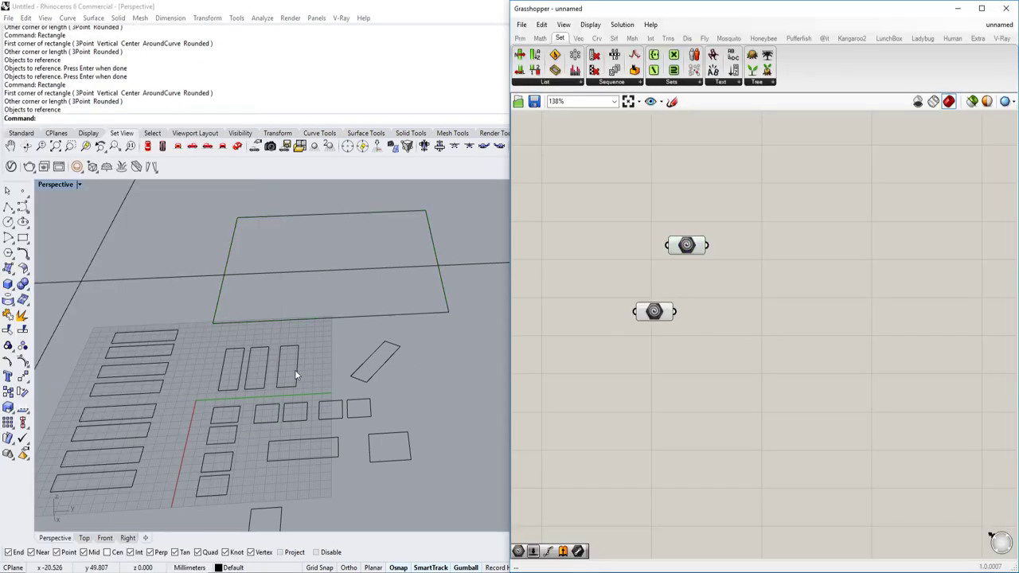
Highlight the lower Geometry parameter's contents to check which footprint rectangles it references.
right_click_drag(304, 402, 313, 342, "shift")
left_click(657, 315)
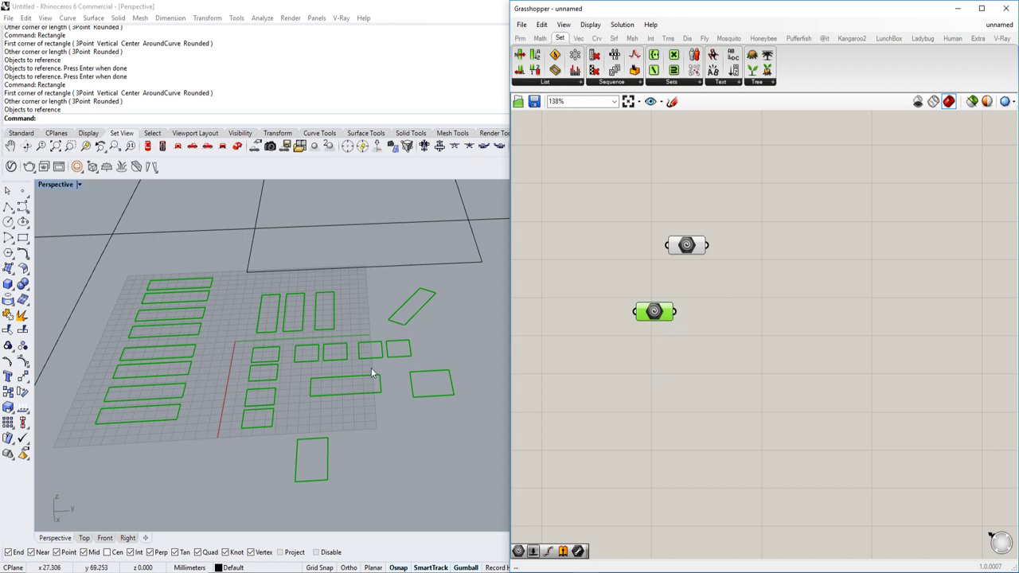
scroll(721, 402, "up", 3)
left_click(758, 331)
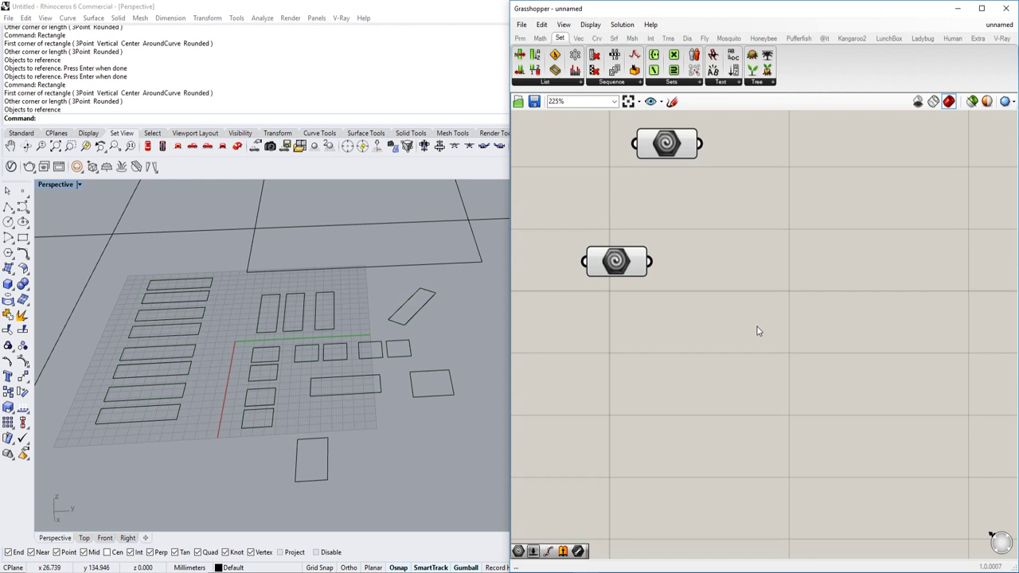
Add an Extrude component and feed the footprint Geometry parameter into its Base input.
double_click(758, 331)
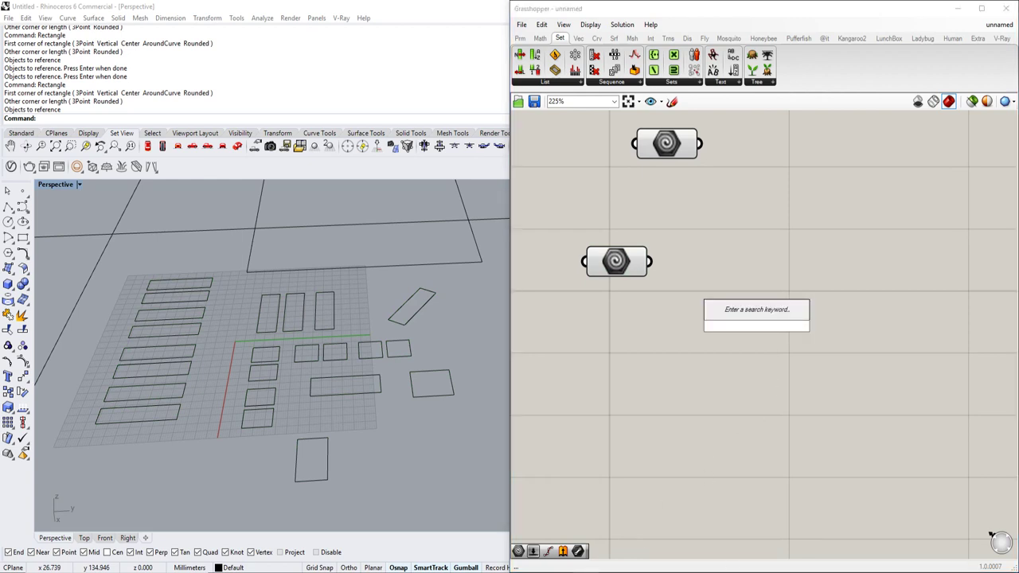
left_click(912, 571)
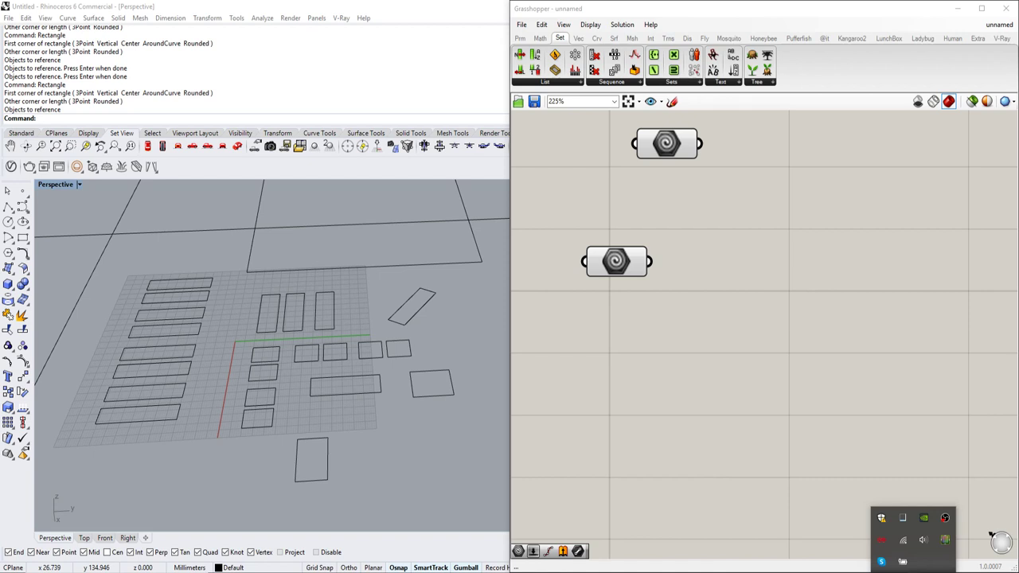
double_click(730, 346)
type("extru")
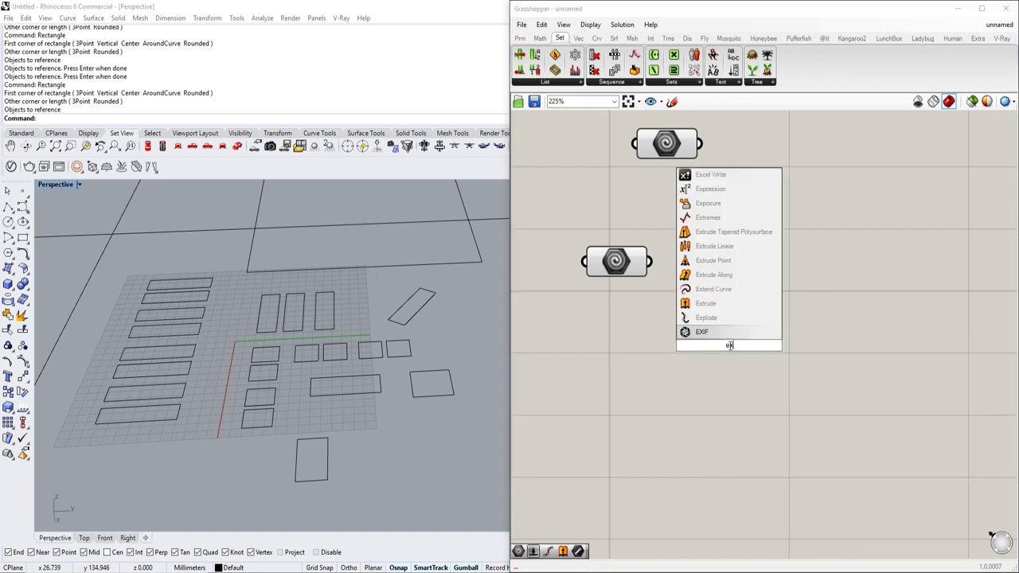
key("Up")
key("Up")
key("Return")
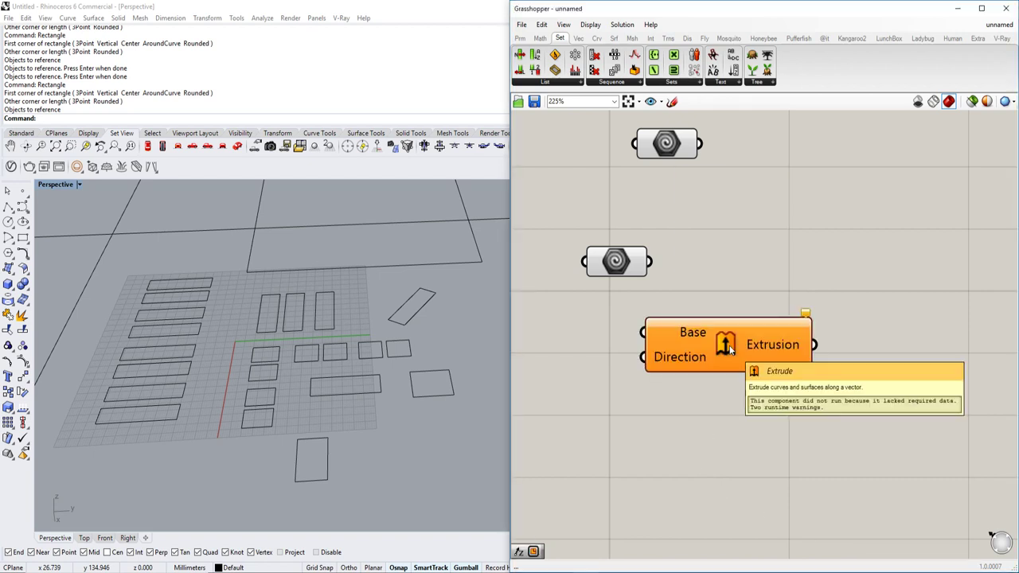
left_click_drag(727, 298, 823, 301)
left_click_drag(651, 262, 803, 271)
scroll(796, 328, "down", 1)
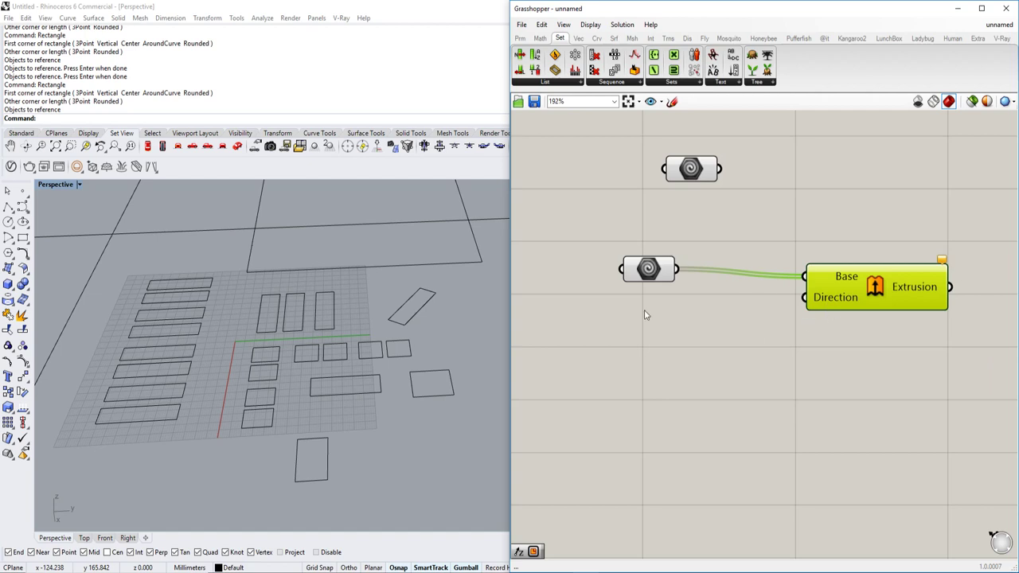
Add a Unit Z vector component below the footprint Geometry parameter.
left_click(649, 269)
double_click(697, 355)
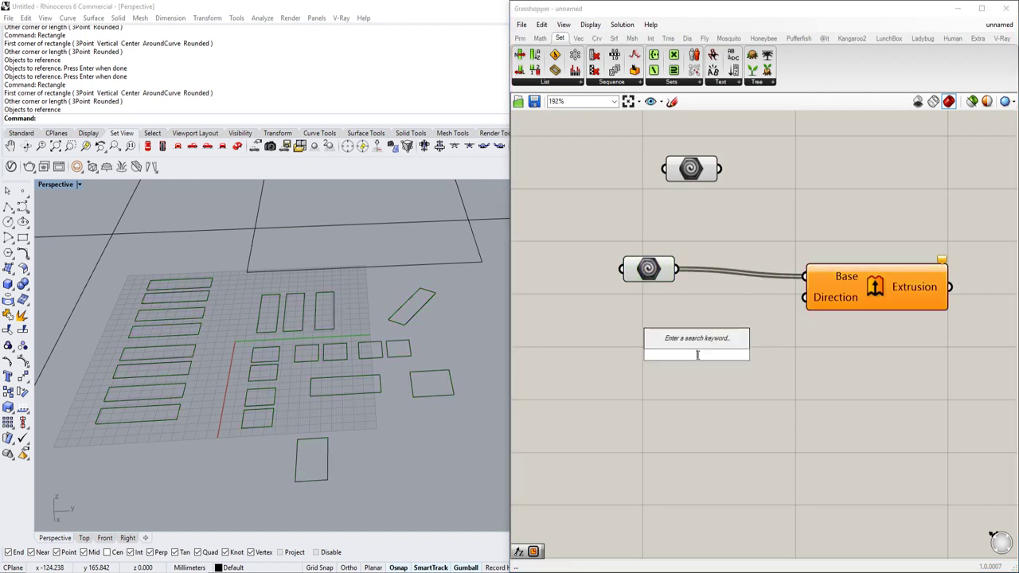
type("z")
key("Return")
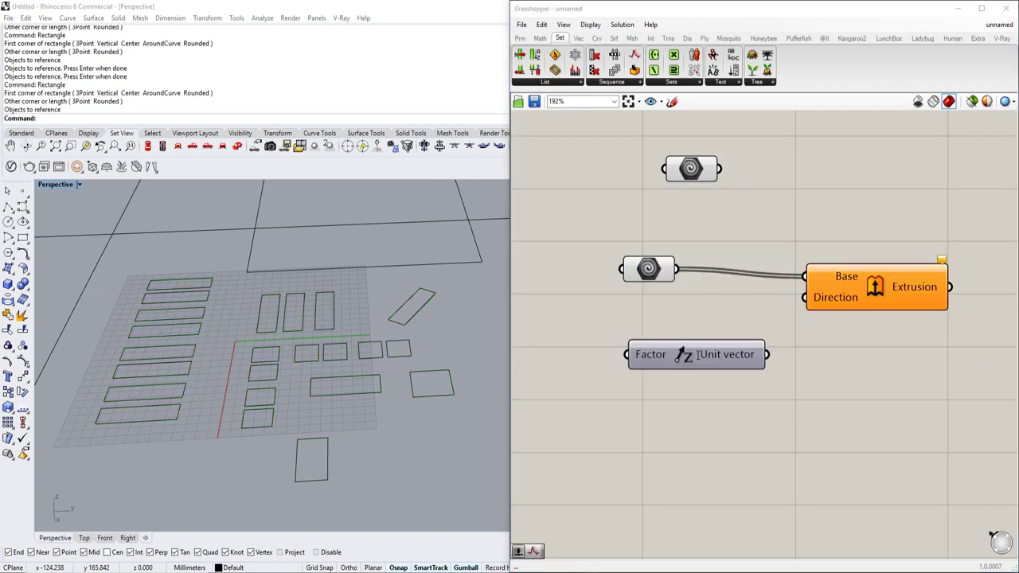
Create a number slider of 11.0 for the Unit Z Factor and connect the unit vector to Extrude's Direction.
scroll(818, 309, "down", 2)
double_click(697, 364)
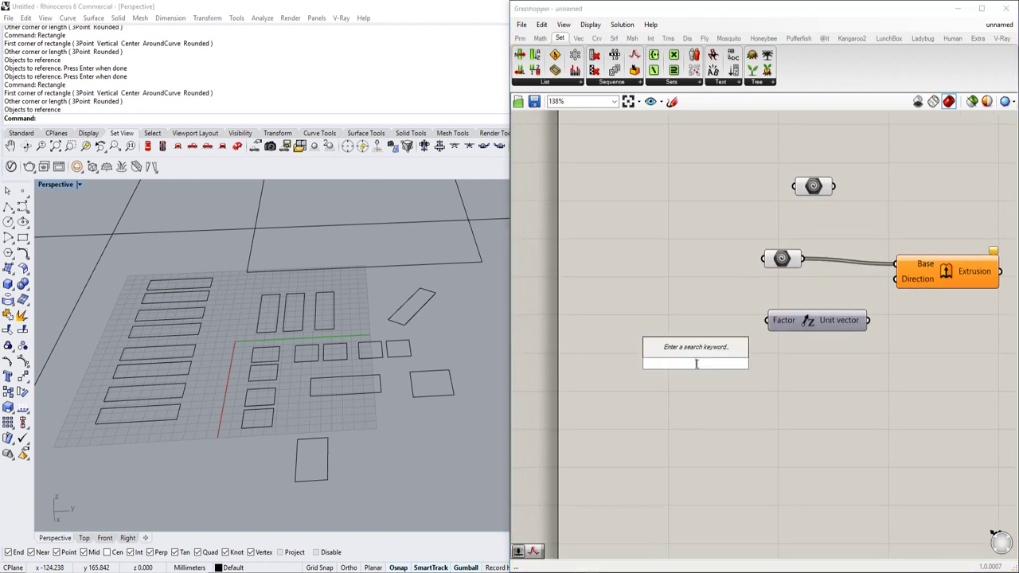
type("11.0")
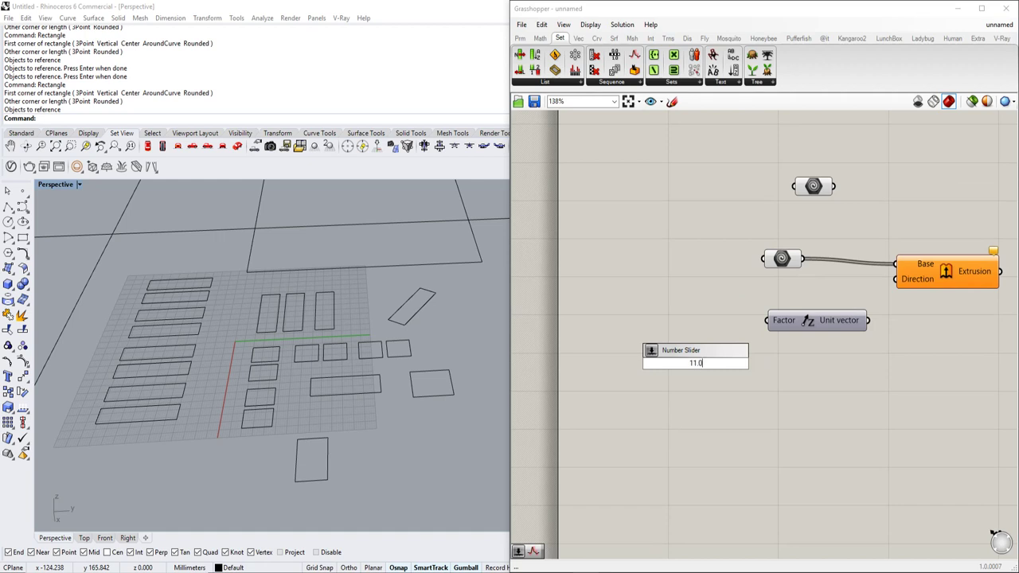
key("Return")
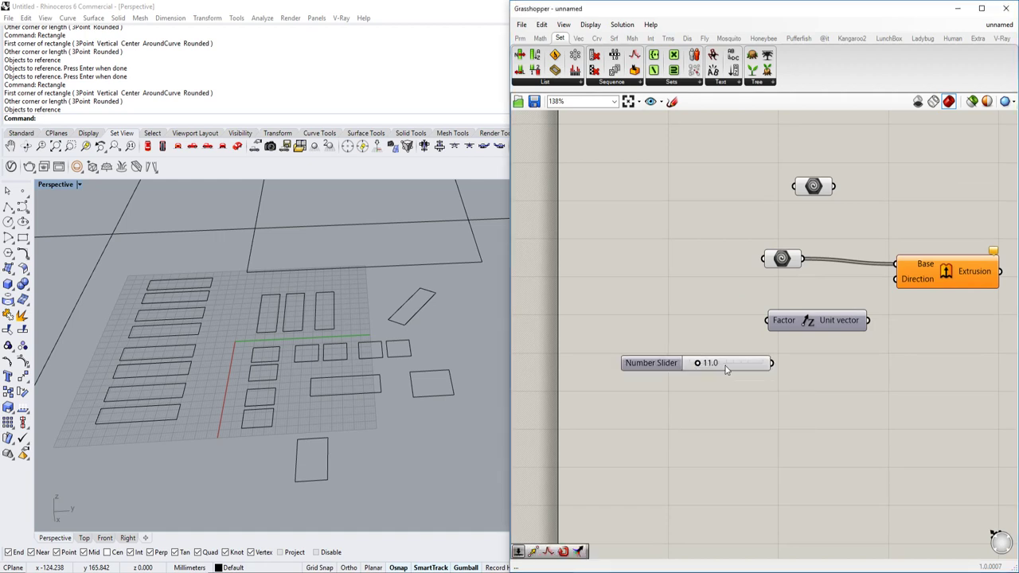
left_click_drag(771, 363, 767, 320)
right_click_drag(898, 322, 835, 337)
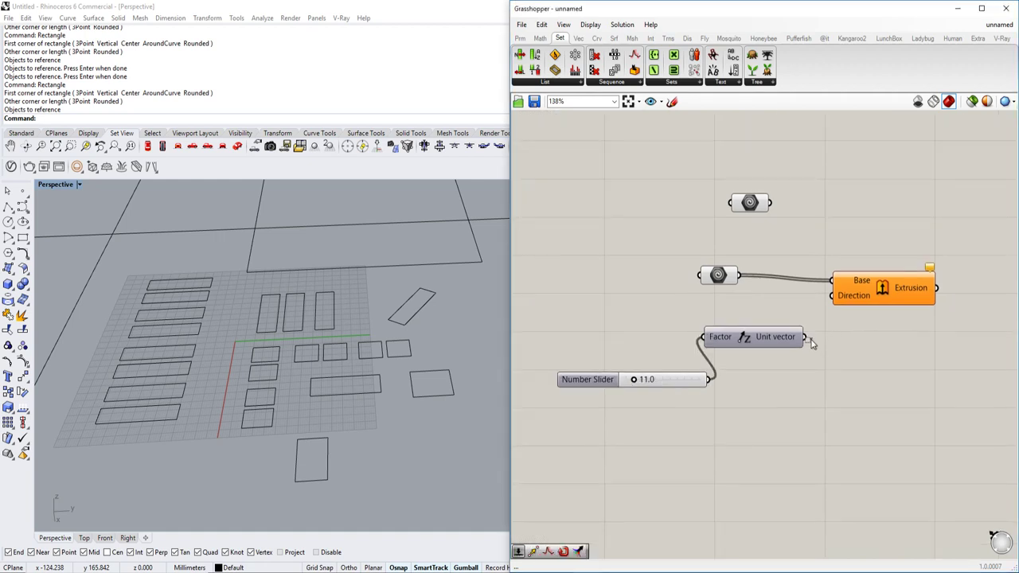
left_click_drag(806, 338, 832, 295)
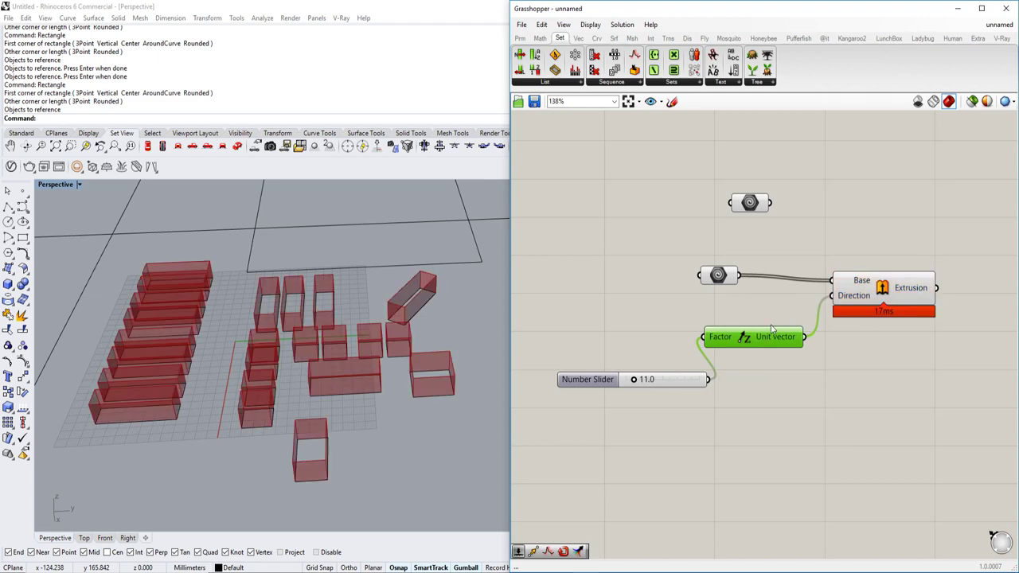
Set the slider driving the extrusion height to 13.6.
scroll(659, 366, "up", 3)
mouse_move(625, 384)
left_mouse_down()
mouse_move(653, 383)
mouse_move(625, 383)
left_mouse_up()
scroll(497, 347, "down", 2)
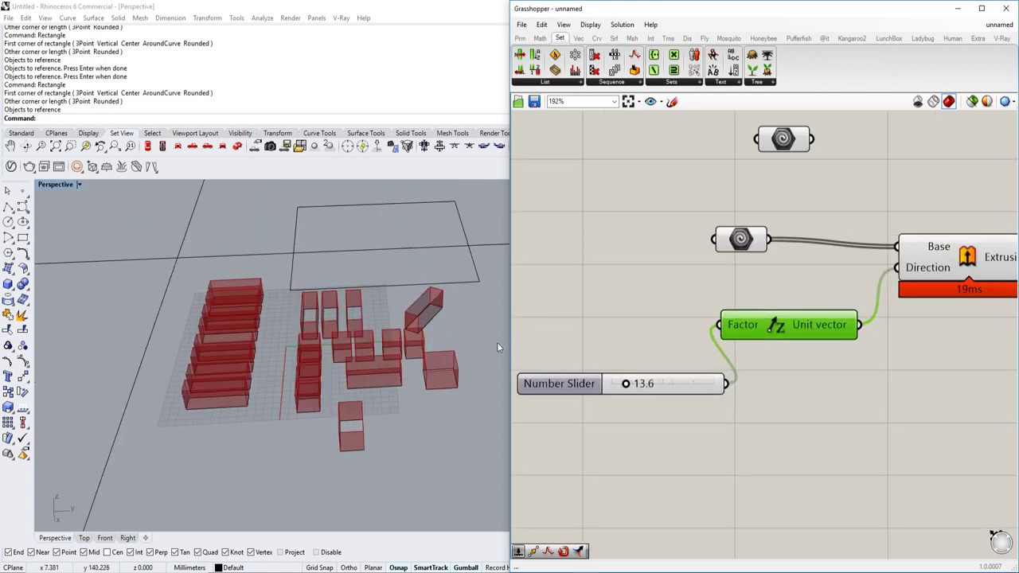
right_click_drag(456, 320, 385, 356, "shift")
scroll(980, 301, "down", 1)
Move the Extrude component farther away from its input components on the canvas.
right_click_drag(979, 301, 731, 281)
left_click(740, 253)
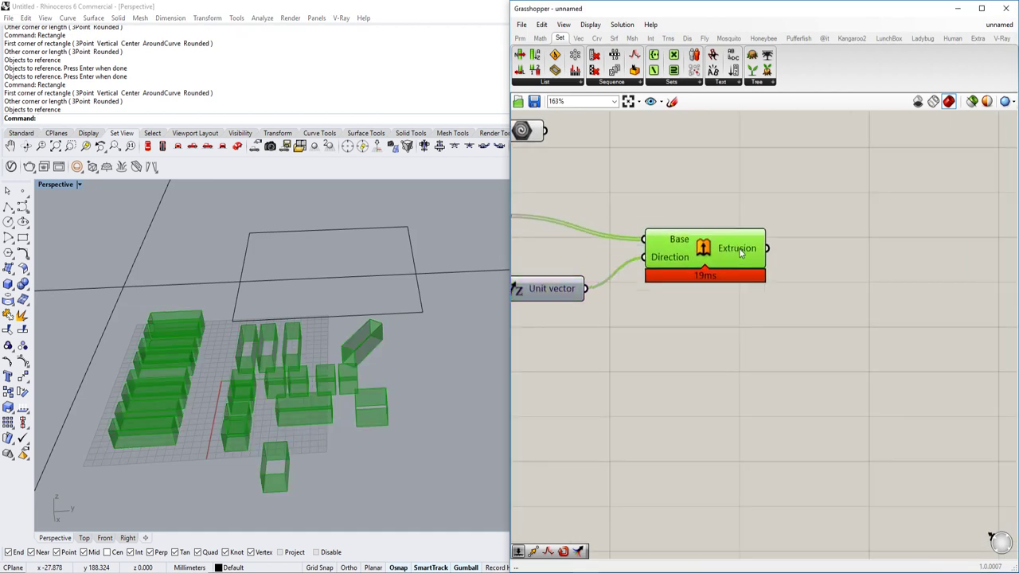
left_click_drag(741, 254, 806, 271)
scroll(766, 245, "down", 2)
right_click_drag(766, 245, 817, 291)
double_click(746, 209)
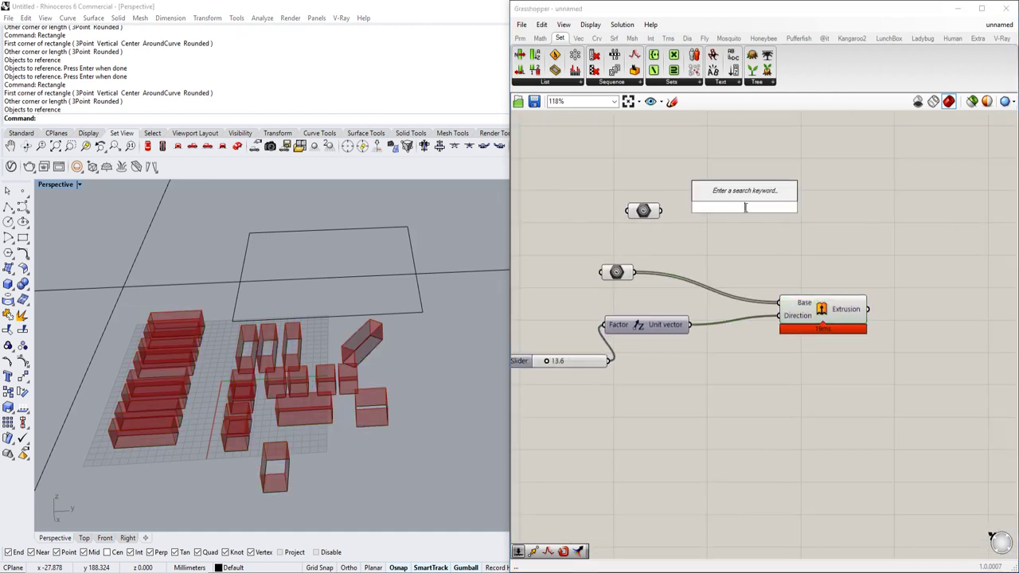
Hide the large ground surface in the Rhino perspective view.
left_click(214, 284)
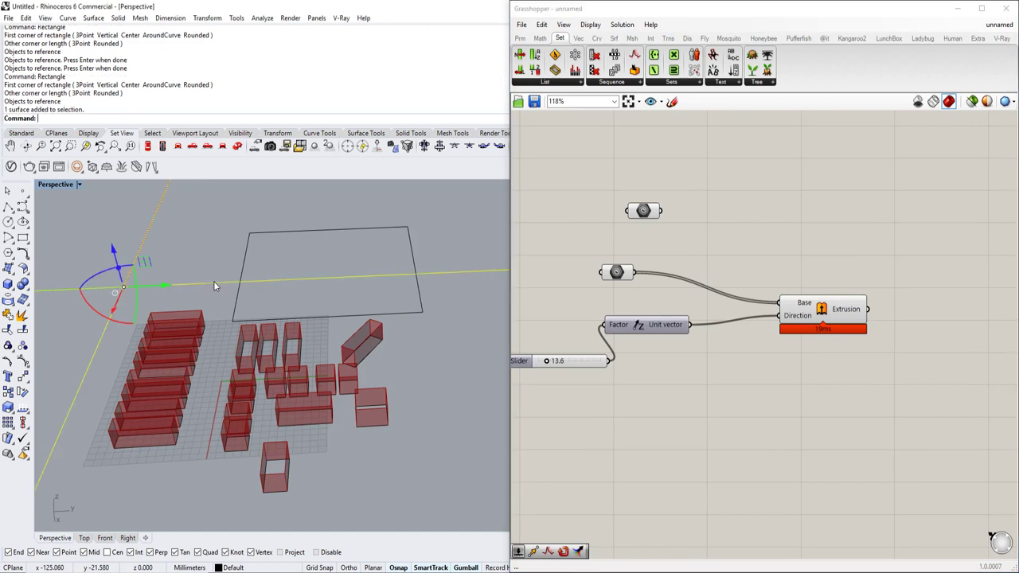
type("Hide")
key("Return")
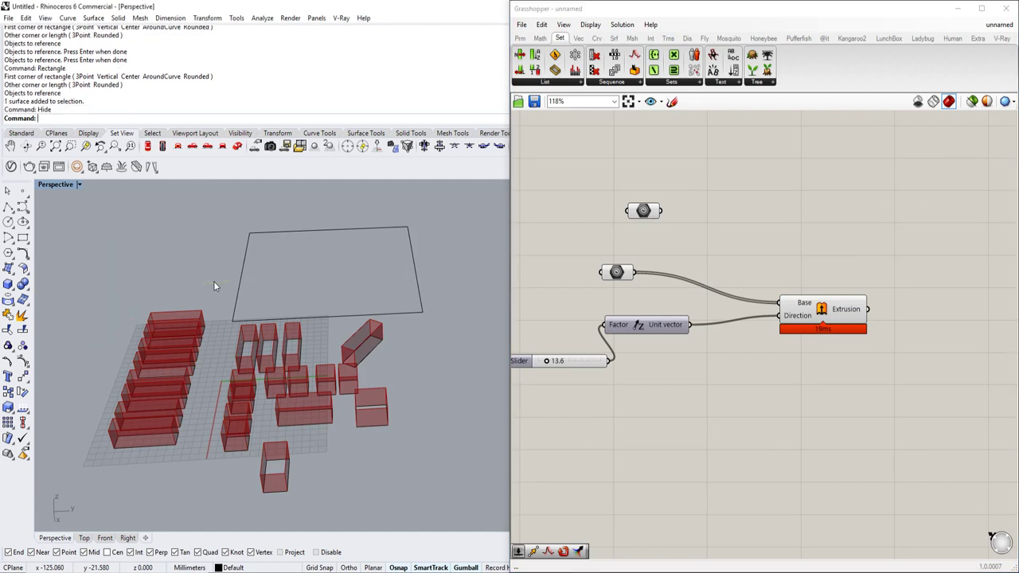
Add a Populate 2D component in Grasshopper and feed the large rectangle's Geometry parameter into its Region input.
right_click_drag(295, 259, 287, 283, "shift")
right_click_drag(681, 191, 709, 207)
double_click(776, 236)
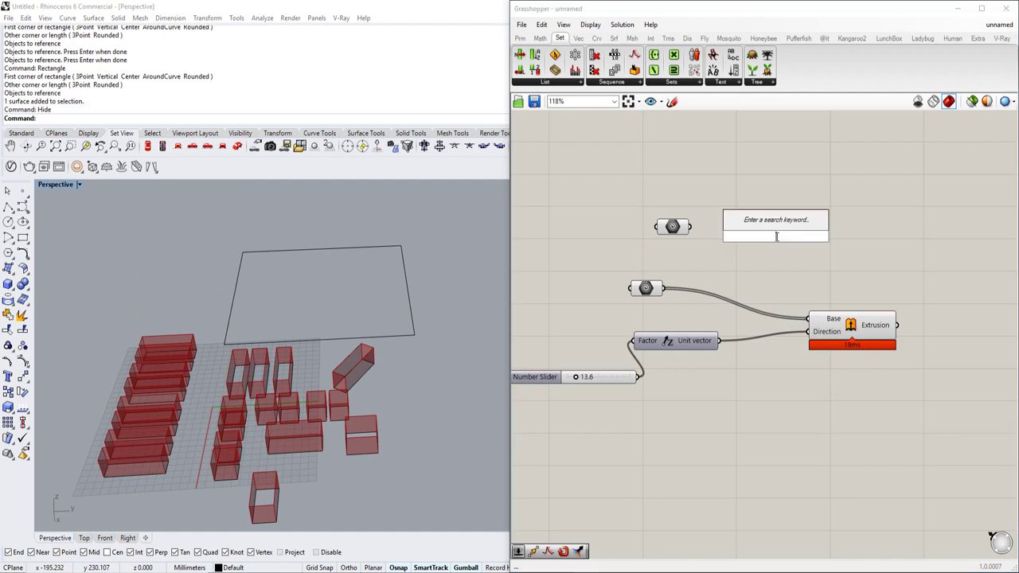
type("pop")
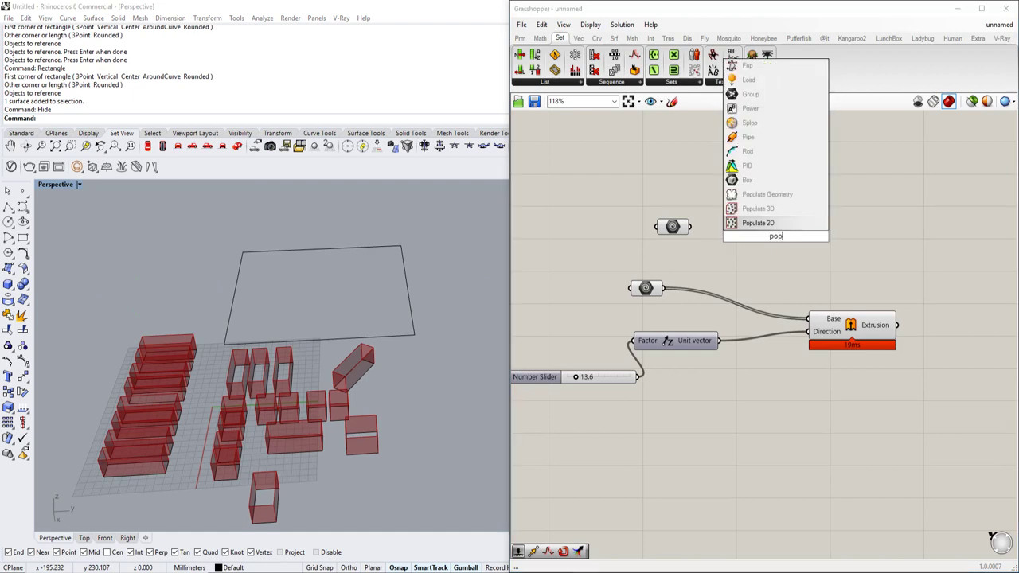
key("Return")
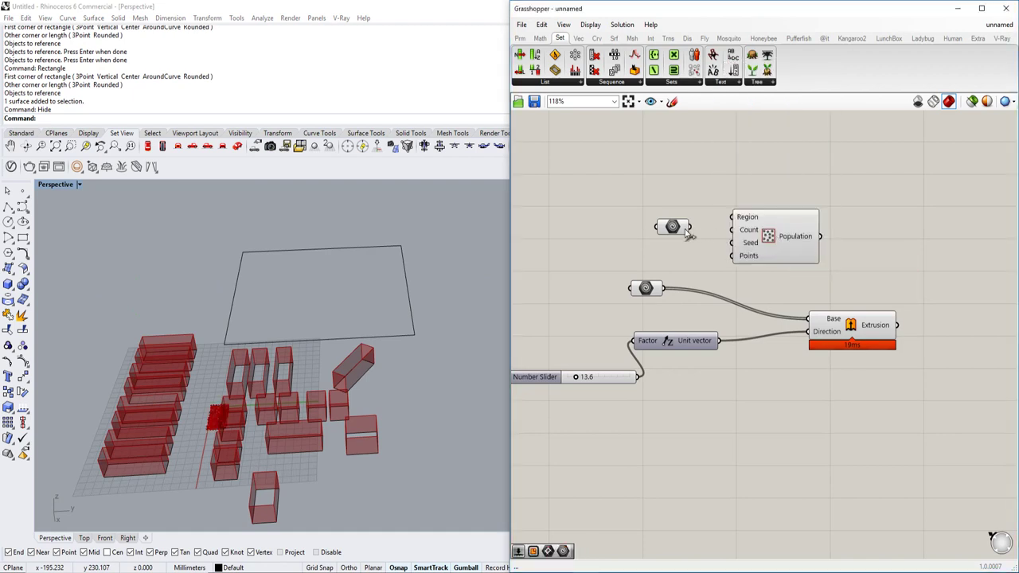
left_click_drag(691, 227, 849, 223)
left_click(673, 228)
left_click(790, 222)
left_click(744, 186)
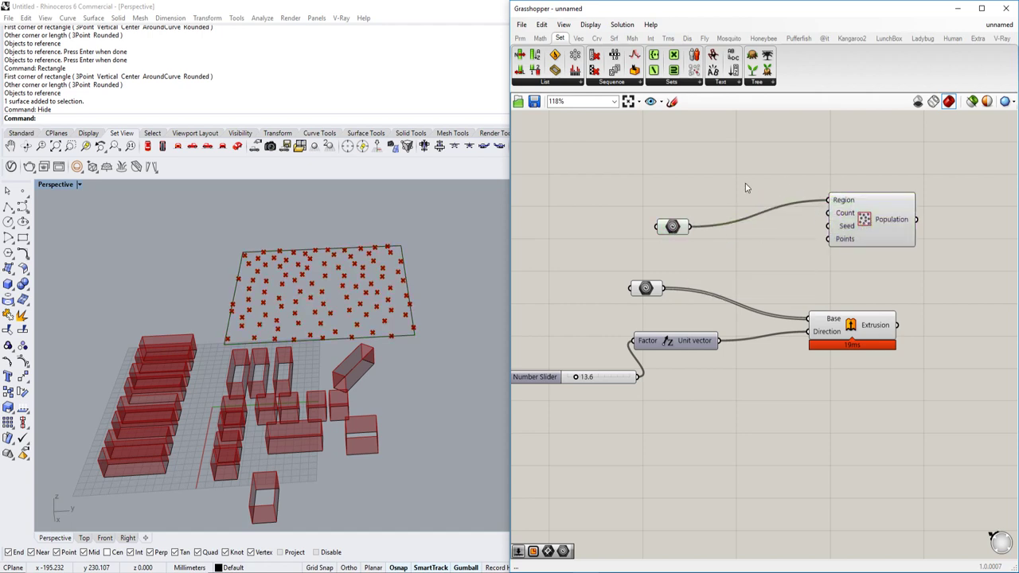
Create an integer slider from 99, connect it to the Populate 2D Count input, and set it to 70.
double_click(746, 183)
type("99")
key("Return")
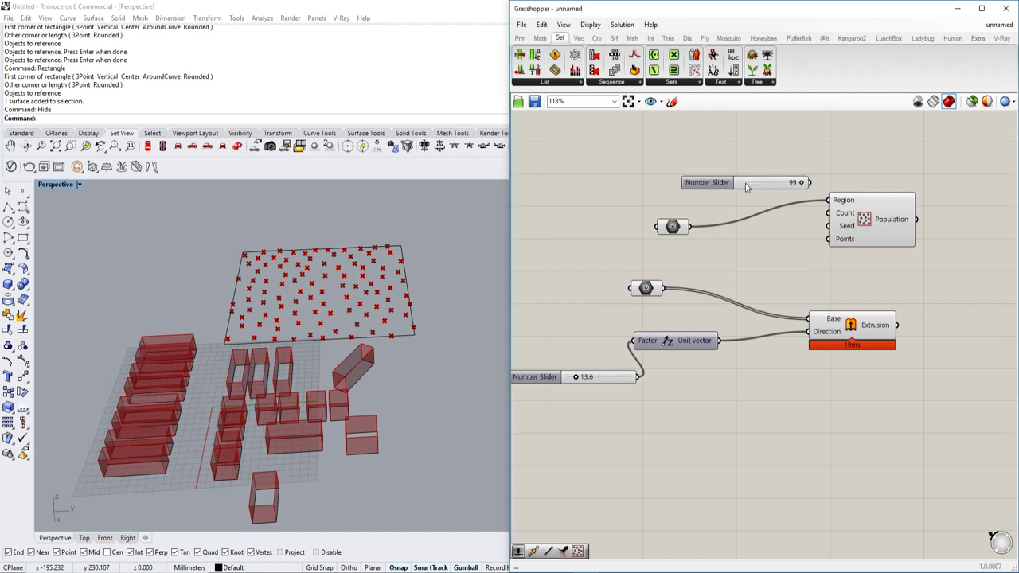
left_click_drag(811, 182, 783, 184)
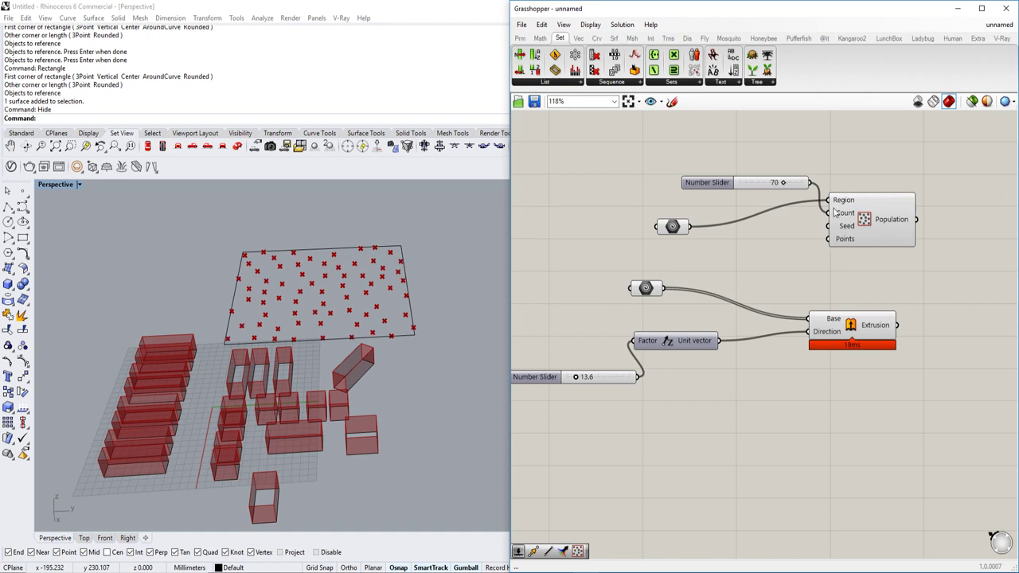
Add a Rectangle component and connect the Population points to its Plane input.
right_click_drag(964, 277, 762, 261)
double_click(828, 225)
type("rect")
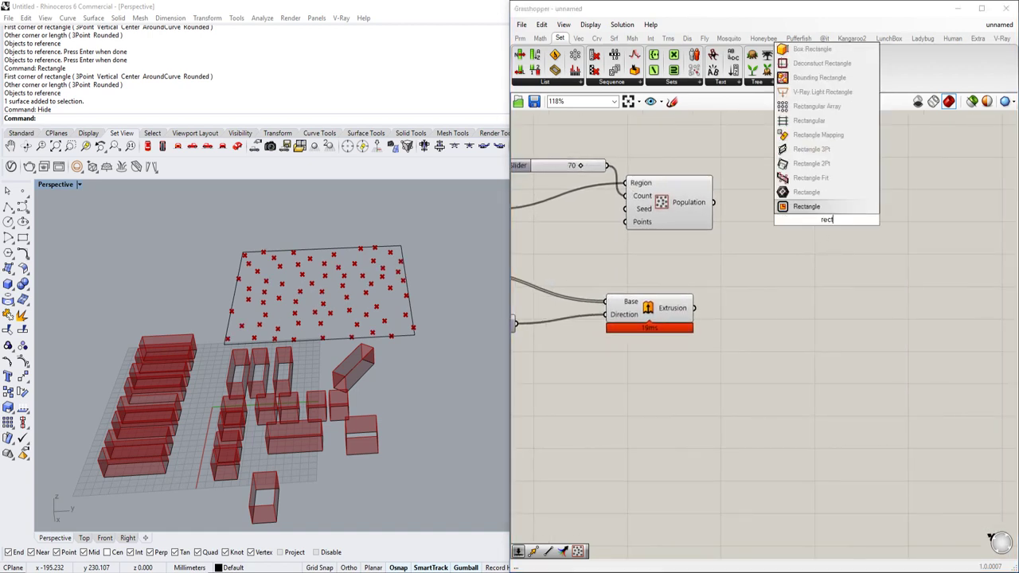
key("Return")
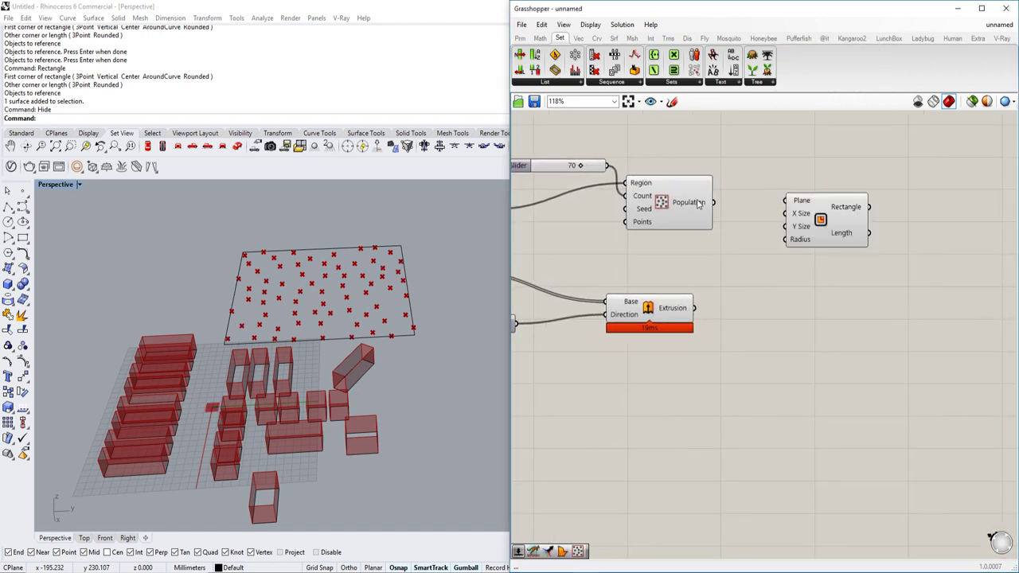
left_click_drag(721, 209, 788, 200)
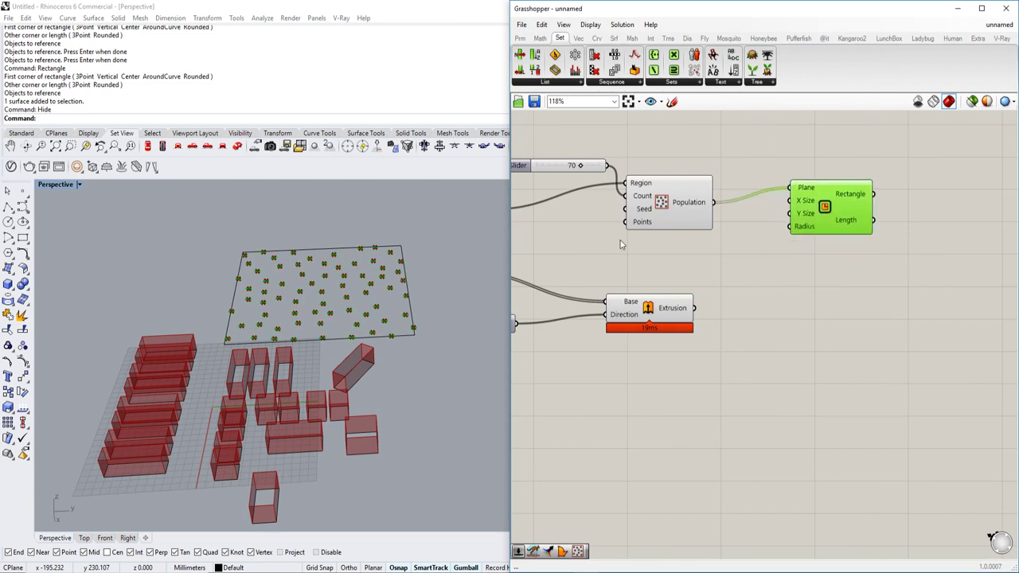
Create a 9.0 number slider, duplicate it, and connect the one set to 6.1 to the Rectangle's X Size and Y Size.
scroll(406, 313, "up", 3)
scroll(406, 313, "up", 1)
double_click(712, 278)
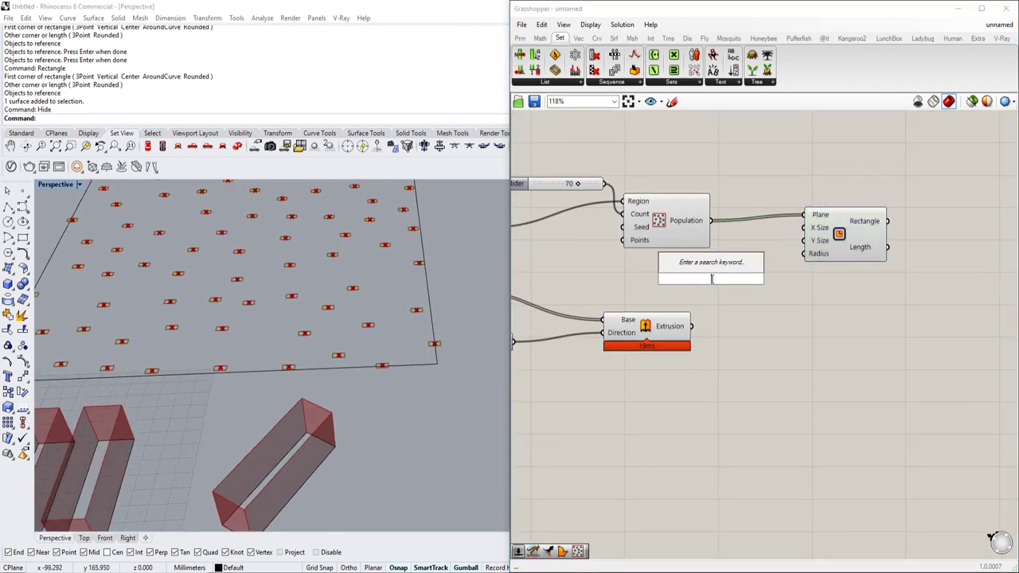
type("1")
key("BackSpace")
type("12")
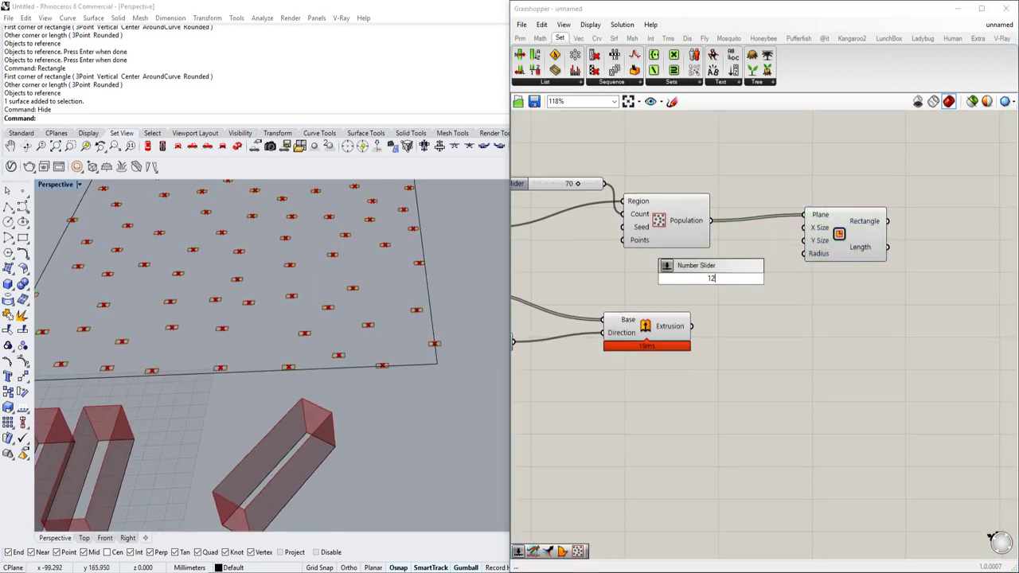
key("BackSpace")
type("9.0")
key("Return")
left_click_drag(731, 283, 698, 285)
left_click_drag(742, 259, 804, 241)
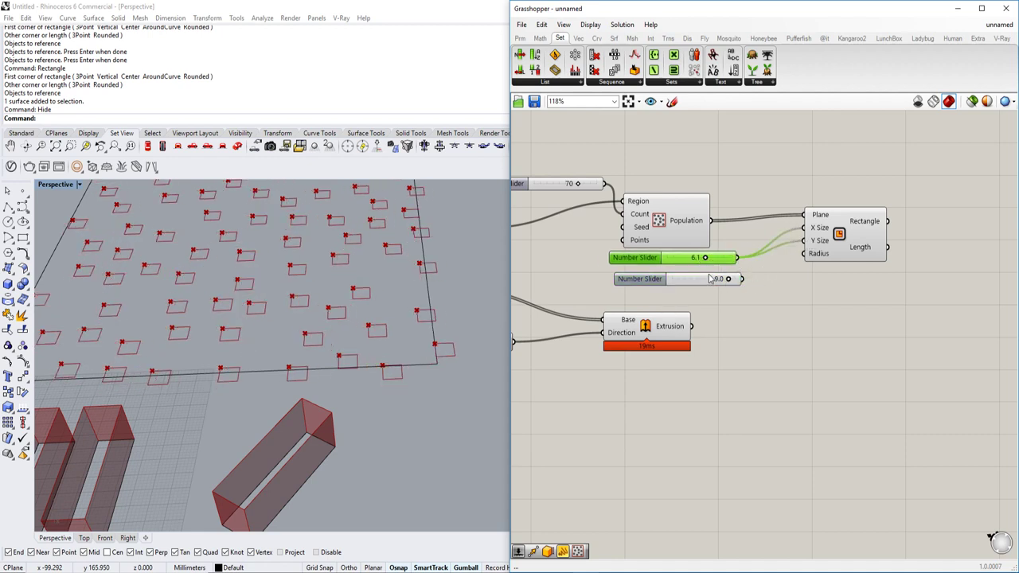
Delete the unconnected 9.0 slider and set the rectangle size slider to 8.1.
left_click(710, 279)
key("Delete")
left_click_drag(705, 257, 717, 259)
Hide the large region rectangle around the populated points in the Rhino viewport.
scroll(357, 347, "down", 4)
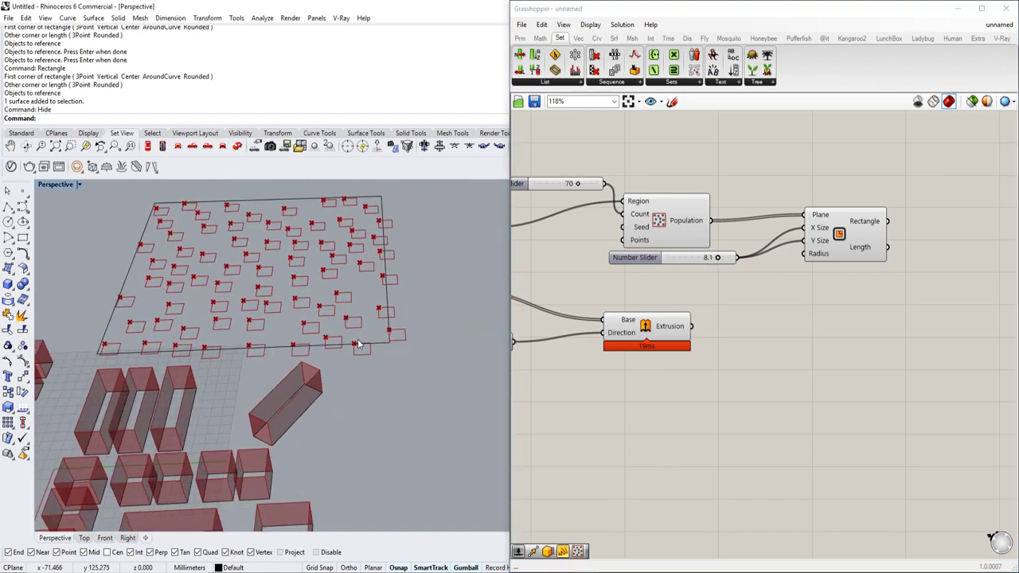
left_click(357, 348)
scroll(403, 333, "down", 3)
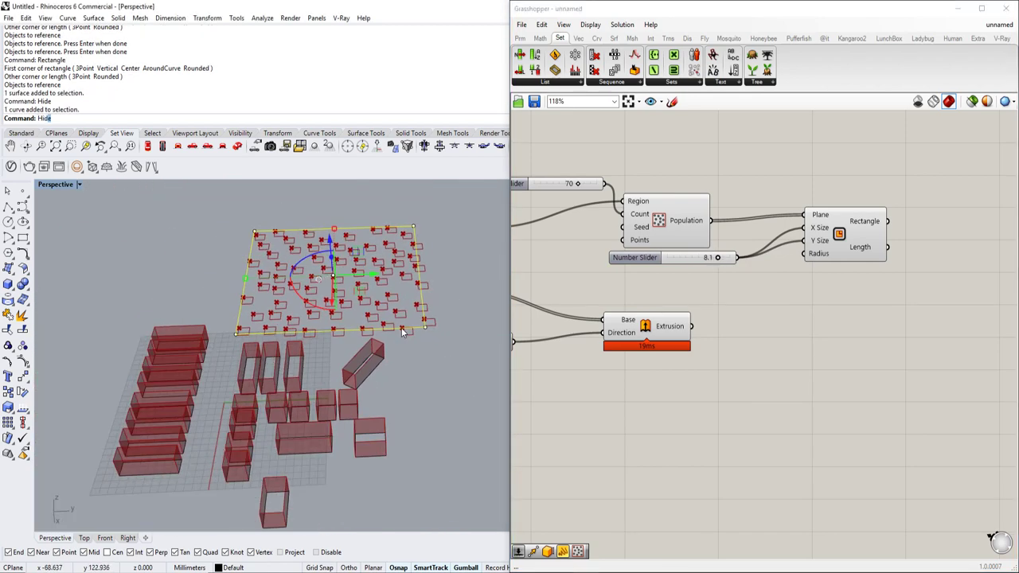
type("Hide")
key("Return")
Turn off the preview of all the definition's components except the Rectangle component.
scroll(961, 237, "down", 3)
left_click_drag(760, 164, 531, 390)
middle_click(743, 224)
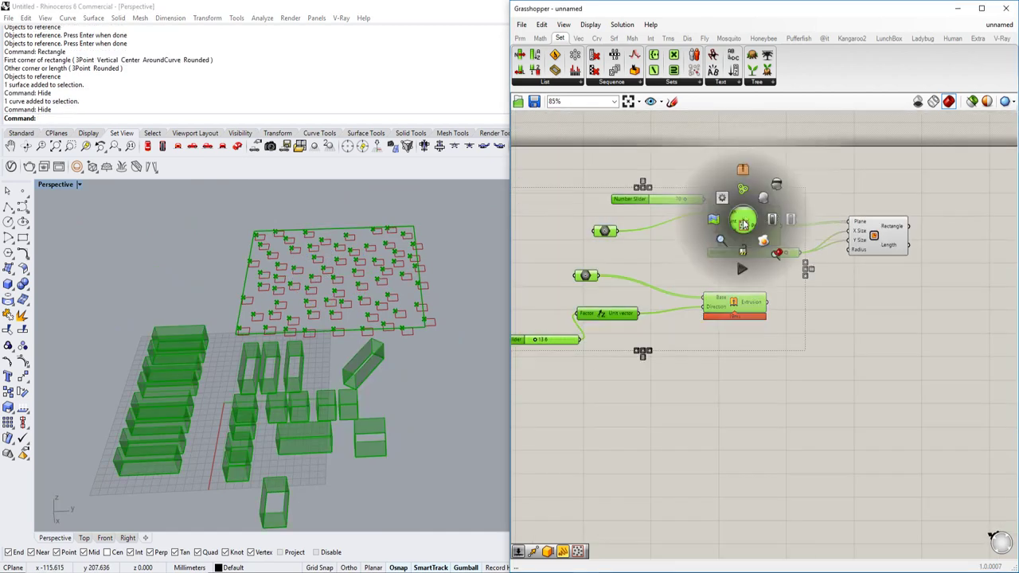
left_click(777, 187)
right_click_drag(414, 375, 398, 322)
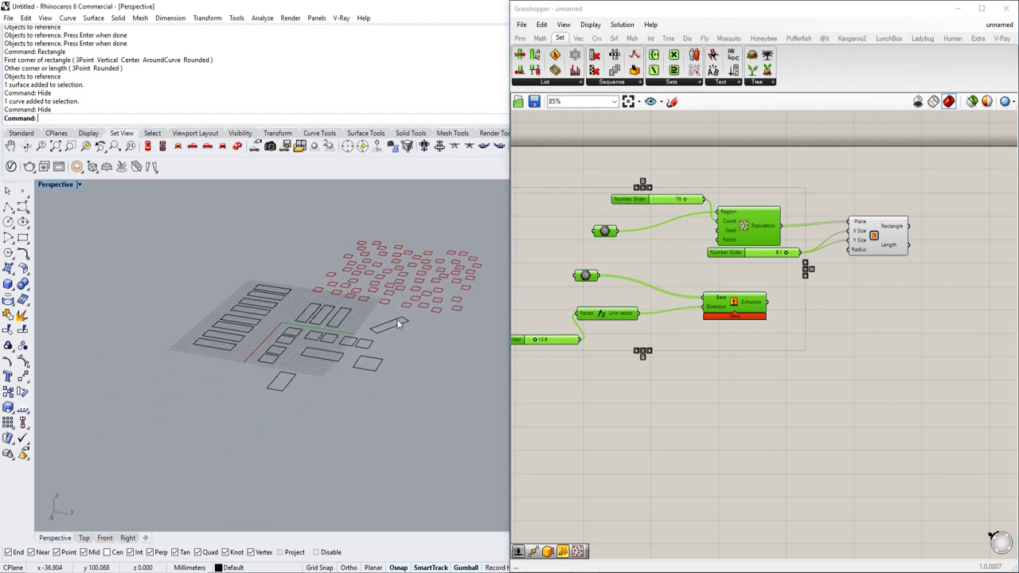
Turn the preview of the Extrude component back on.
scroll(399, 323, "up", 4)
left_click(796, 364)
right_click_drag(803, 364, 767, 364)
scroll(716, 318, "up", 4)
left_click(707, 305)
right_click_drag(762, 317, 710, 305)
right_click(621, 275)
left_click(674, 295)
left_click(737, 306)
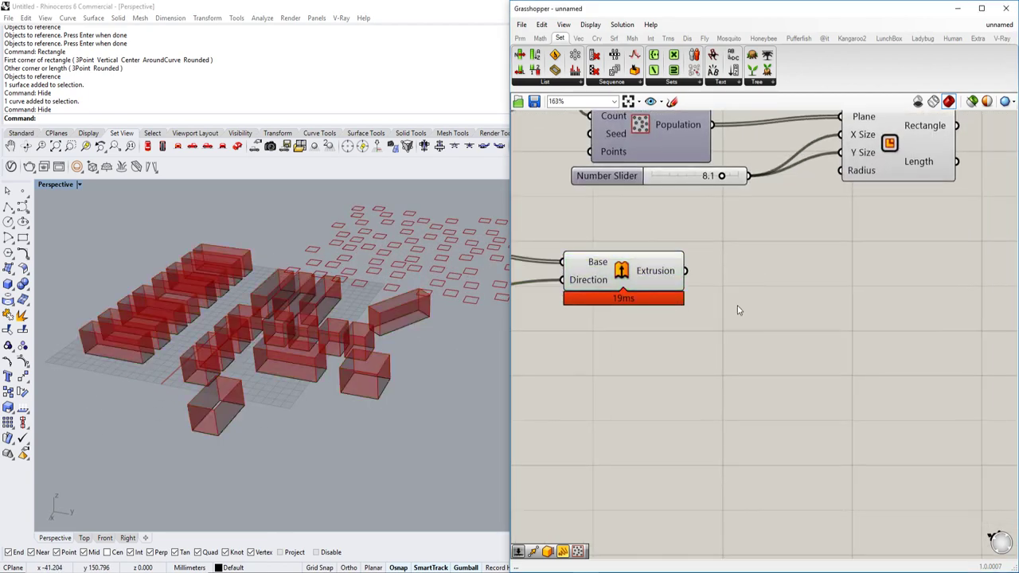
Move the Extrude component and the footprint curve parameter farther along the canvas to make room after the Rectangle component.
scroll(738, 311, "down", 3)
left_click_drag(662, 333, 851, 324)
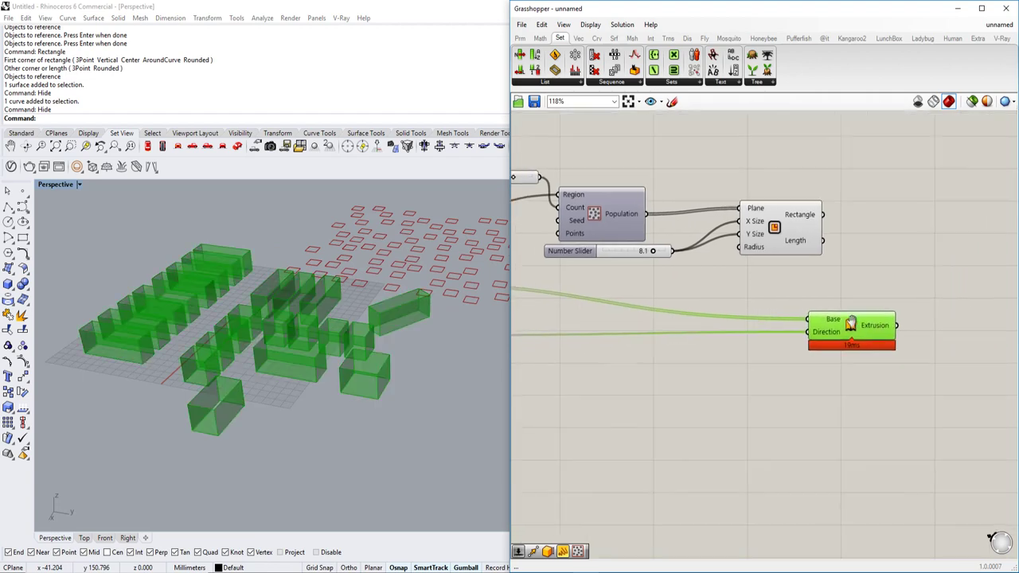
scroll(851, 324, "down", 3)
left_click(625, 279)
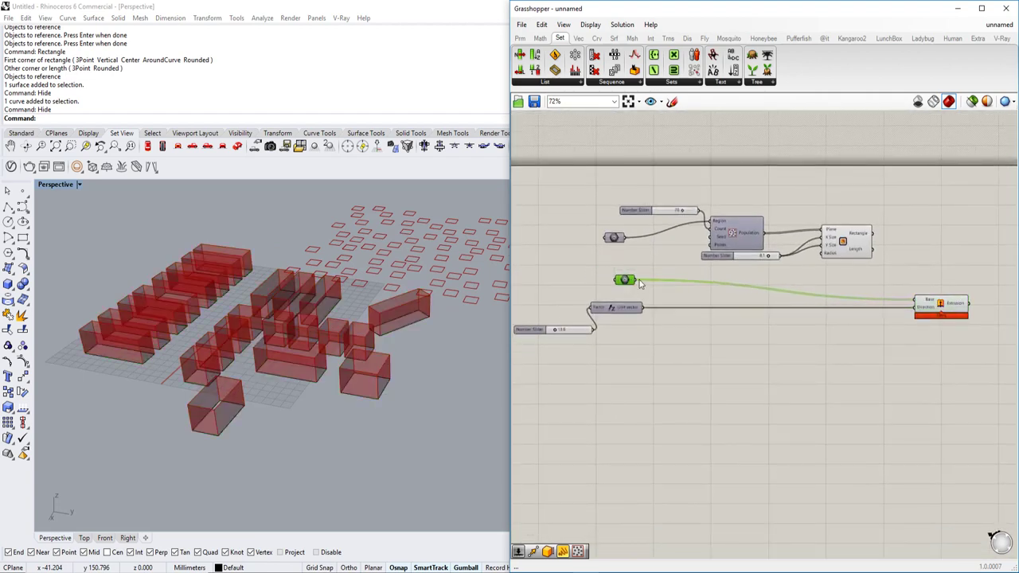
scroll(640, 282, "up", 3)
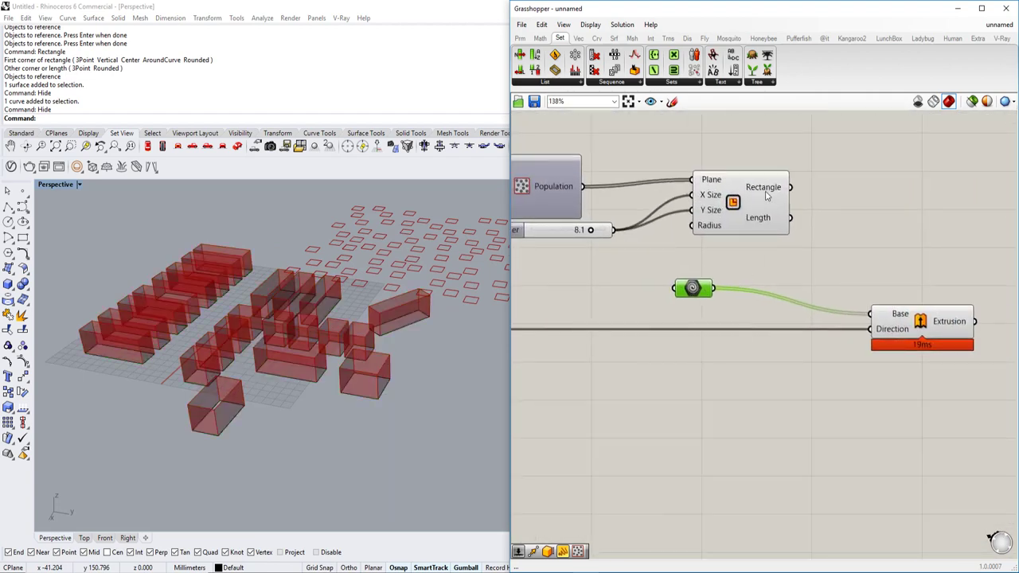
right_click_drag(698, 306, 608, 324)
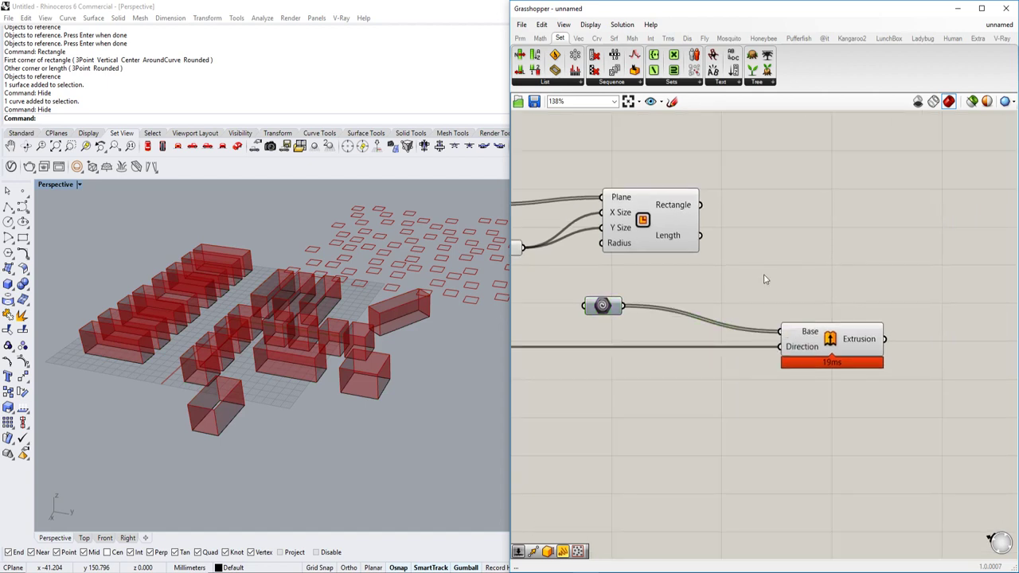
Add a Merge component and connect the Rectangle output to D1 and the footprint curve parameter to D2.
double_click(764, 276)
type("mrth")
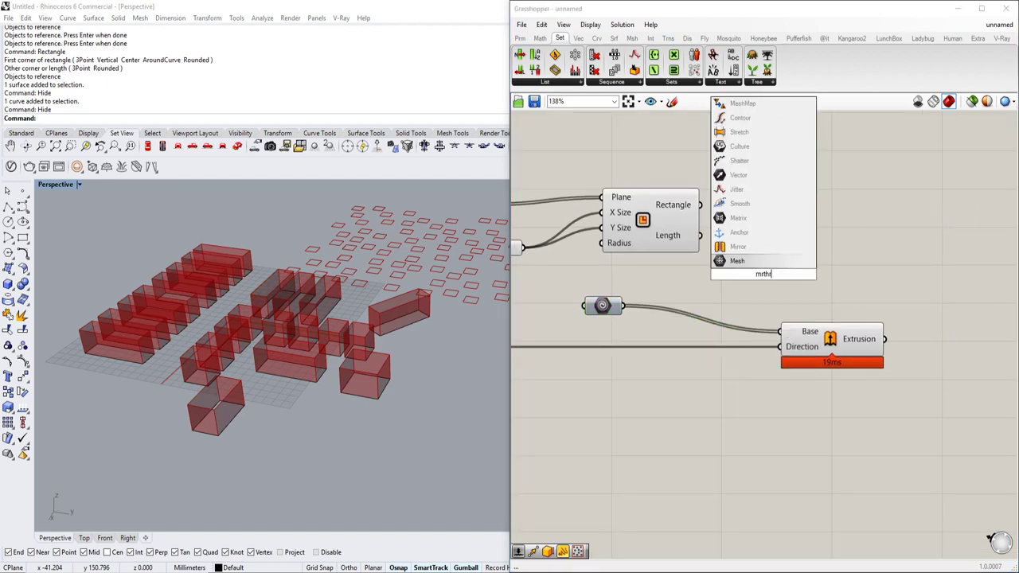
type("r")
key("BackSpace")
key("BackSpace")
key("BackSpace")
key("BackSpace")
type("erge")
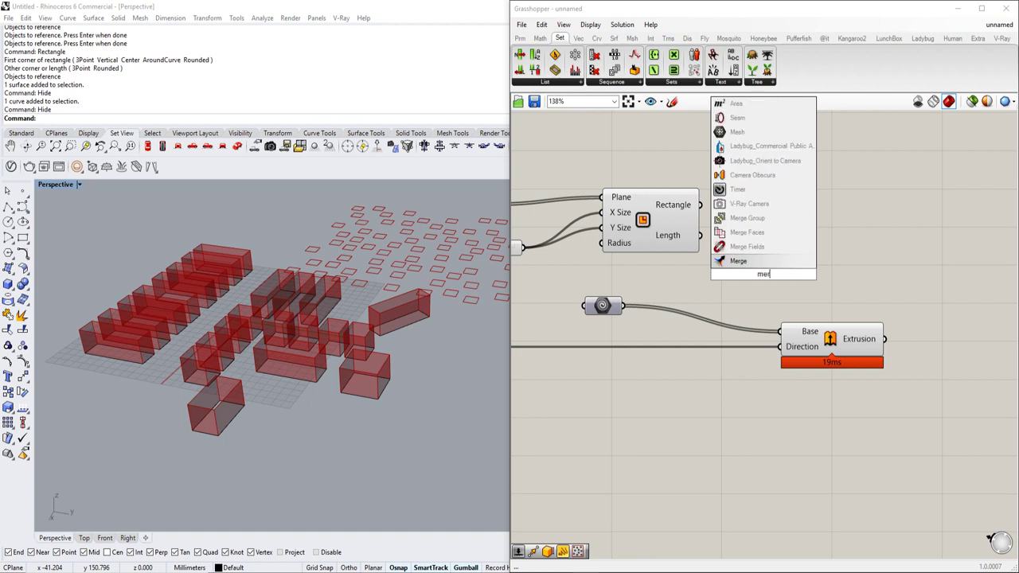
key("Return")
left_click_drag(700, 205, 624, 306)
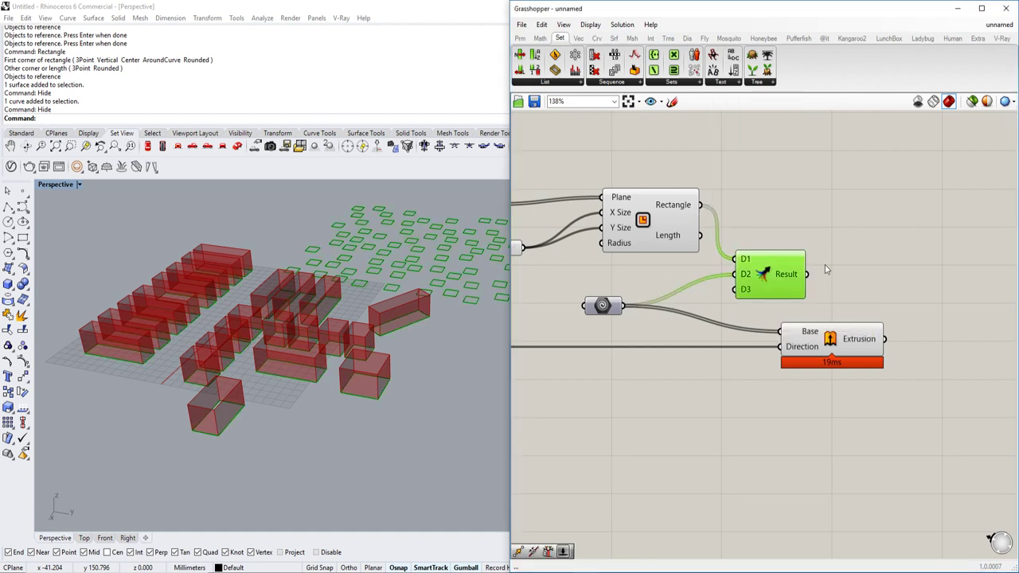
Connect the Merge Result to the Extrude Base input and flatten the Result output.
left_click_drag(806, 275, 768, 307)
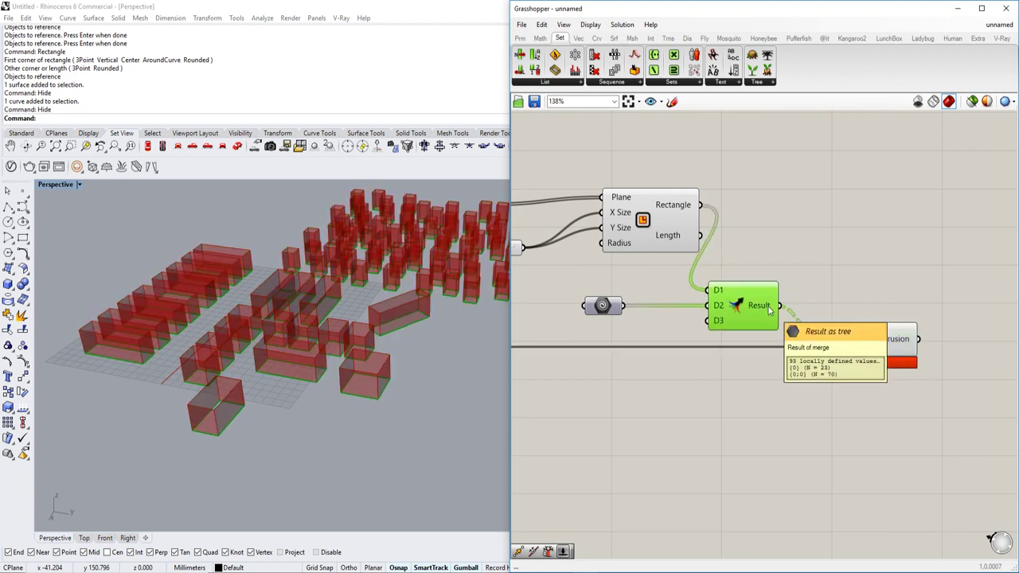
right_click(769, 309)
left_click(861, 299)
right_click(766, 306)
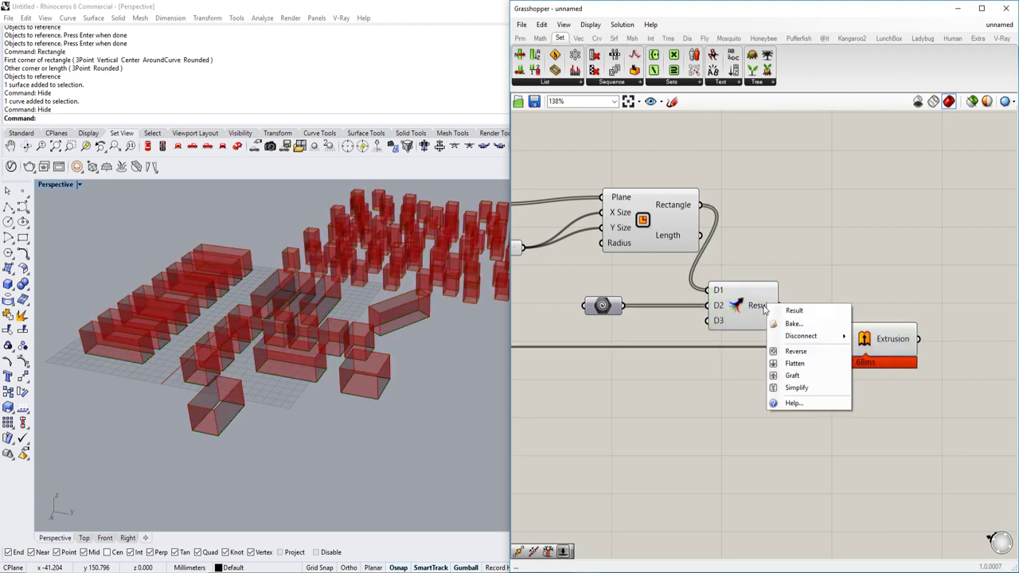
left_click(795, 363)
Move the Extrude component farther away from the Merge component.
scroll(824, 315, "down", 2)
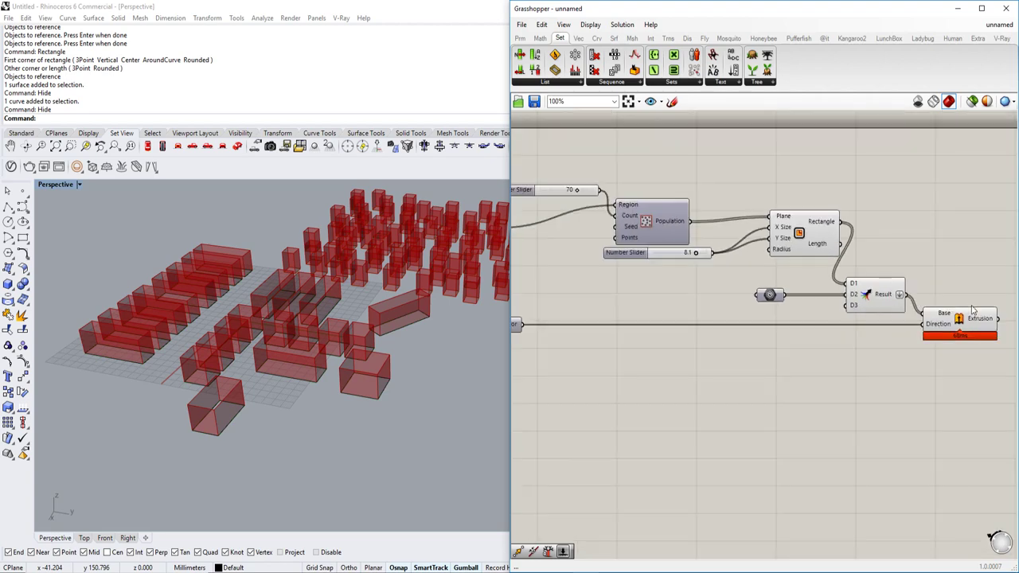
right_click_drag(944, 306, 776, 286)
scroll(807, 295, "up", 2)
left_click(818, 304)
right_click_drag(889, 271, 803, 250)
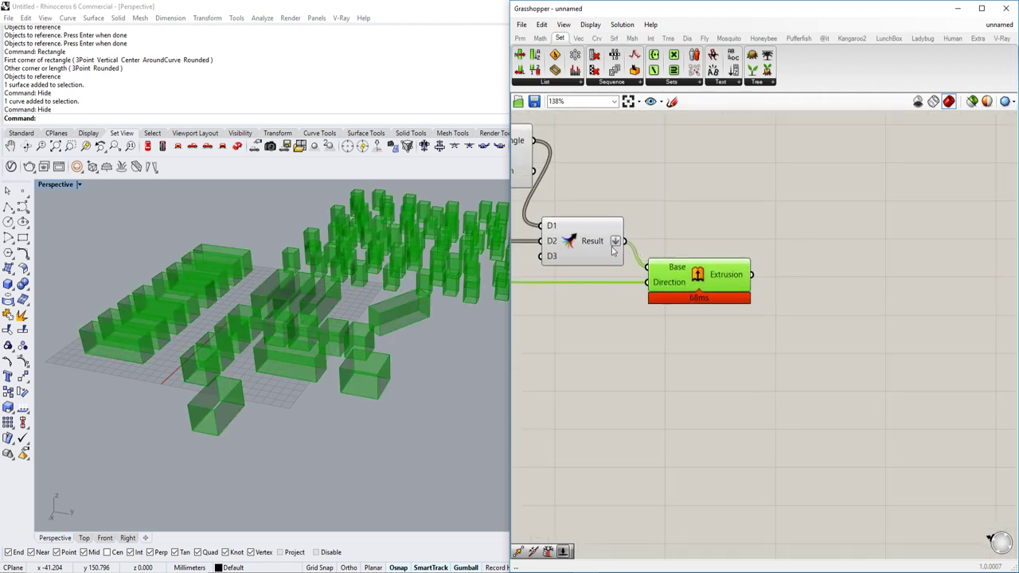
left_click_drag(728, 287, 771, 303)
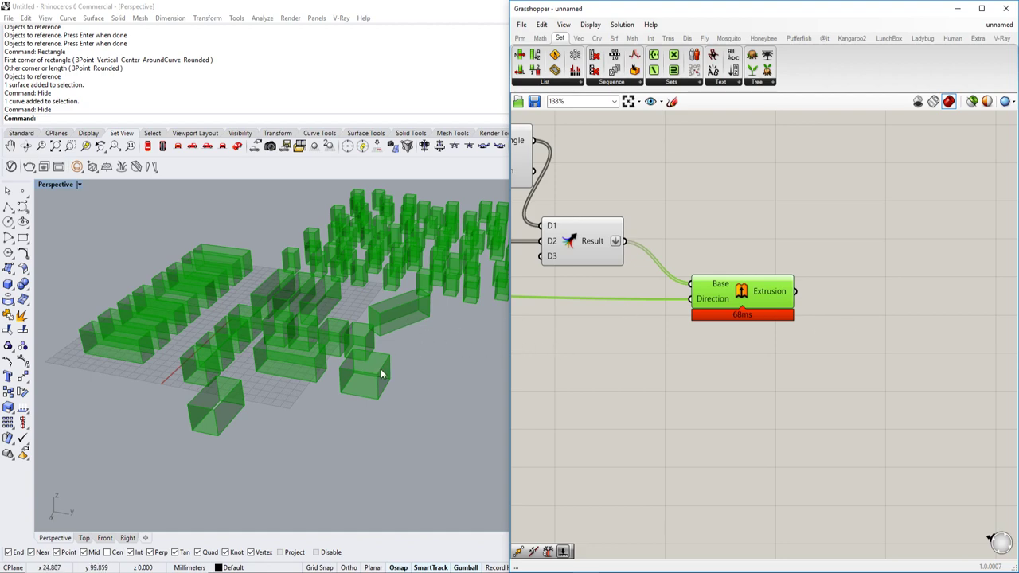
scroll(388, 394, "up", 3)
scroll(388, 393, "down", 3)
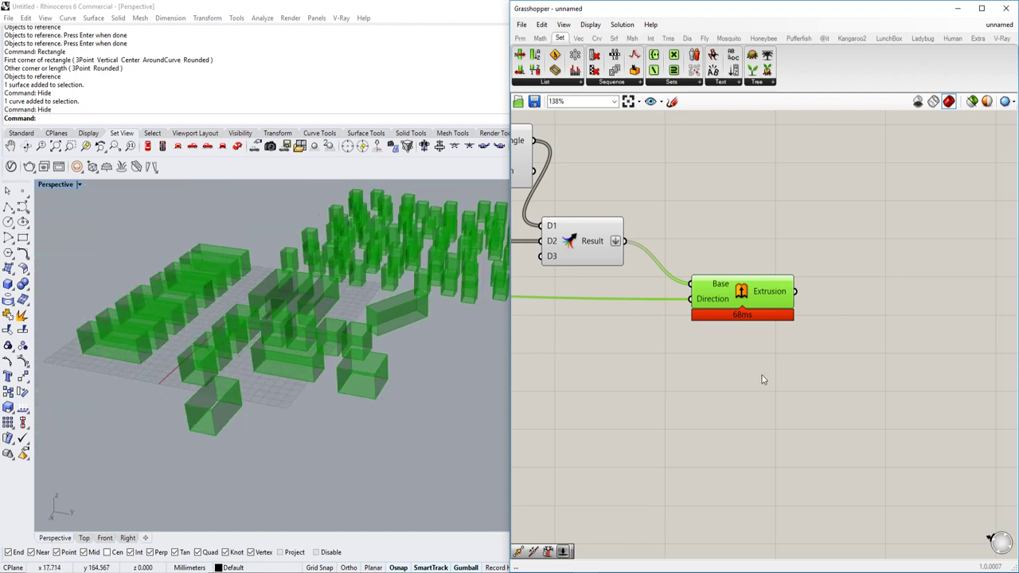
left_click(762, 380)
Add a Move component beside the Extrude component.
scroll(375, 394, "up", 3)
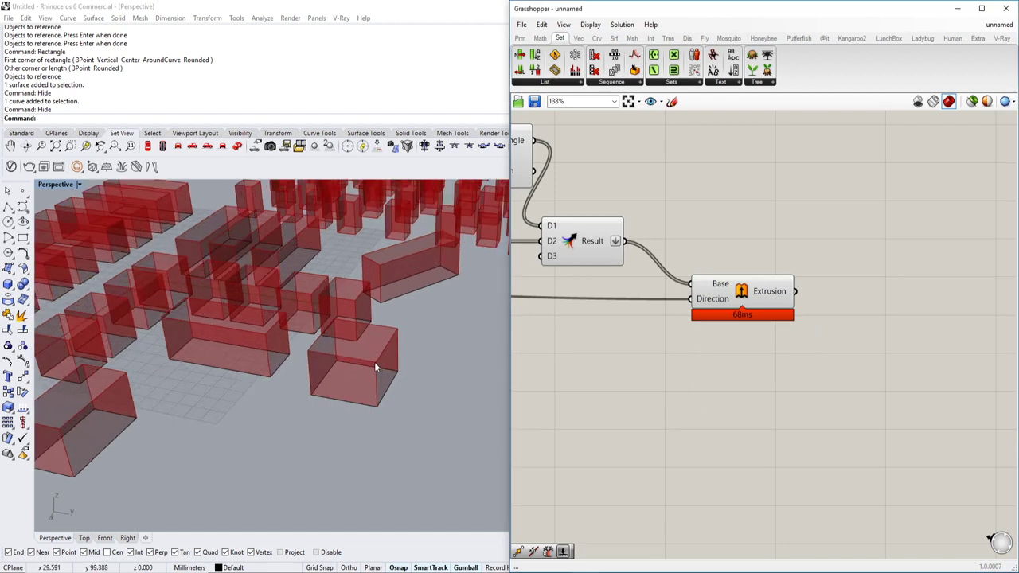
scroll(378, 365, "up", 1)
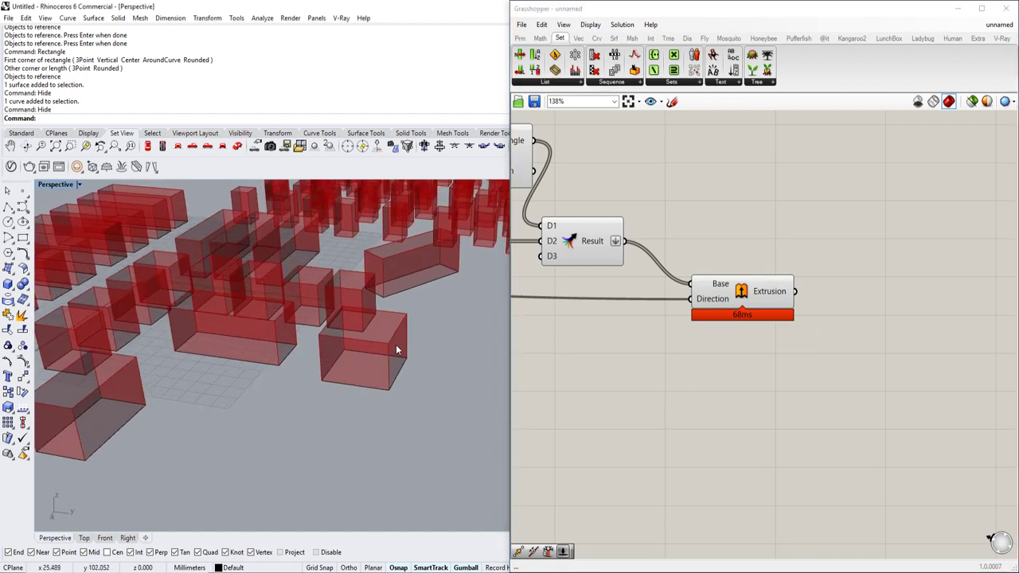
scroll(374, 366, "up", 2)
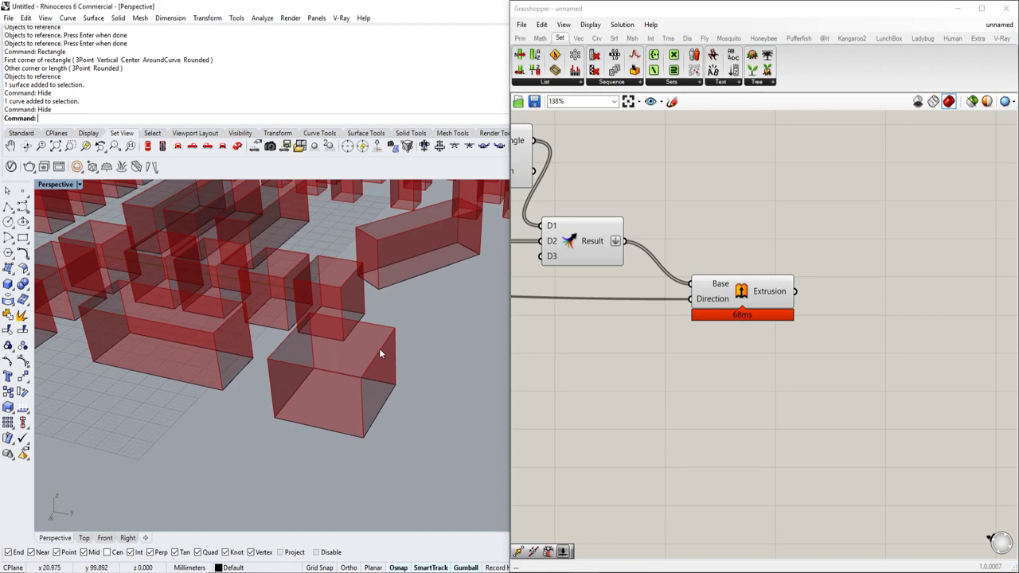
scroll(777, 303, "down", 3)
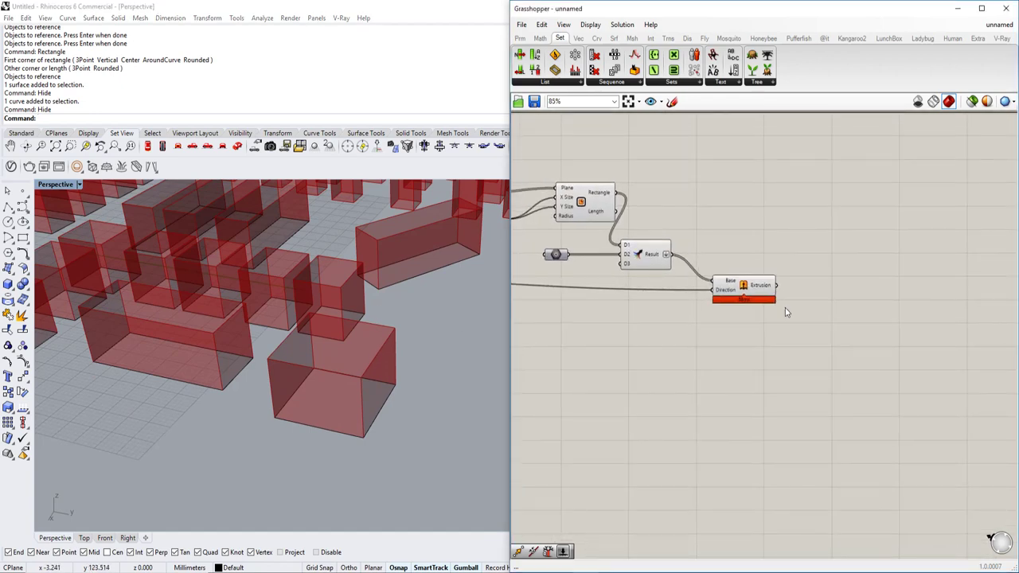
scroll(790, 313, "down", 1)
right_click_drag(790, 313, 816, 338)
scroll(838, 345, "up", 1)
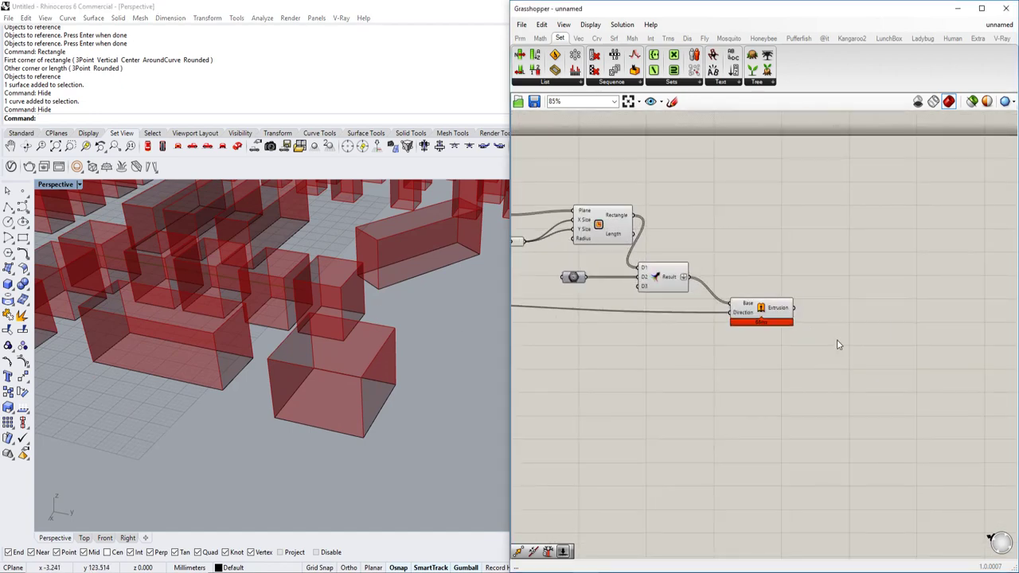
double_click(838, 344)
type("move")
left_click(840, 327)
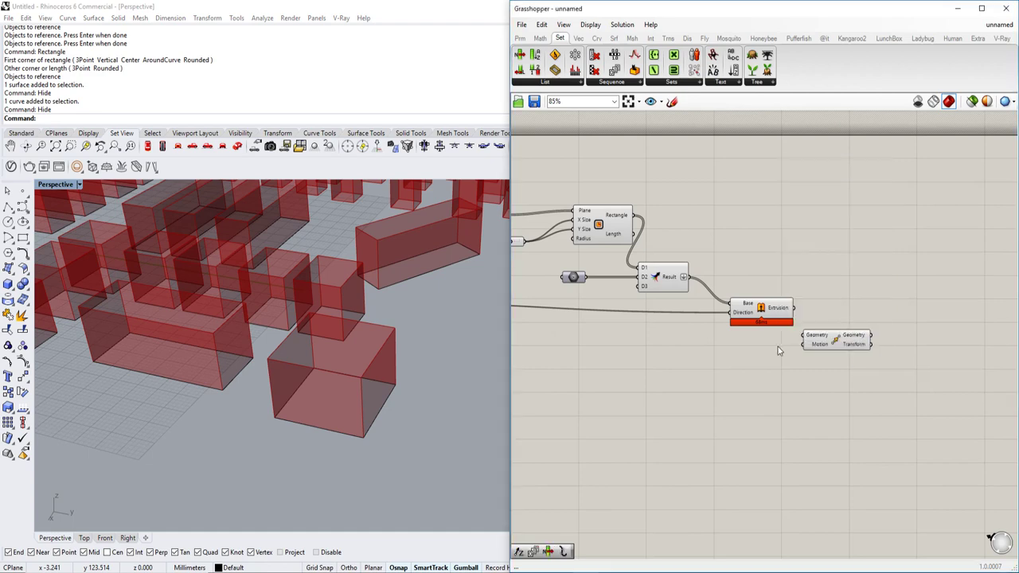
Connect the flattened Merge Result to the Geometry input of the Move component.
right_click_drag(778, 351, 865, 339)
scroll(890, 331, "down", 5)
left_click_drag(888, 331, 854, 286)
scroll(685, 307, "up", 4)
scroll(787, 316, "down", 5)
scroll(892, 316, "up", 6)
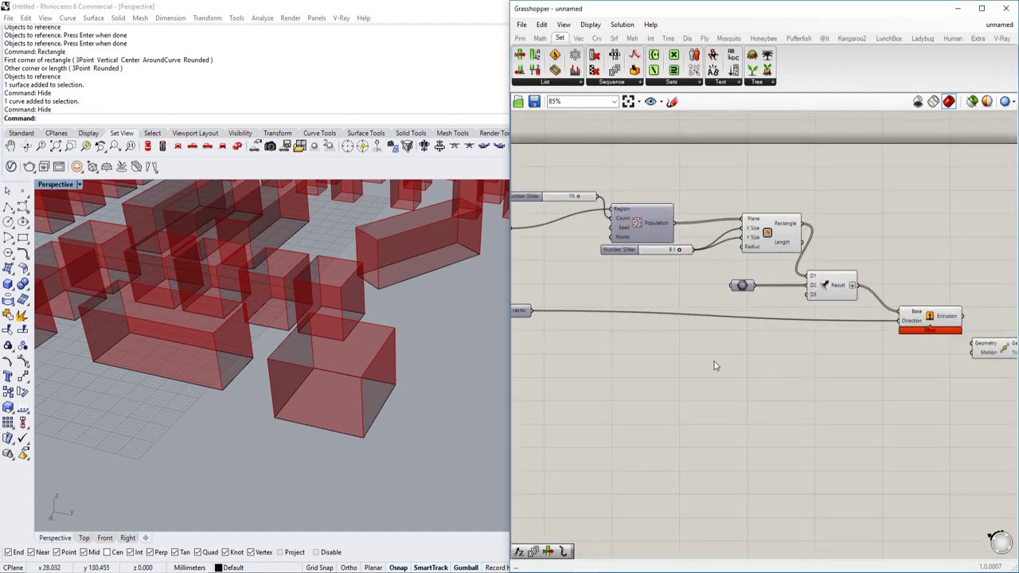
right_click_drag(904, 317, 840, 299)
left_click_drag(906, 325, 796, 269)
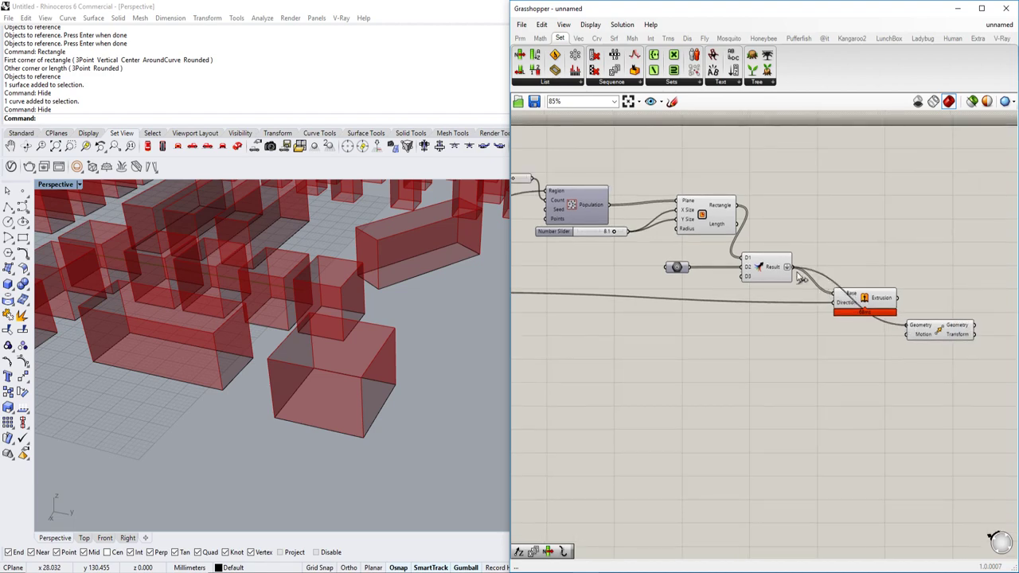
Connect the Unit Z vector to the Move component's Motion input and place the vector and its height slider closer to Extrude.
scroll(907, 335, "down", 4)
left_click_drag(907, 336, 554, 335)
scroll(705, 330, "up", 5)
scroll(642, 293, "down", 3)
scroll(633, 300, "down", 3)
left_click_drag(632, 300, 756, 316)
scroll(810, 322, "up", 5)
left_click(911, 318)
left_click(911, 302)
scroll(415, 311, "down", 5)
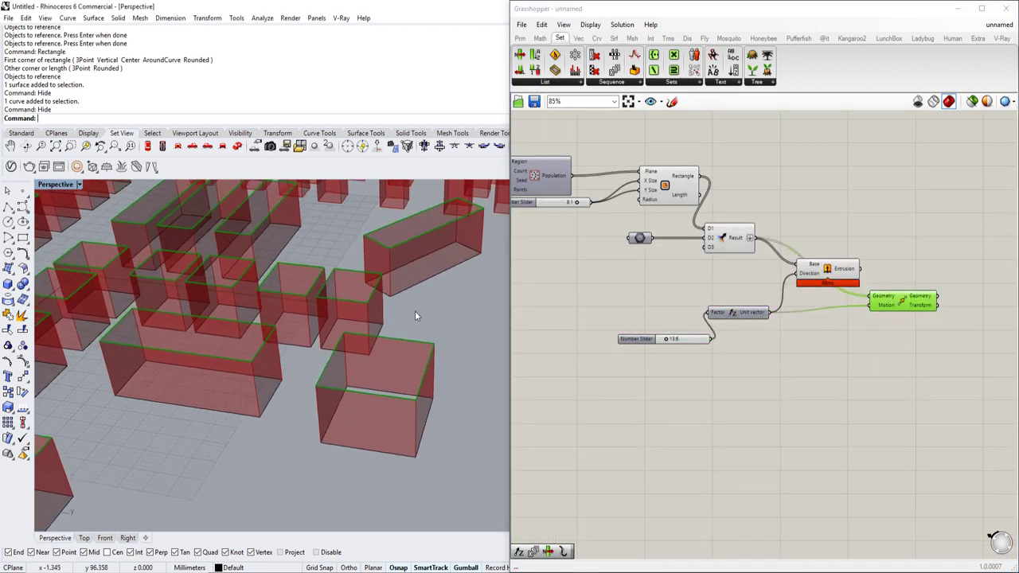
scroll(443, 343, "up", 5)
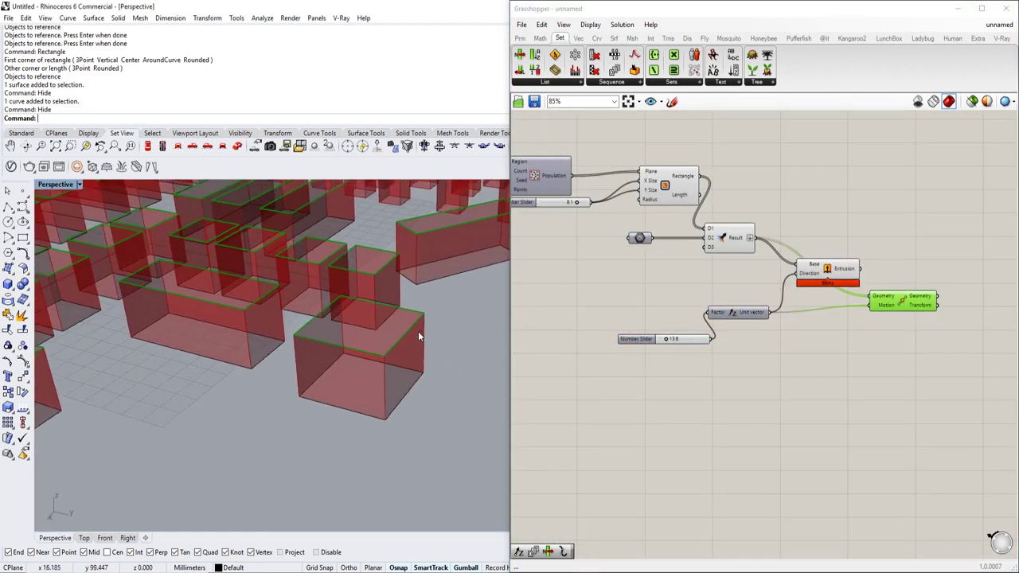
Add an Explode component and connect the Move component's Geometry output to its Curve input.
right_click_drag(838, 324, 734, 317)
right_click_drag(881, 316, 762, 312)
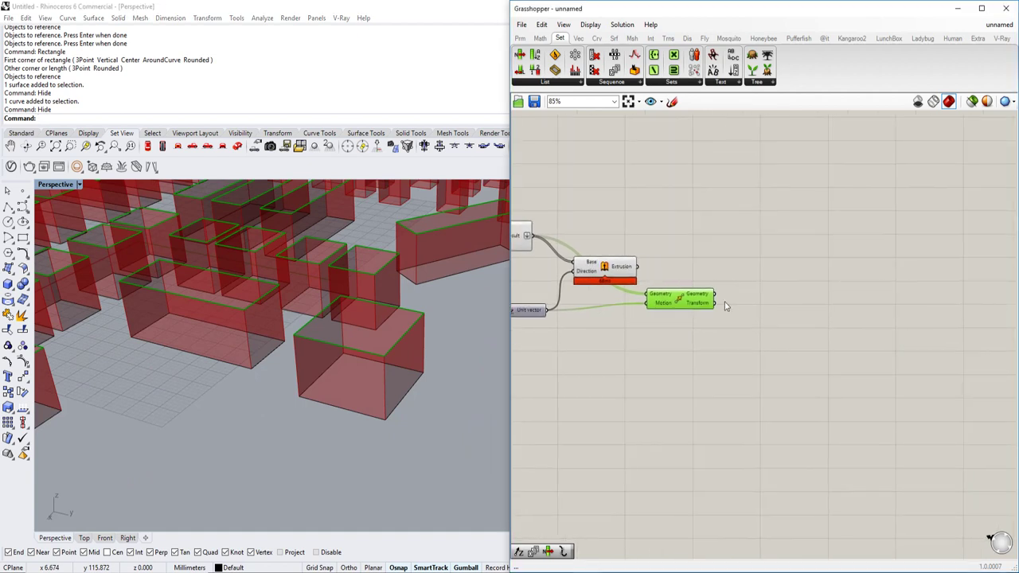
left_click_drag(684, 301, 699, 320)
double_click(813, 308)
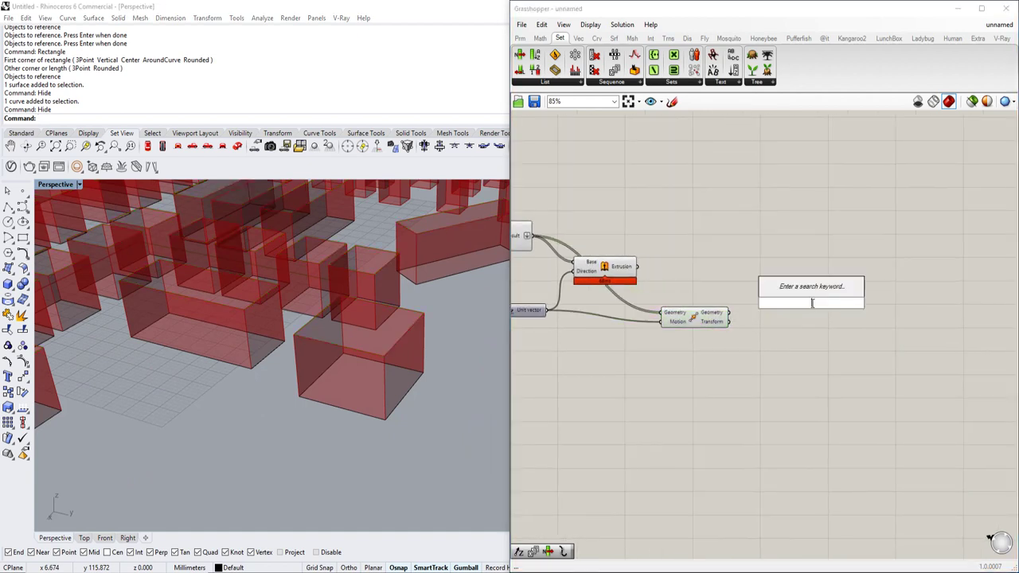
type("explode")
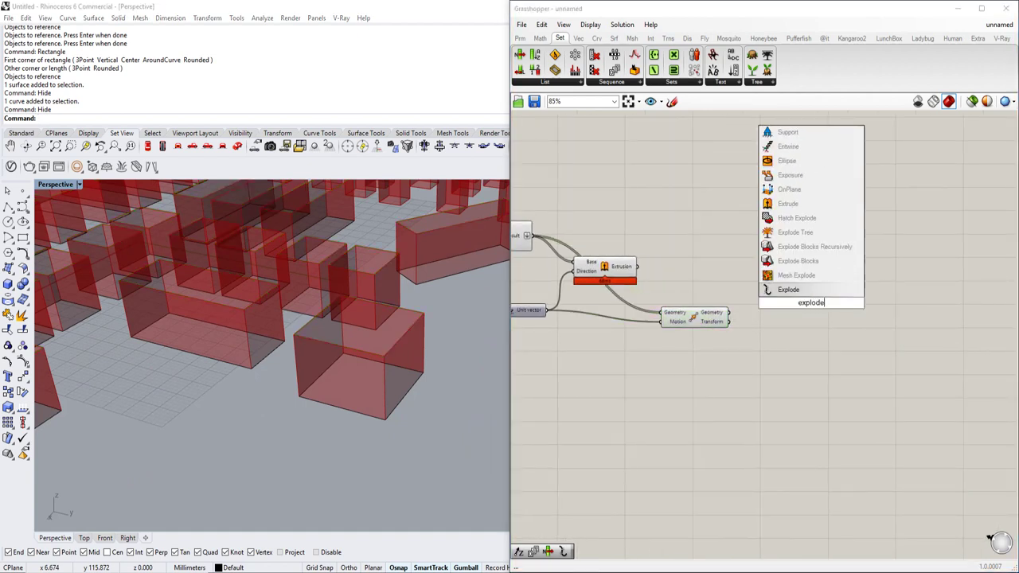
key("Return")
scroll(813, 306, "up", 2)
left_click_drag(711, 309, 825, 320)
scroll(398, 312, "up", 5)
scroll(396, 313, "down", 2)
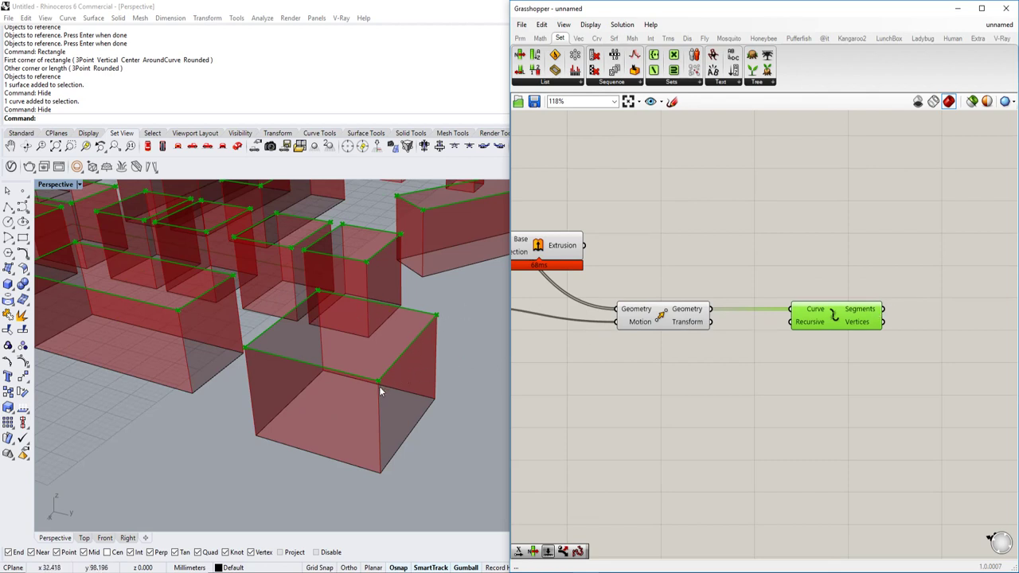
right_click_drag(845, 325, 769, 304)
double_click(833, 344)
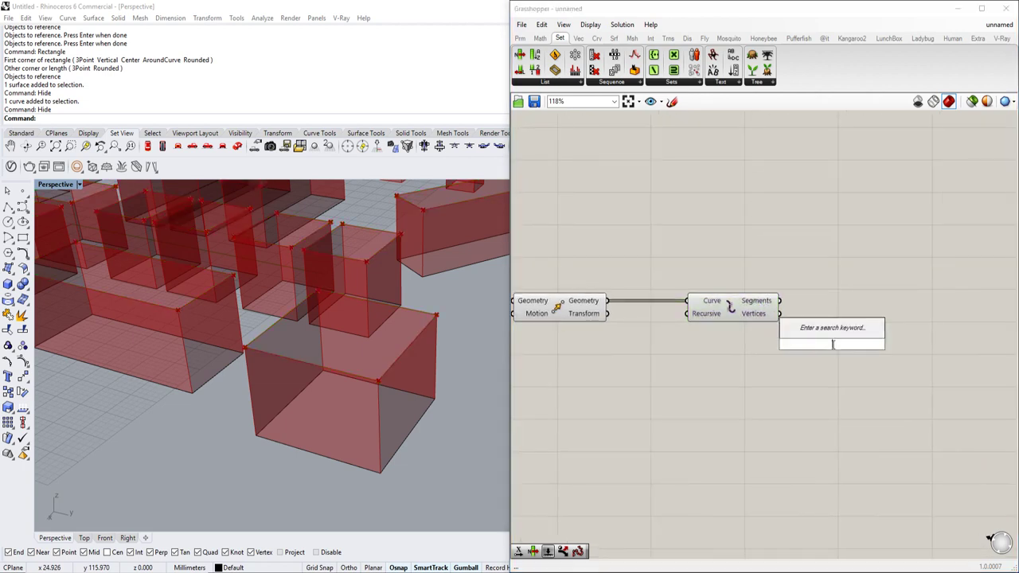
key("Escape")
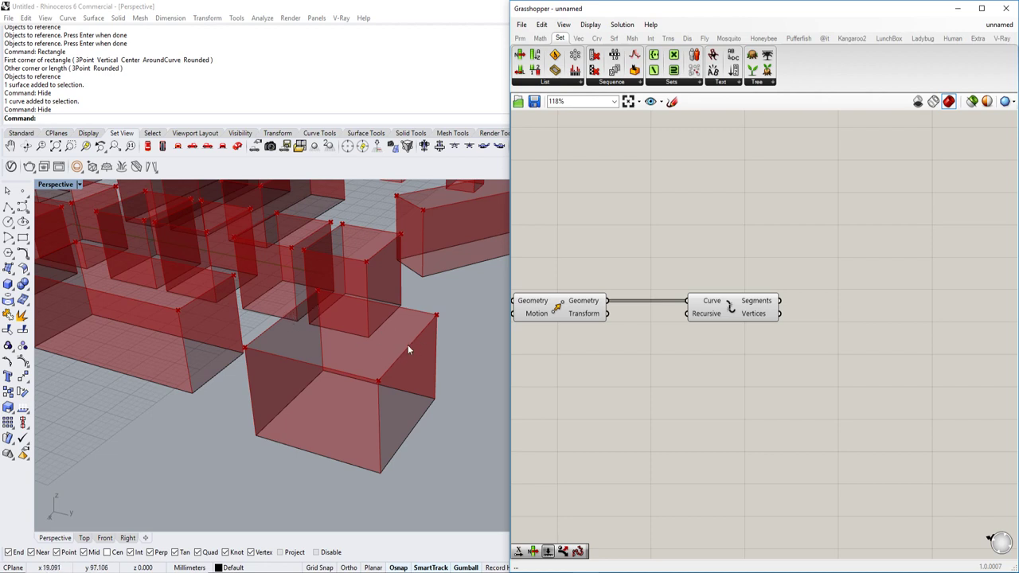
right_click_drag(391, 318, 416, 380)
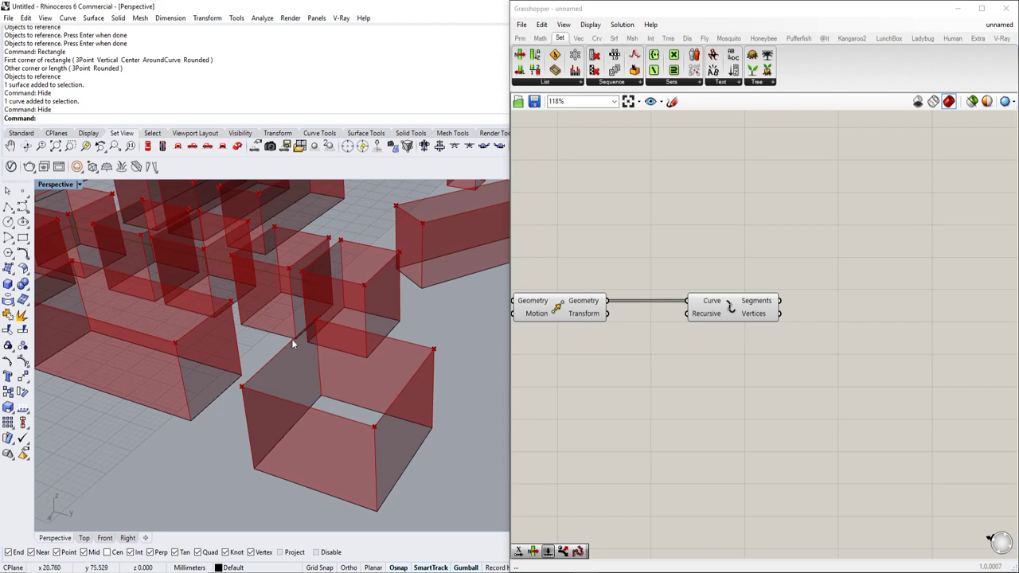
Add a List Item component beside the Explode component.
right_click_drag(332, 355, 429, 326)
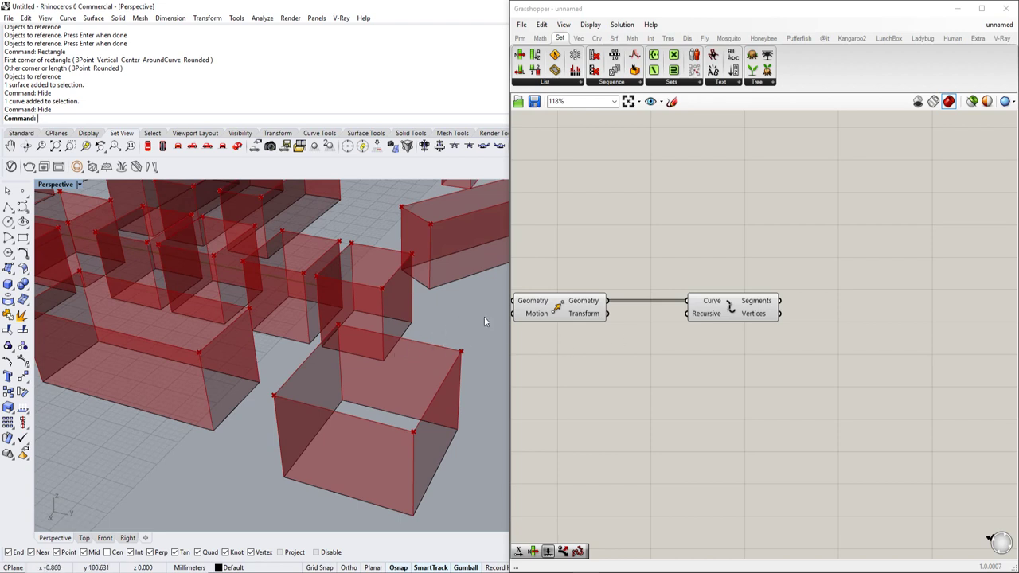
right_click_drag(832, 338, 760, 330)
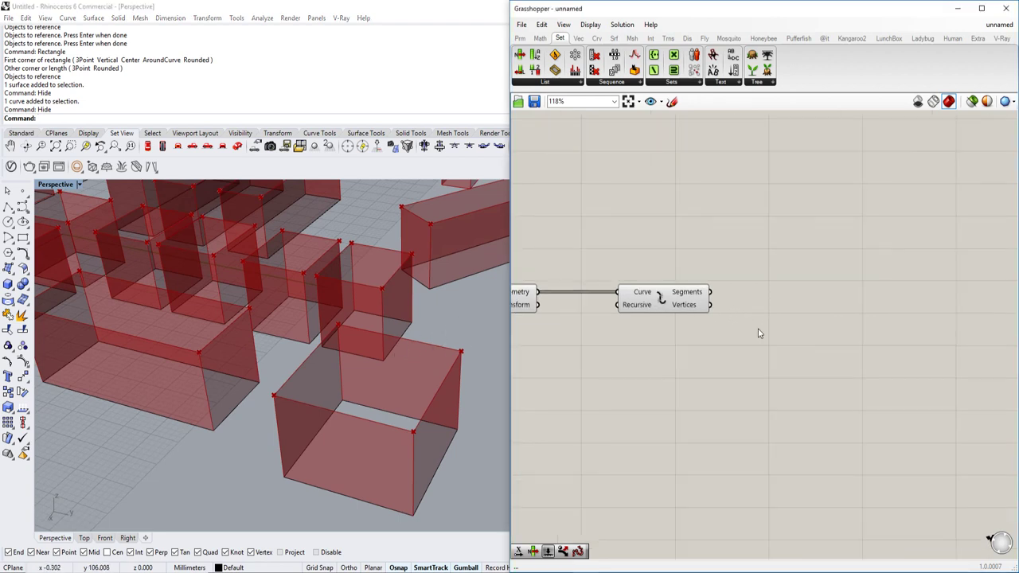
double_click(776, 329)
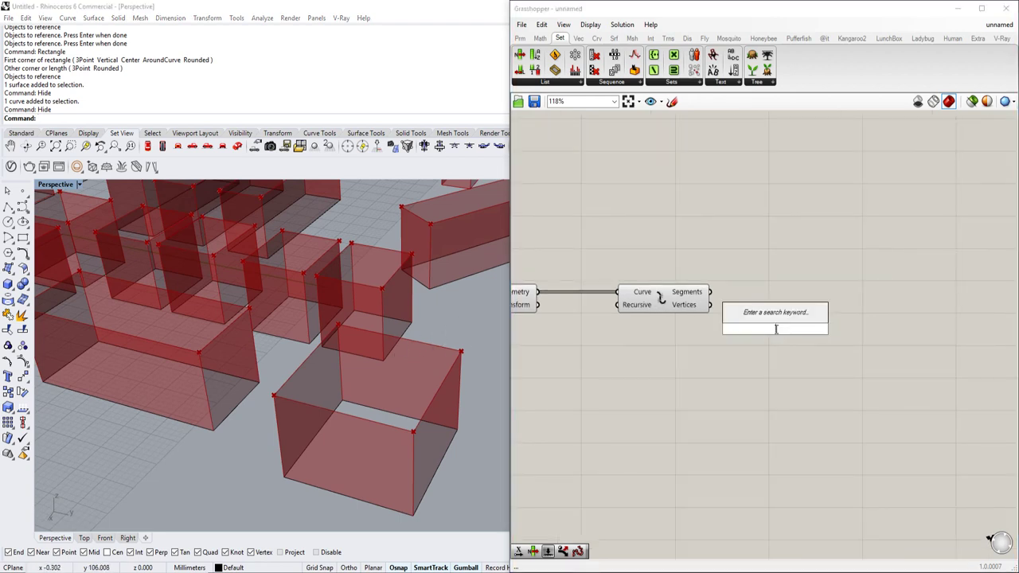
type("list")
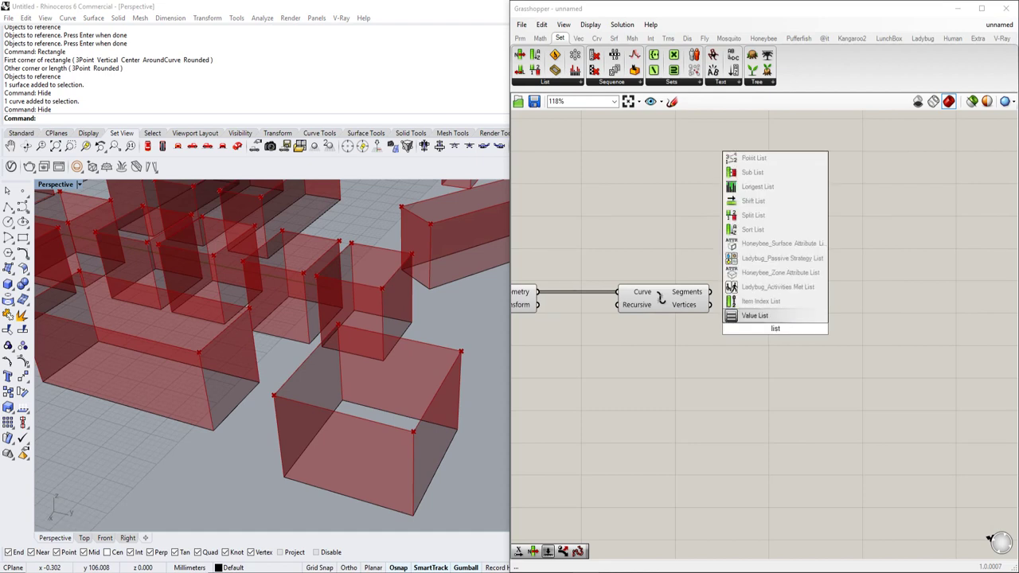
type(" item")
key("Return")
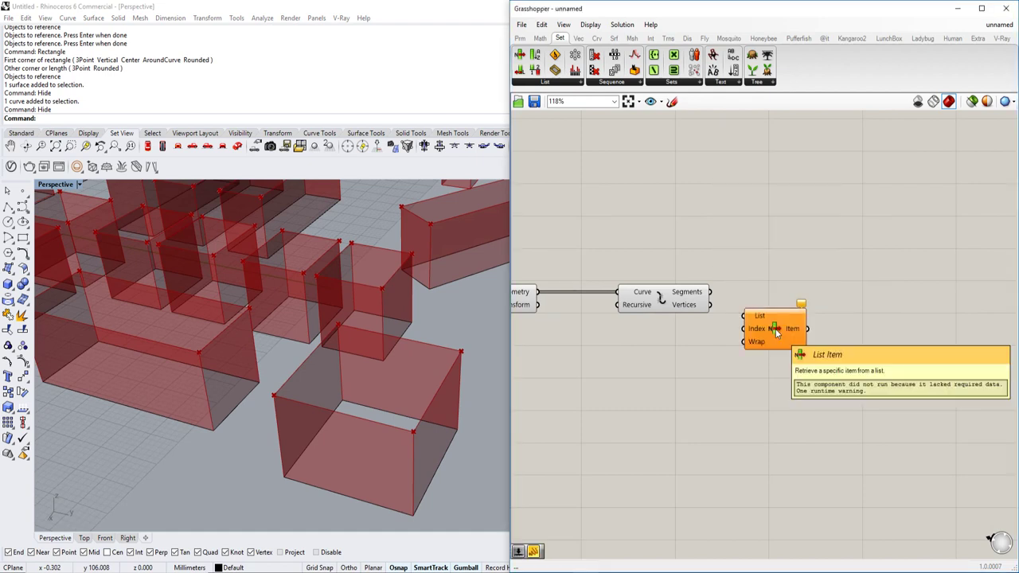
Add two panels below the Explode component, one containing 0 and the other containing 2.
double_click(603, 369)
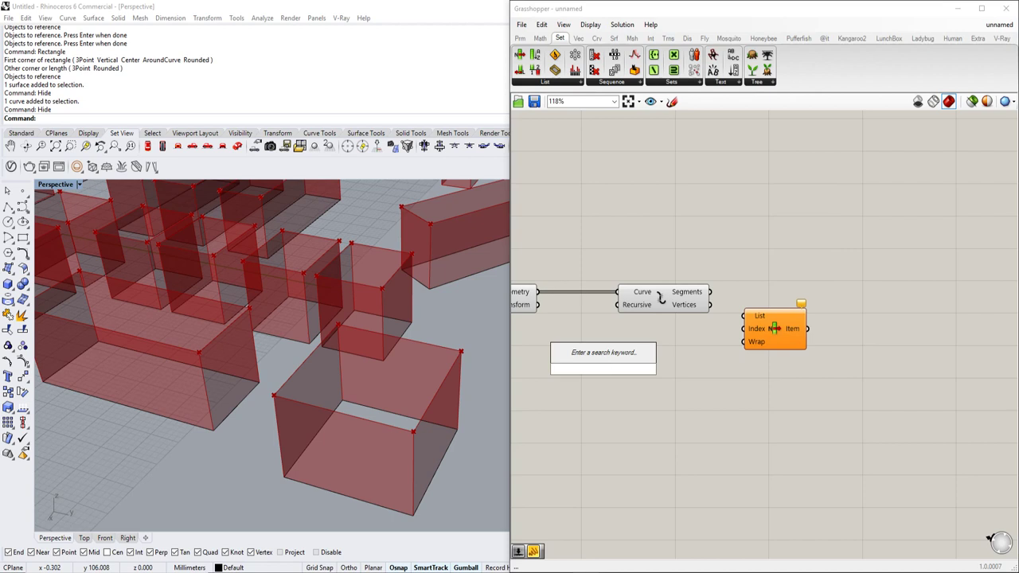
type("//0")
key("Return")
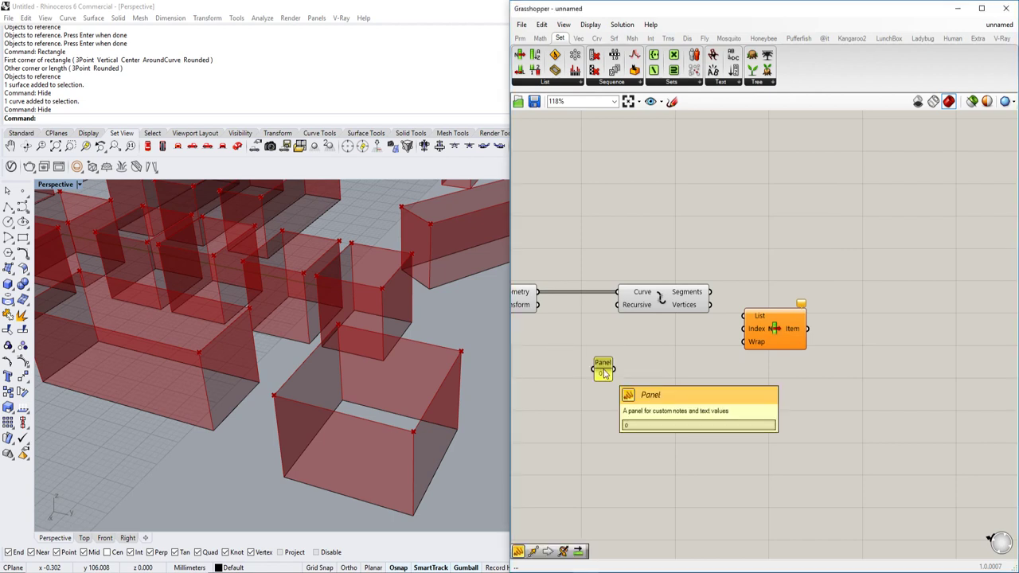
double_click(621, 418)
type("//2")
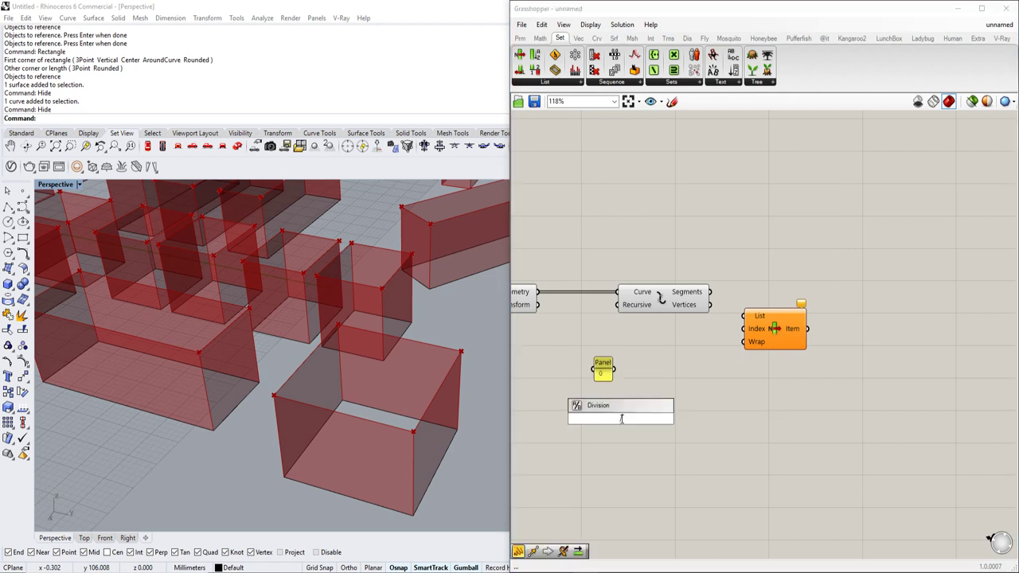
key("Return")
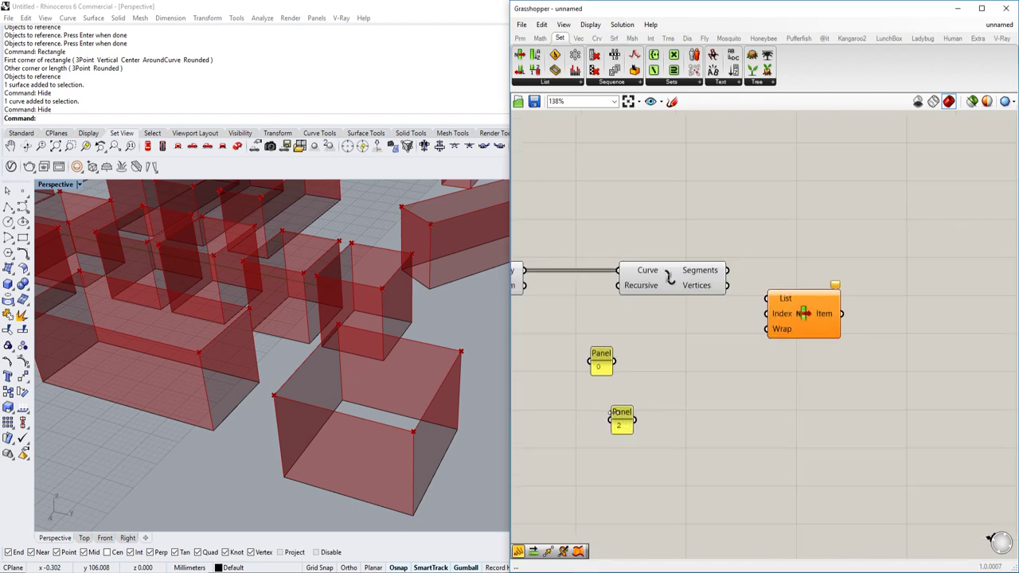
Add an empty panel and connect the Explode component's Segments output to it.
scroll(638, 375, "up", 3)
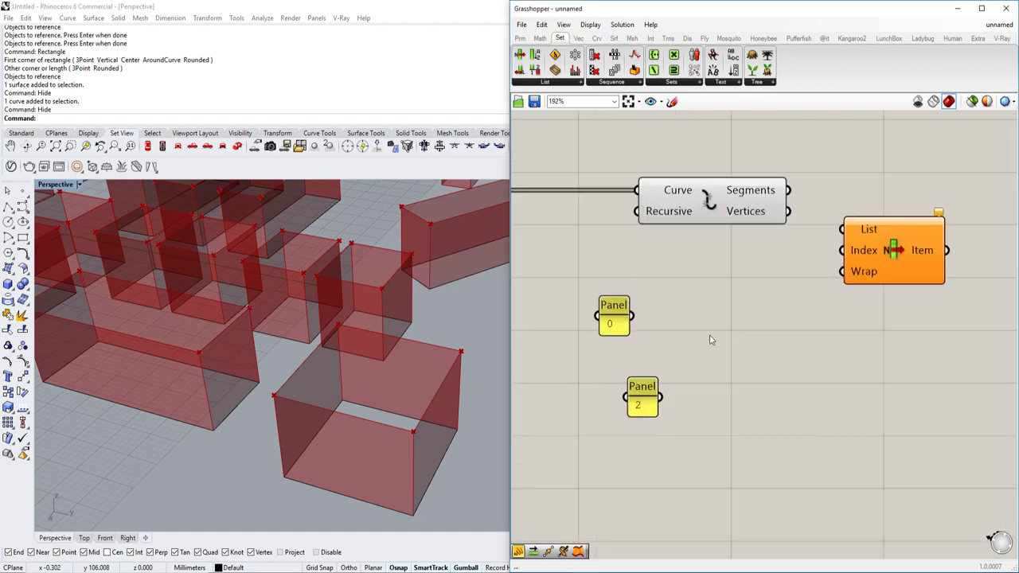
right_click_drag(710, 336, 676, 326)
double_click(750, 342)
type("//")
key("Return")
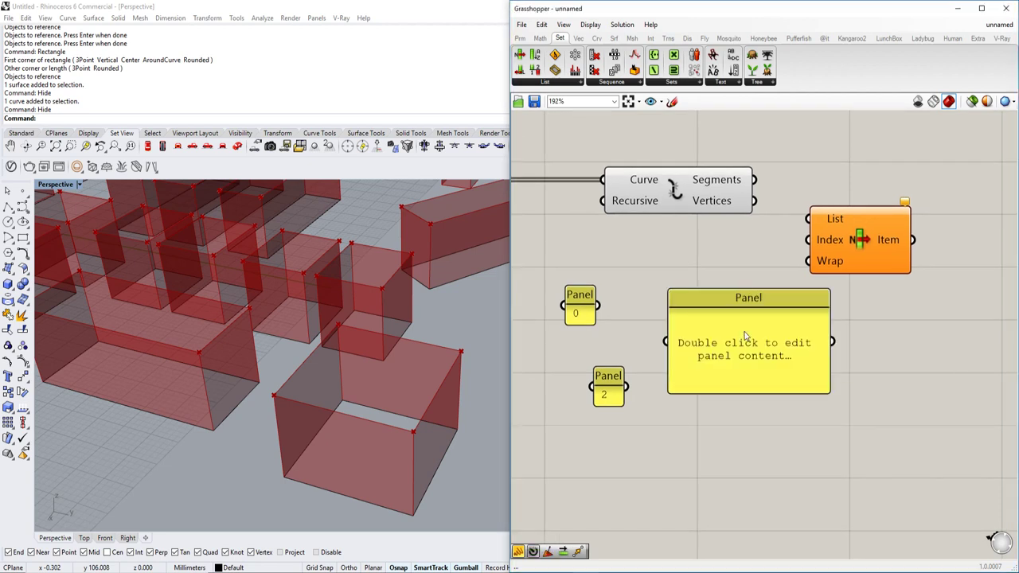
left_click_drag(755, 201, 666, 343)
Enlarge the Segments panel and read the item indices in its branches.
scroll(666, 342, "down", 2)
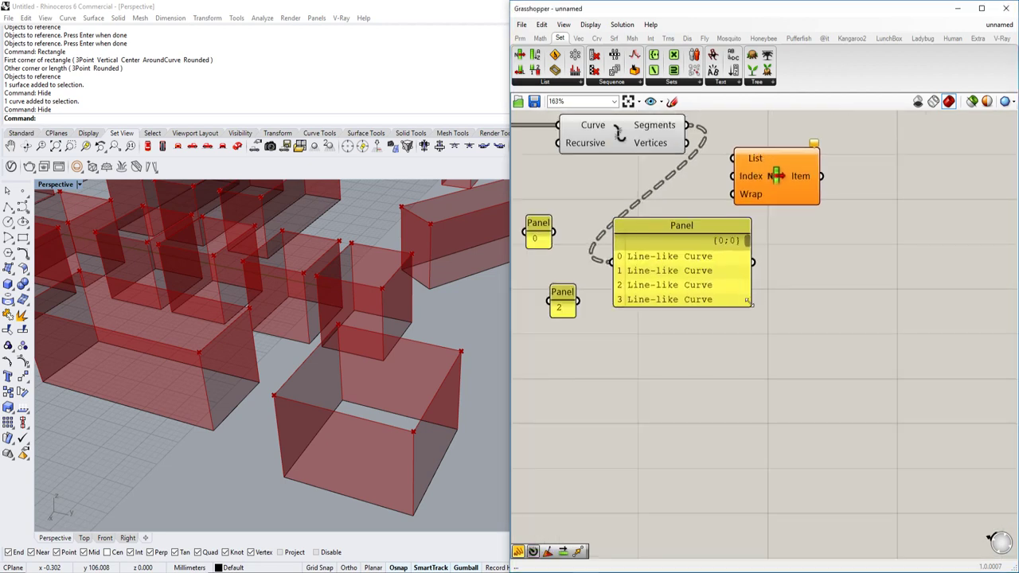
left_click_drag(748, 300, 882, 397)
scroll(622, 262, "up", 2)
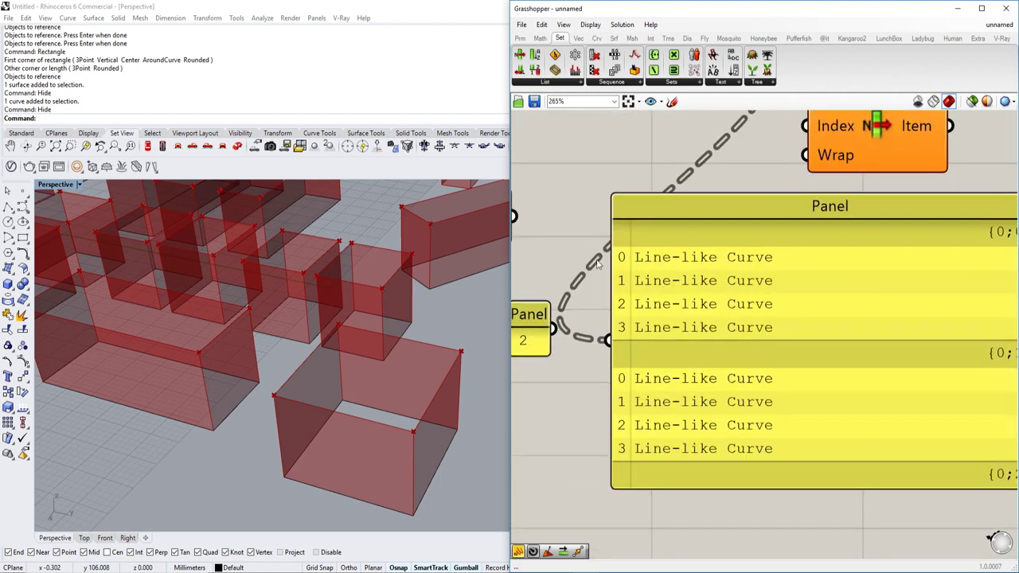
scroll(633, 260, "up", 2)
scroll(658, 338, "down", 5)
Move the Segments panel away from the number panels and shift the List Item component into the freed space.
left_click_drag(711, 328, 875, 324)
scroll(750, 329, "down", 2)
left_click_drag(786, 256, 756, 299)
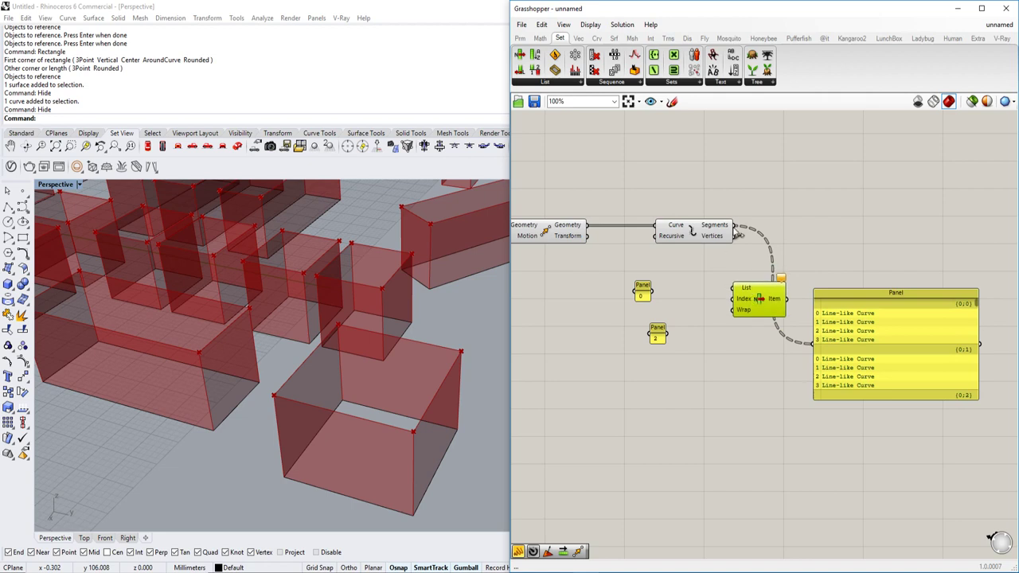
Feed Explode's Segments into List Item and a duplicate of it, using the 0 panel and the 2 panel as their Index inputs.
left_click_drag(701, 233, 690, 226)
left_click_drag(749, 303, 764, 343)
left_click_drag(652, 296, 741, 268)
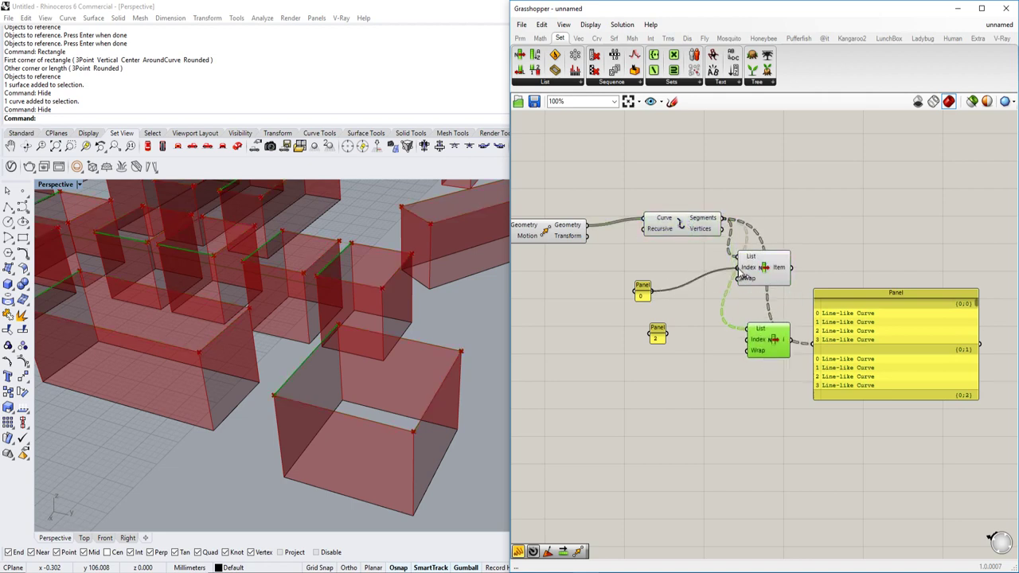
left_click_drag(753, 342, 667, 335)
Compare the outline segments that the two List Item components pick in the Rhino viewport.
left_click(769, 273)
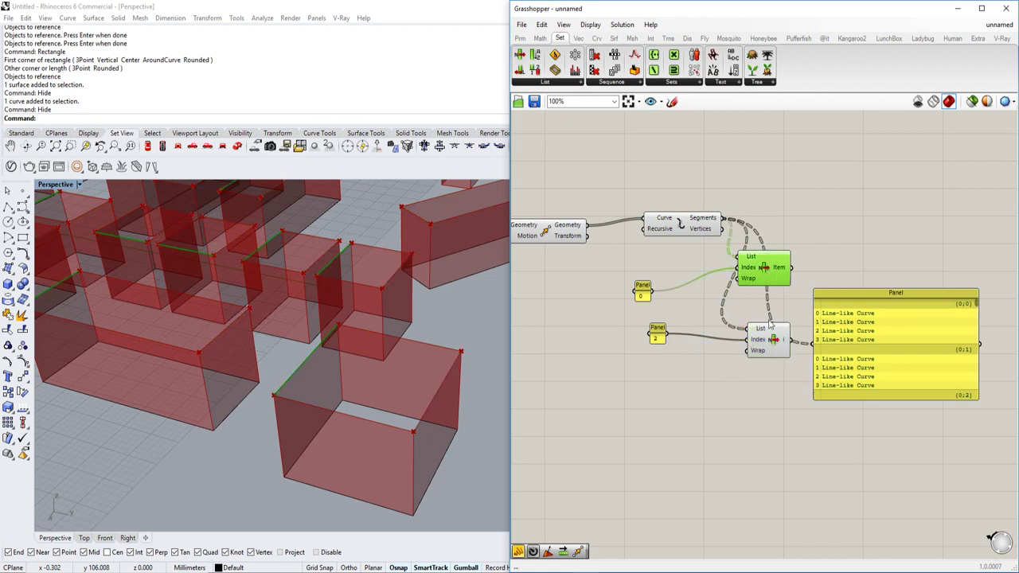
left_click(772, 344)
left_click(769, 274)
left_click(772, 342)
left_click(769, 273)
left_click(770, 341)
scroll(770, 341, "down", 3)
scroll(695, 296, "up", 3)
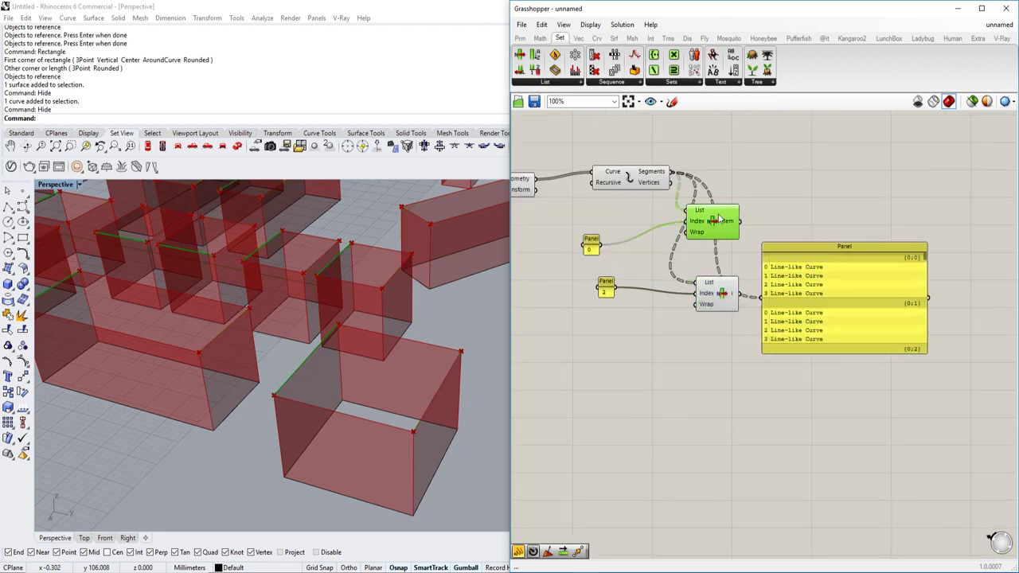
Turn off the preview of the Move and Explode components.
scroll(692, 294, "down", 3)
right_click_drag(692, 295, 805, 325)
scroll(775, 207, "up", 2)
left_click_drag(776, 207, 636, 290)
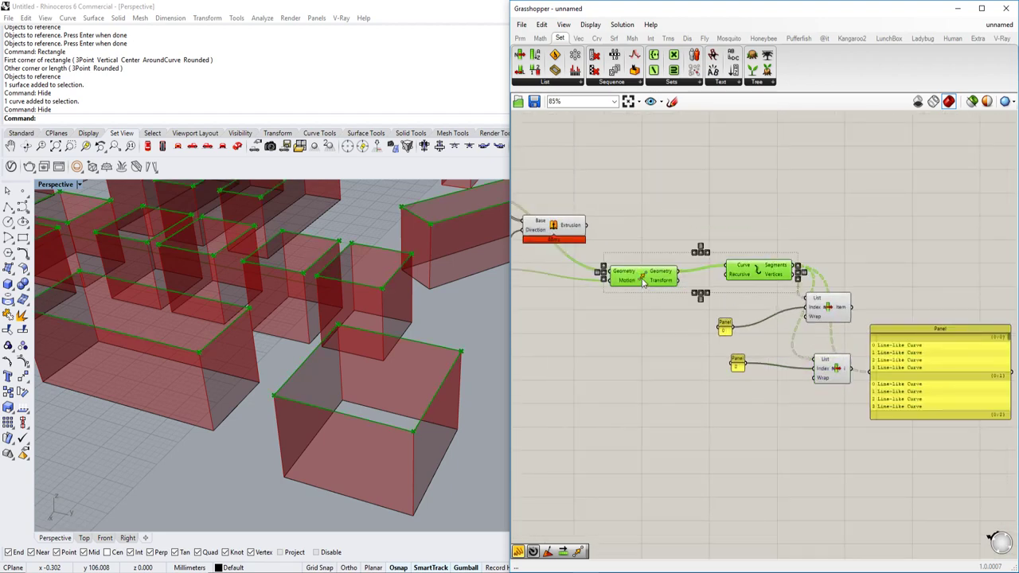
middle_click(642, 279)
left_click(675, 244)
left_click(793, 231)
Move the Segments panel clear of the List Item components and inspect the output of the one with index 2.
right_click_drag(786, 246, 721, 235)
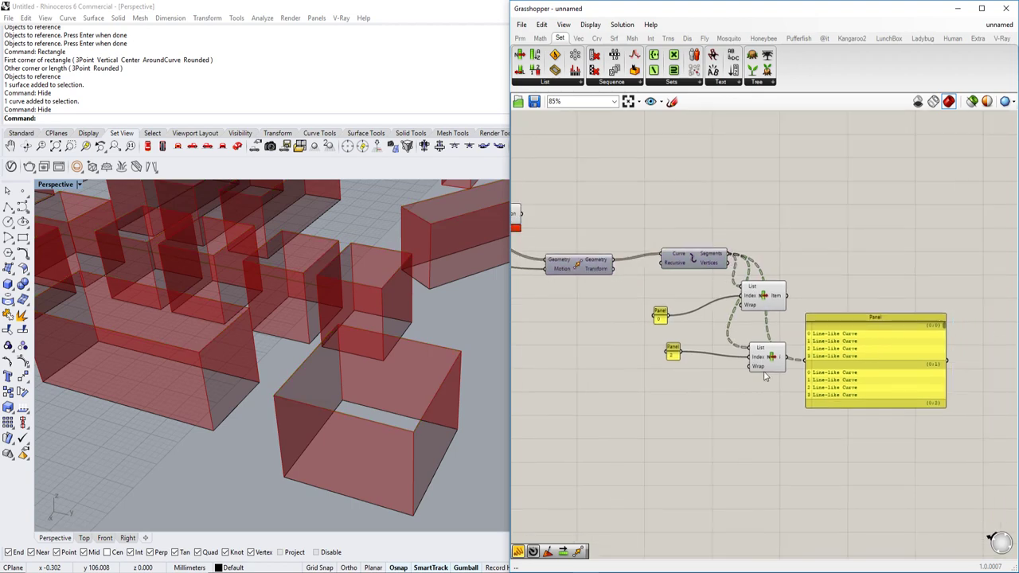
left_click(764, 369)
right_click_drag(797, 357, 721, 330)
scroll(742, 330, "up", 3)
left_click_drag(780, 333, 866, 361)
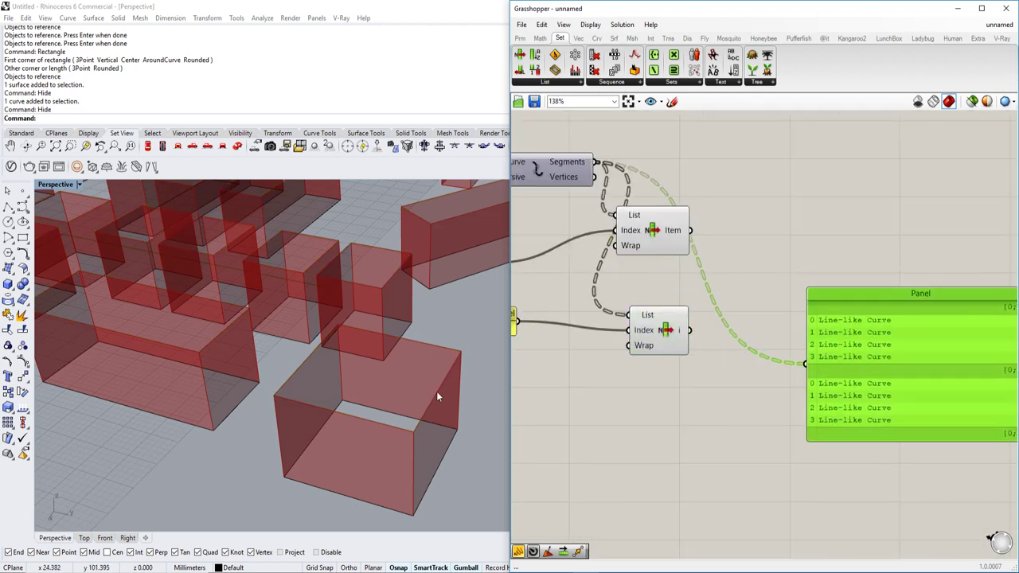
right_click_drag(641, 246, 675, 261)
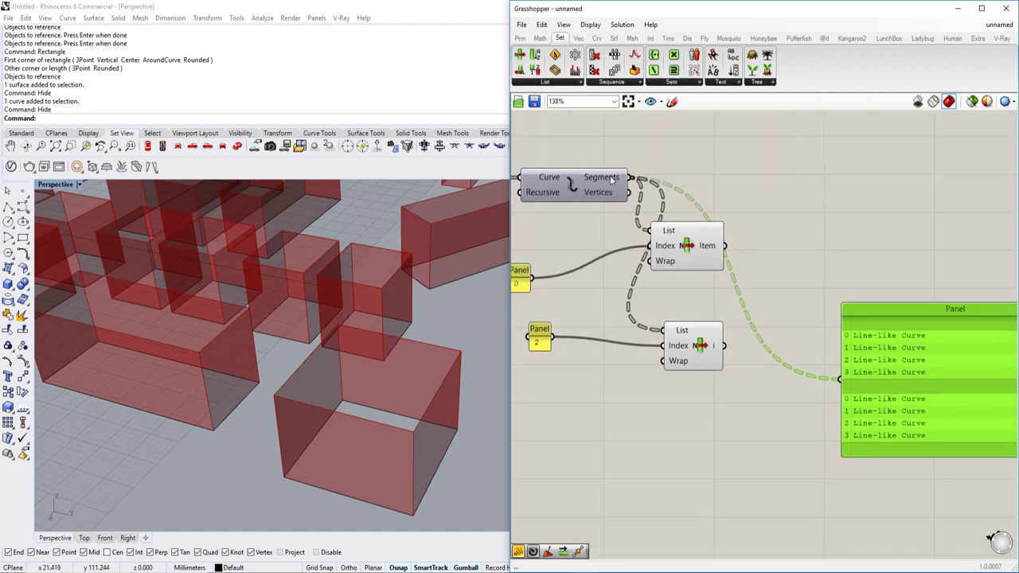
scroll(699, 336, "down", 2)
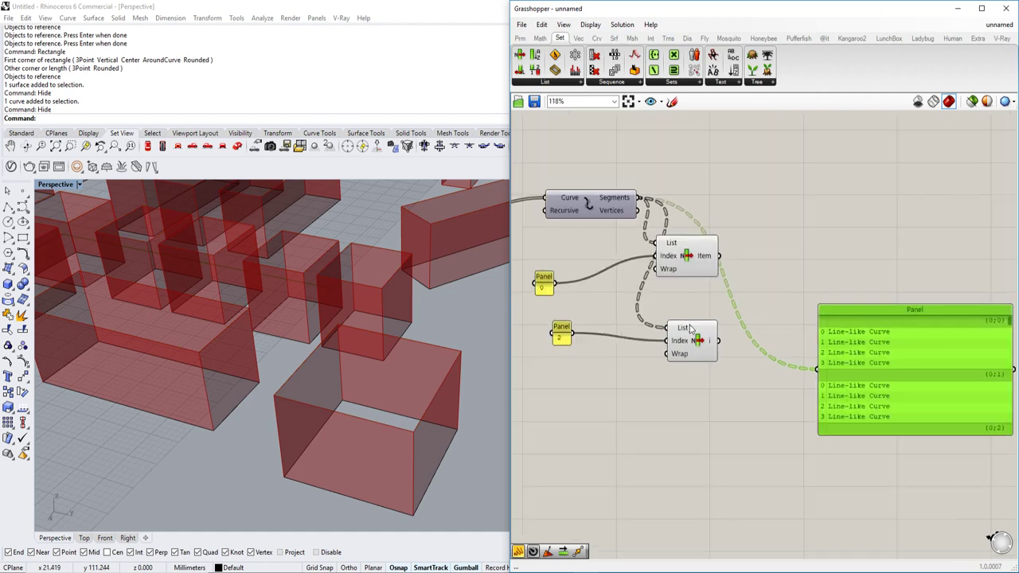
left_click(699, 338)
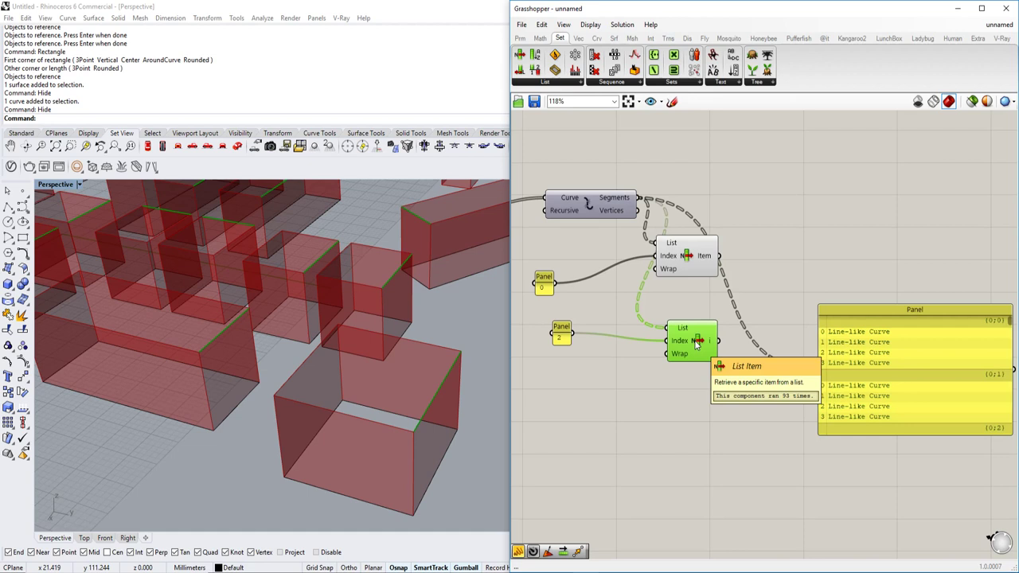
mouse_move(711, 342)
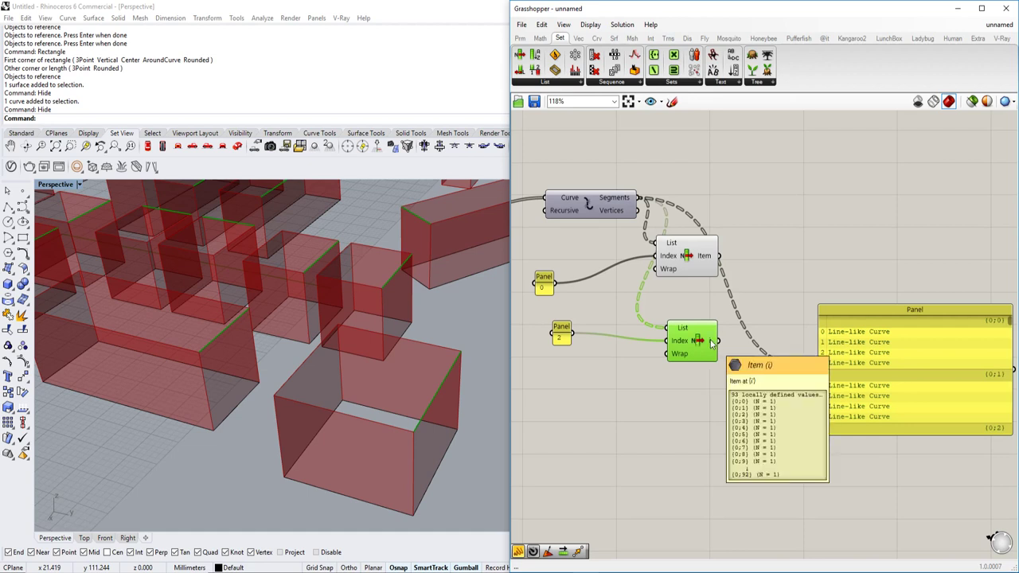
Add a Point On Curve component beside the first List Item.
double_click(789, 225)
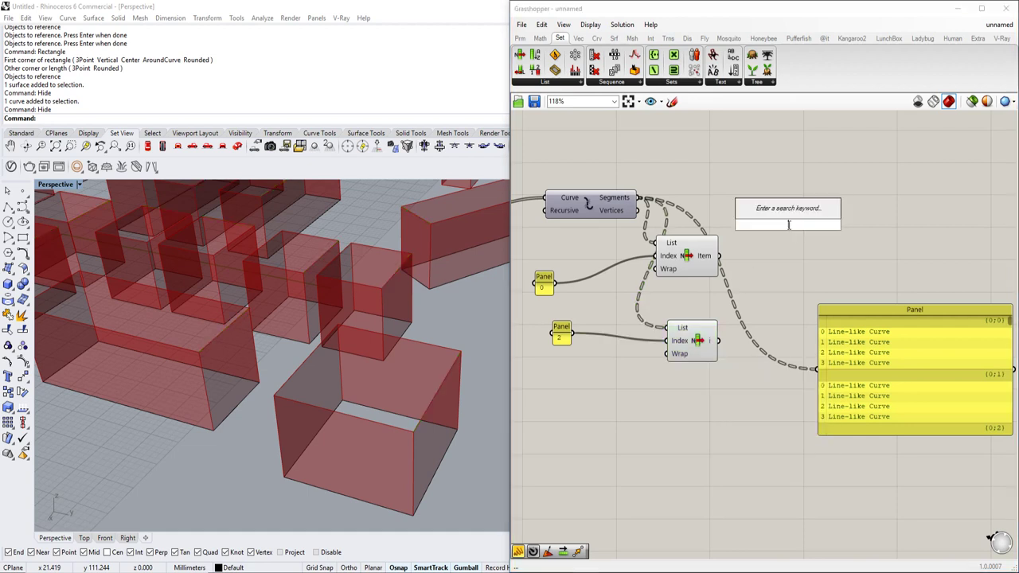
type("po")
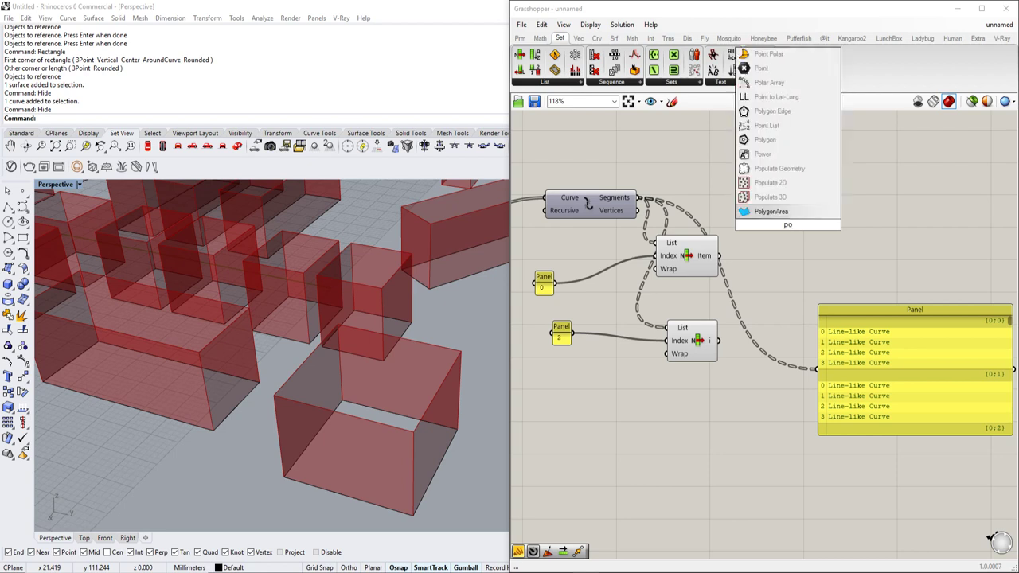
type("int")
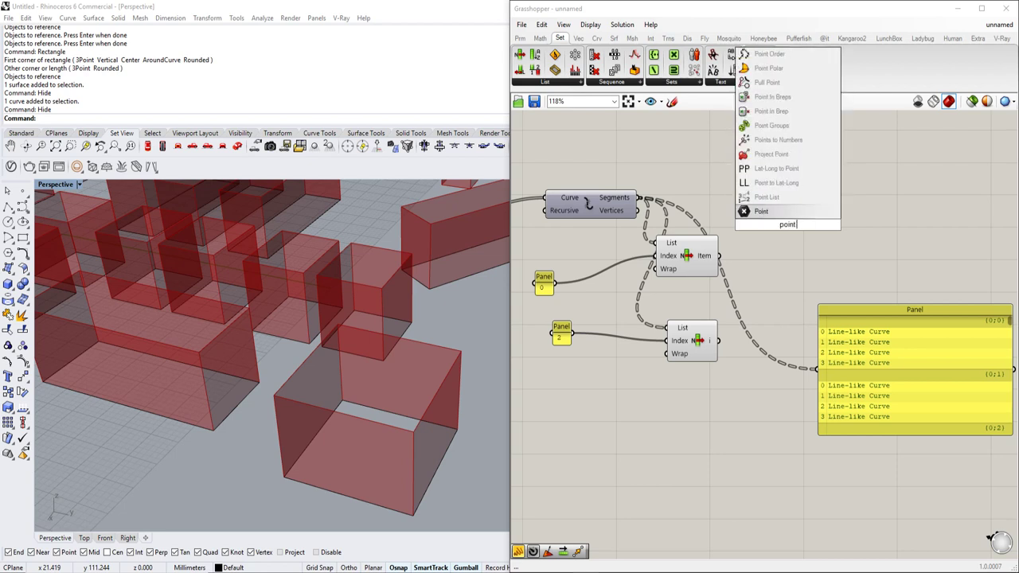
type(" on curve")
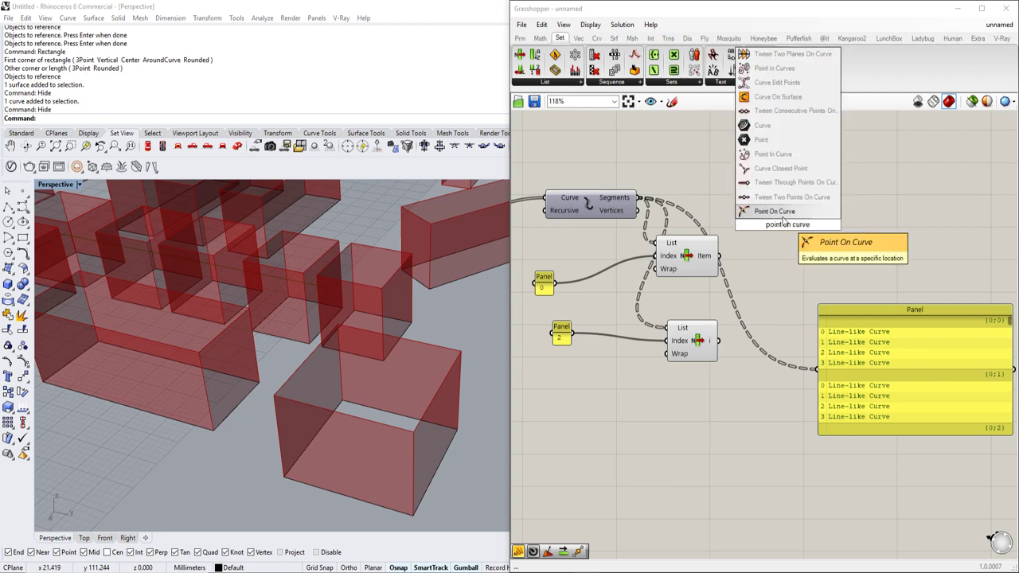
left_click(779, 212)
Feed each List Item output into its own Point On Curve component at 0.500, duplicating the component for the second.
left_click(692, 351)
right_click_drag(681, 340, 658, 344)
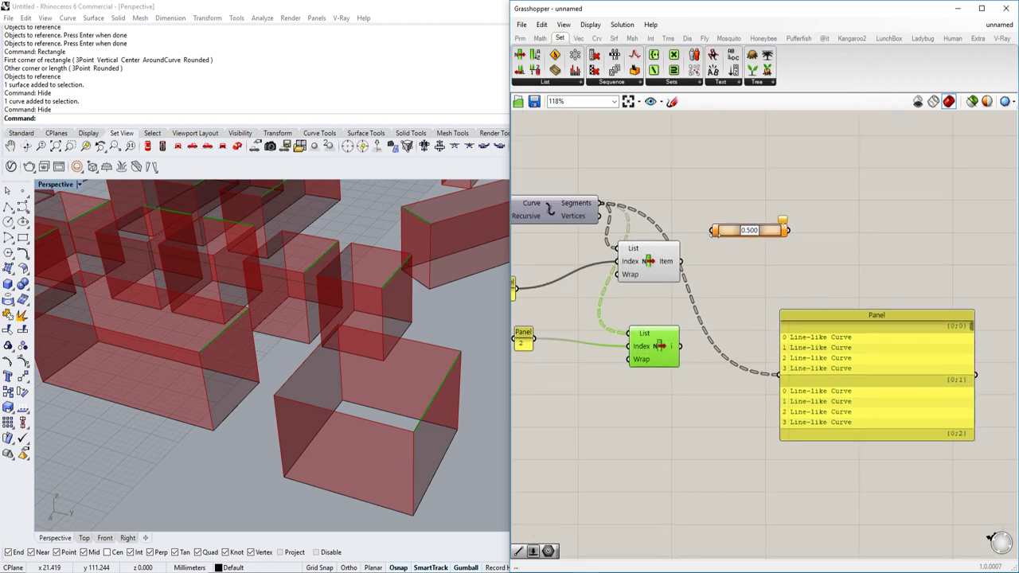
left_click_drag(729, 231, 736, 275)
left_click_drag(683, 261, 740, 335)
left_click_drag(681, 347, 728, 331)
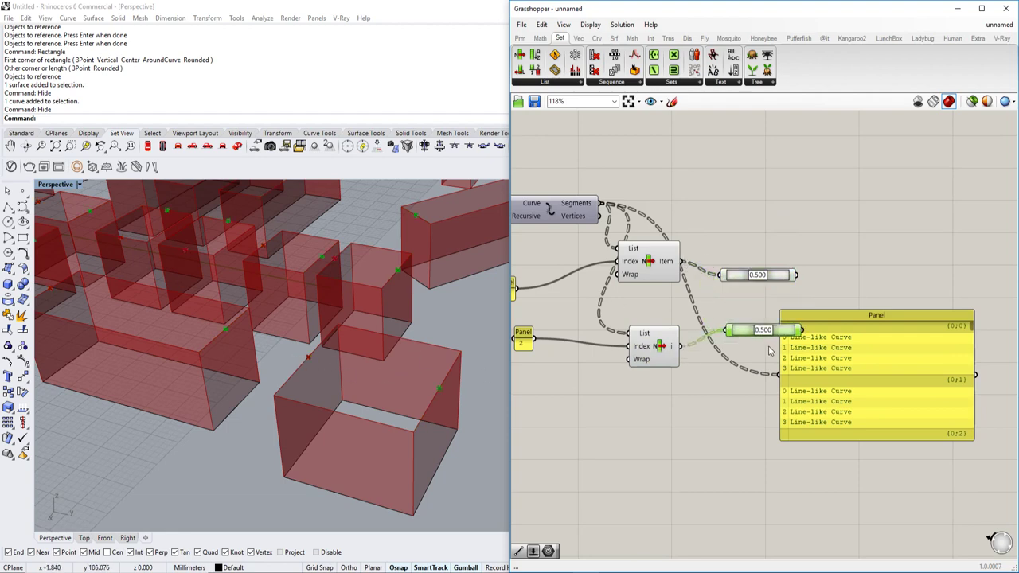
Move the Segments panel farther away from the two Point On Curve components.
scroll(704, 344, "up", 2)
right_click_drag(765, 326, 646, 314)
scroll(646, 314, "down", 3)
left_click_drag(763, 363, 852, 385)
scroll(740, 333, "up", 2)
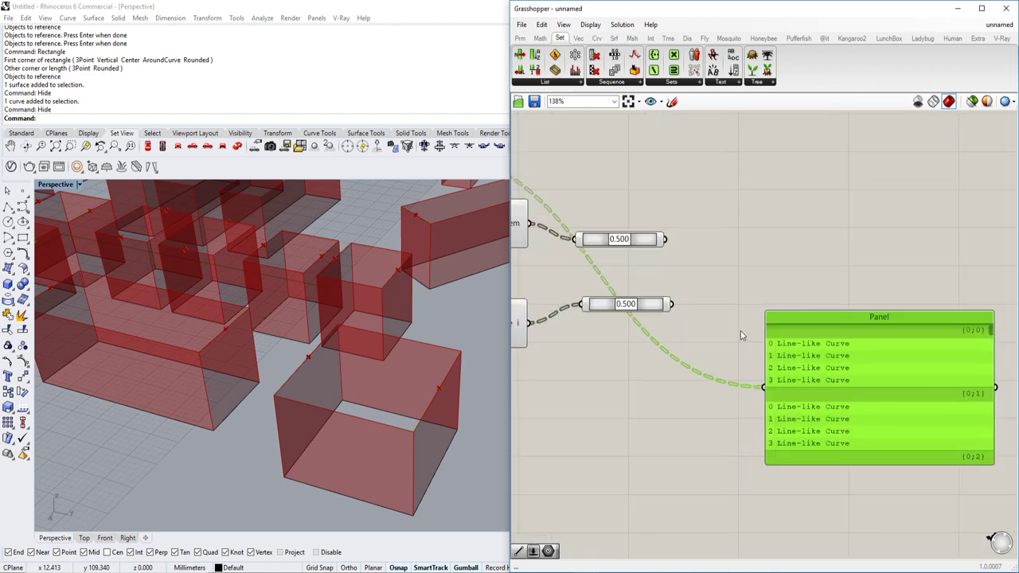
right_click_drag(741, 330, 774, 334)
Add a Move component and connect the first Point On Curve output to its Geometry input.
double_click(782, 263)
type("move")
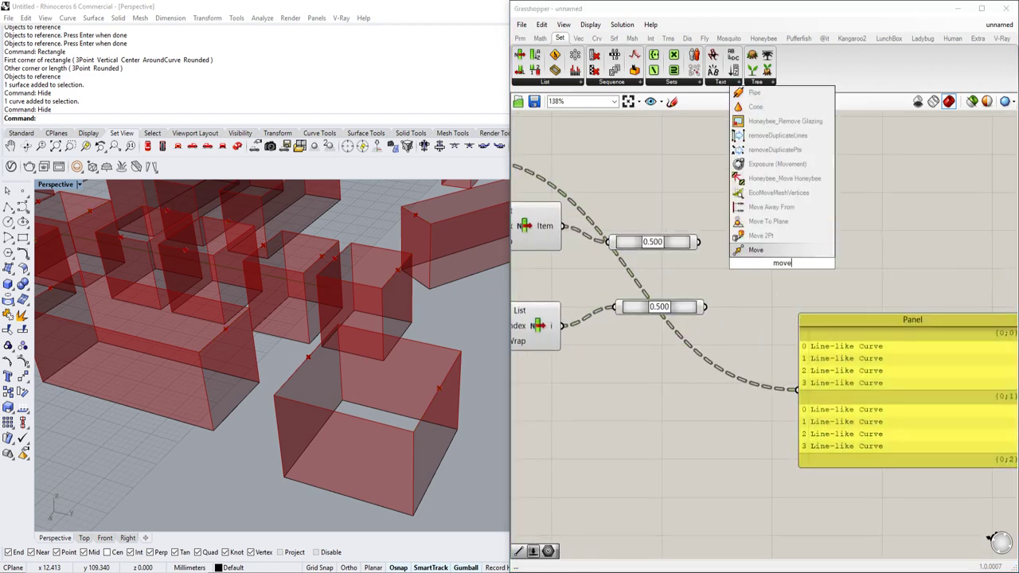
key("Return")
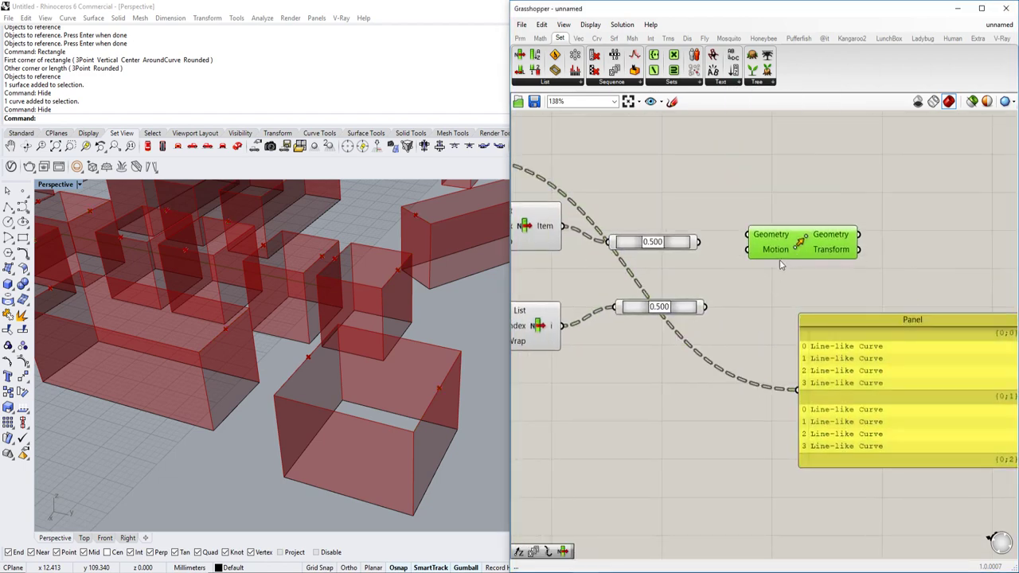
left_click_drag(798, 244, 802, 255)
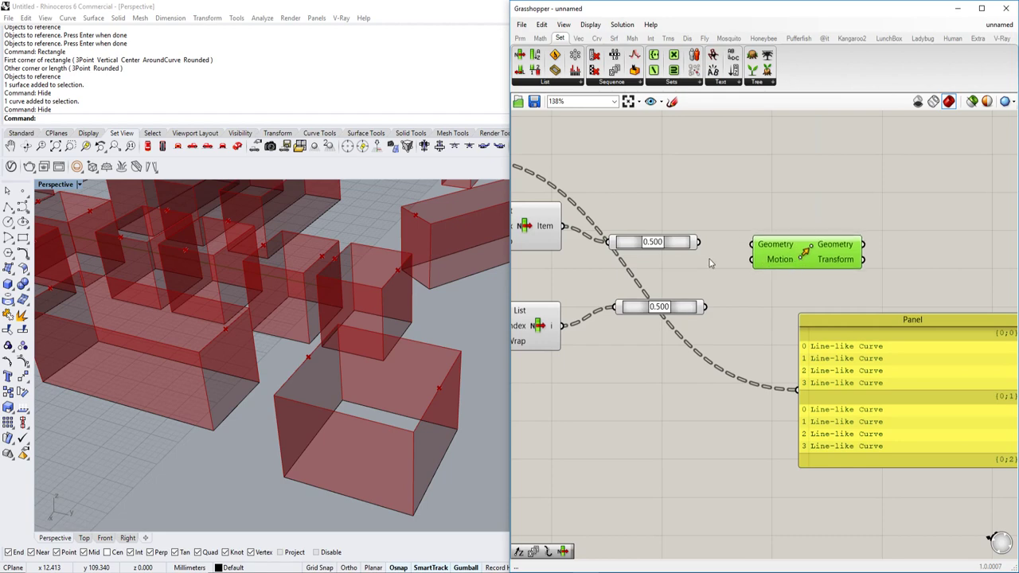
left_click_drag(703, 251, 752, 245)
scroll(723, 229, "down", 2)
scroll(853, 235, "up", 2)
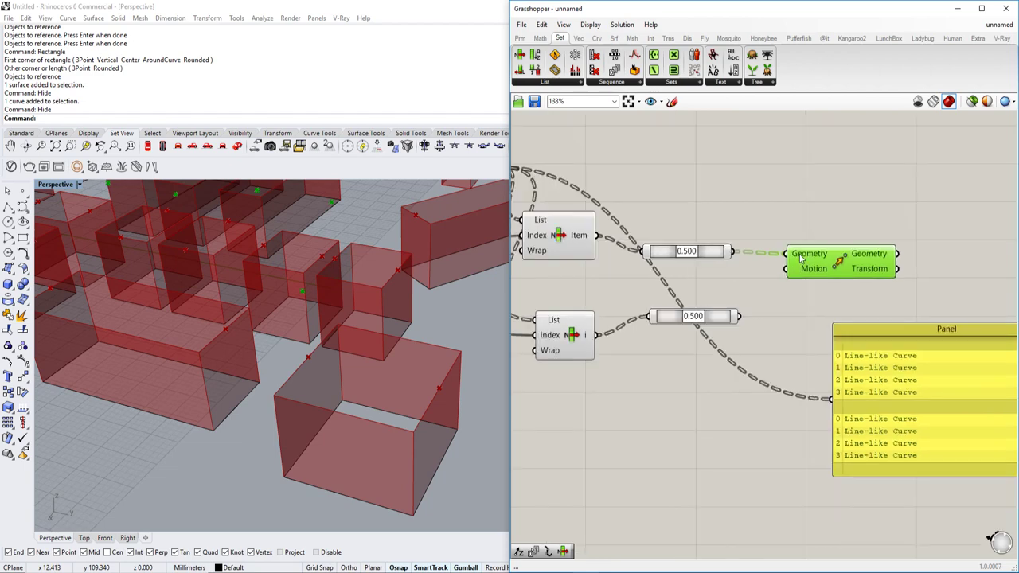
Add a Unit Z component and feed its Factor input from a new number slider set to 1.1.
double_click(618, 452)
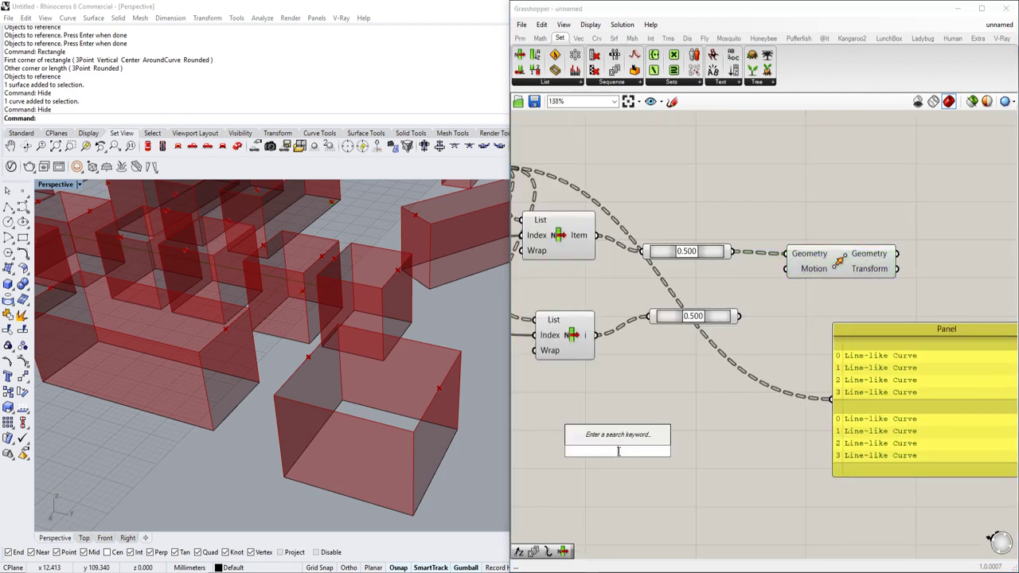
type("z")
left_click(628, 438)
right_click_drag(638, 438, 716, 397)
double_click(582, 433)
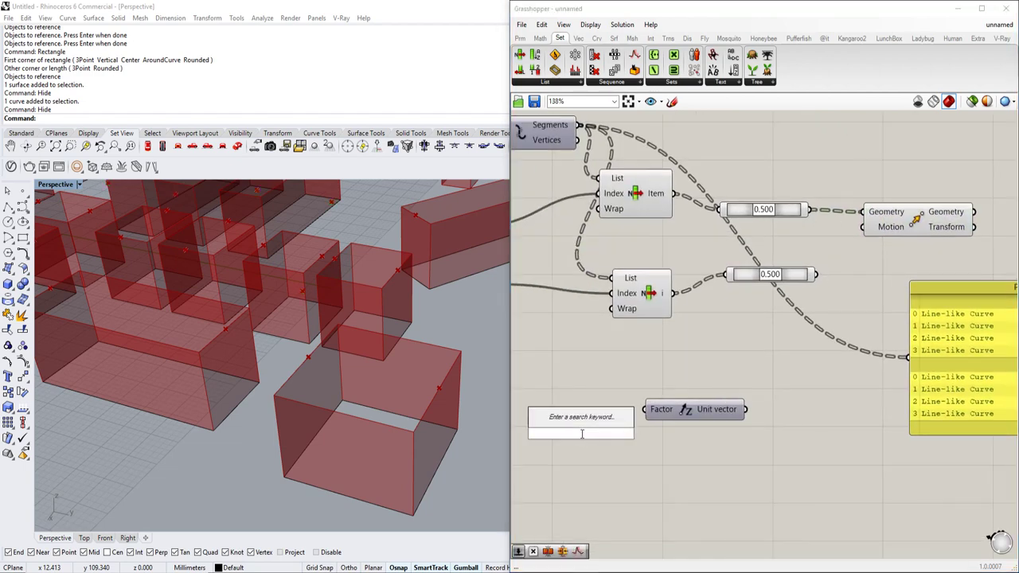
type("1.1")
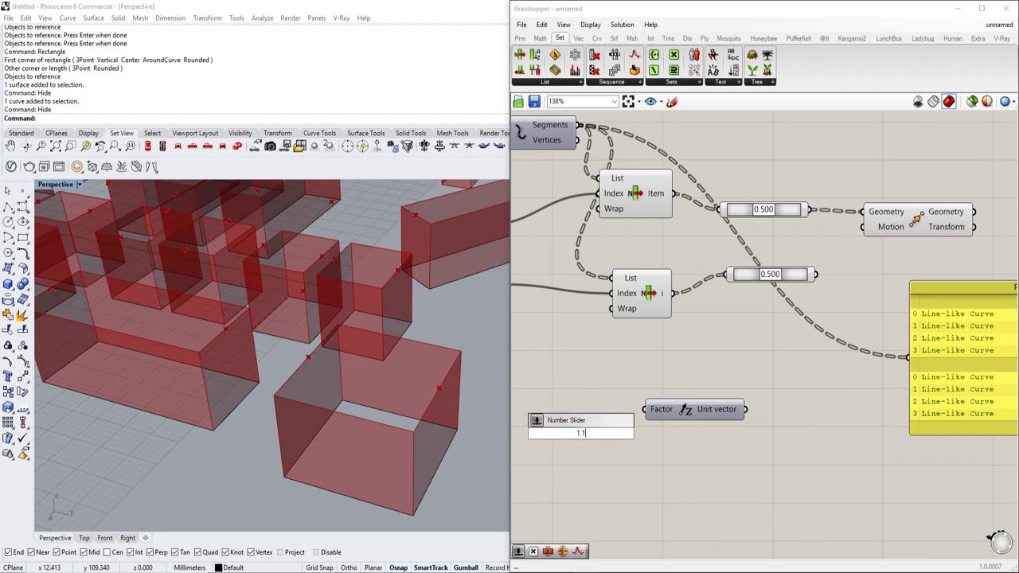
key("Return")
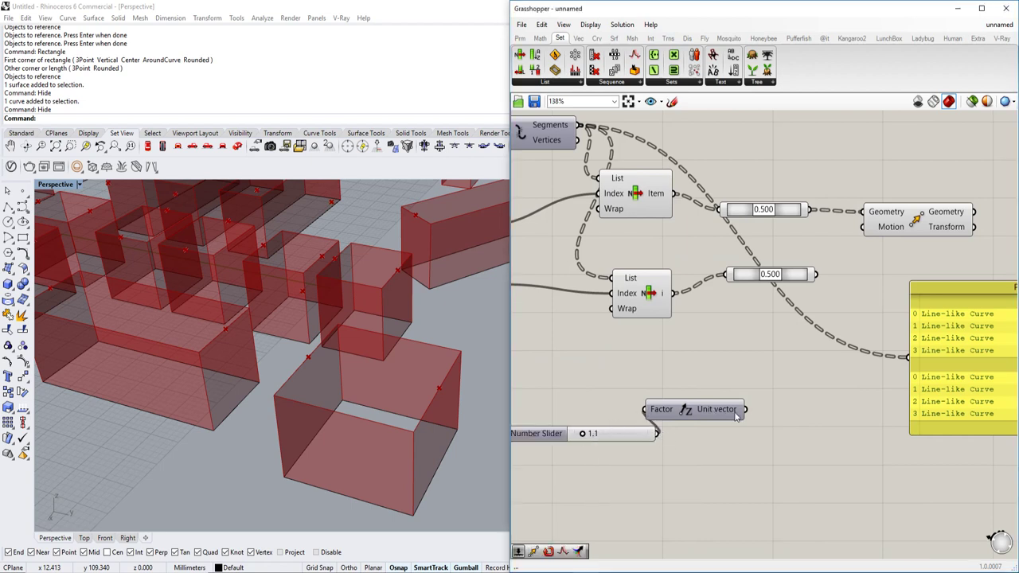
Connect the Unit Z vector output to the Motion input of the Move component.
left_click_drag(747, 410, 861, 233)
right_click_drag(876, 230, 848, 256)
left_click(867, 253)
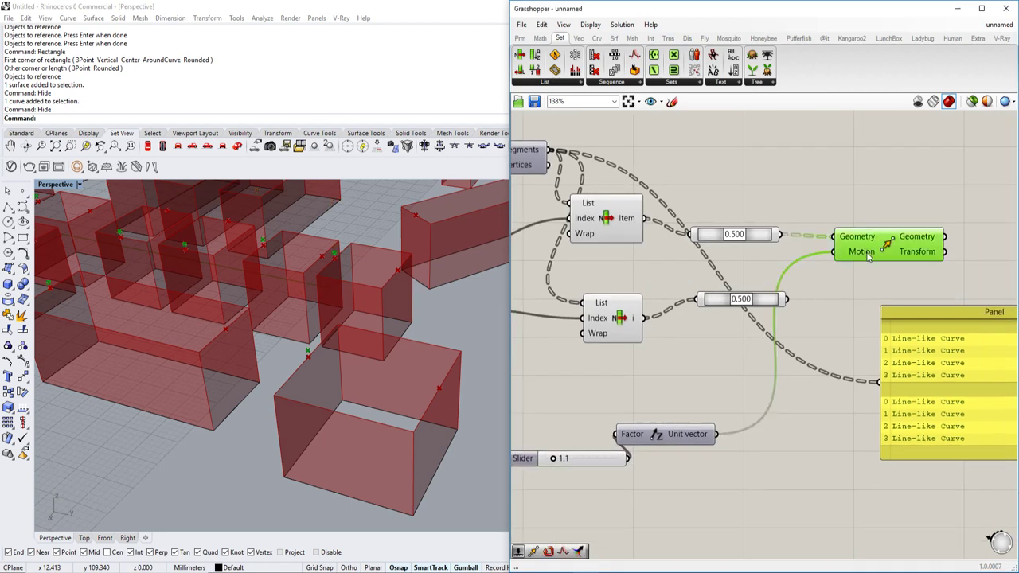
Duplicate the Move component below the original and feed the second Point On Curve output into the copy's Geometry input.
left_click_drag(867, 256, 872, 269)
right_click_drag(872, 269, 851, 238)
left_click_drag(861, 230, 876, 284, "alt")
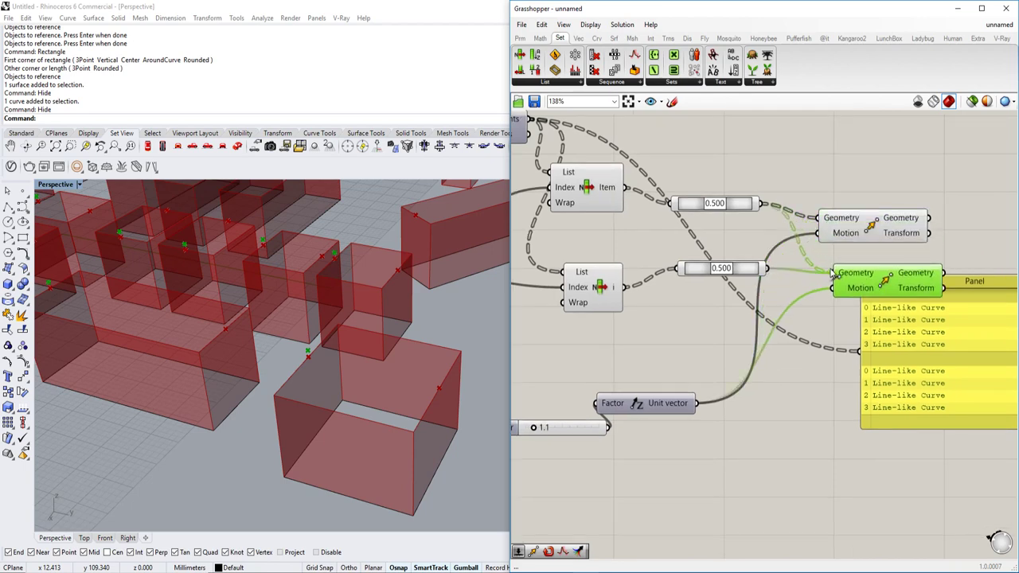
Raise the number slider driving the Unit Z factor to 4.7.
scroll(584, 433, "up", 2)
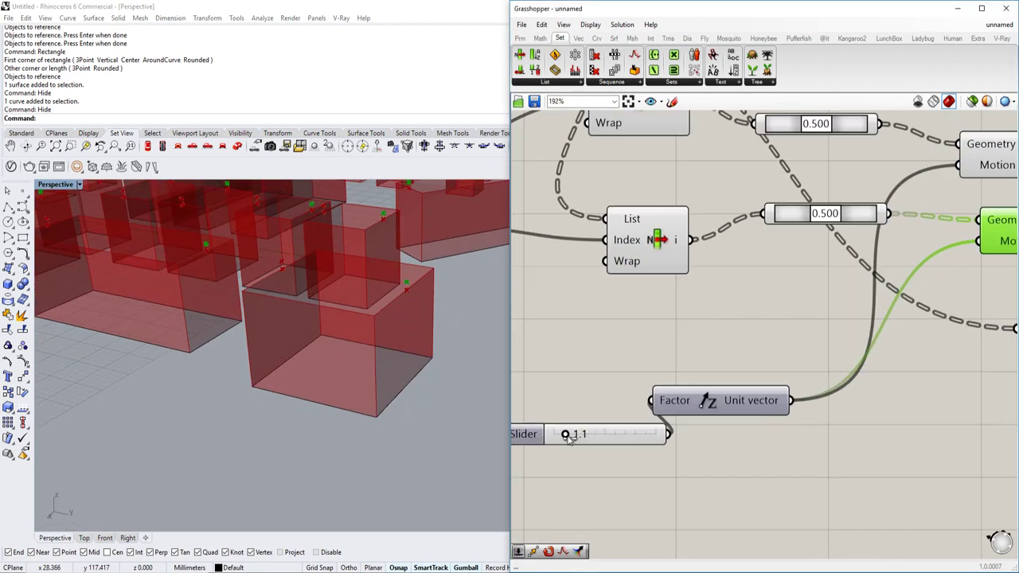
left_click_drag(567, 438, 603, 435)
right_click_drag(382, 330, 304, 339)
Move the Segments panel out of the way and add a two-point Line component beside the two Move components.
scroll(947, 307, "down", 3)
right_click_drag(947, 307, 656, 344)
left_click_drag(815, 367, 847, 450)
double_click(867, 310)
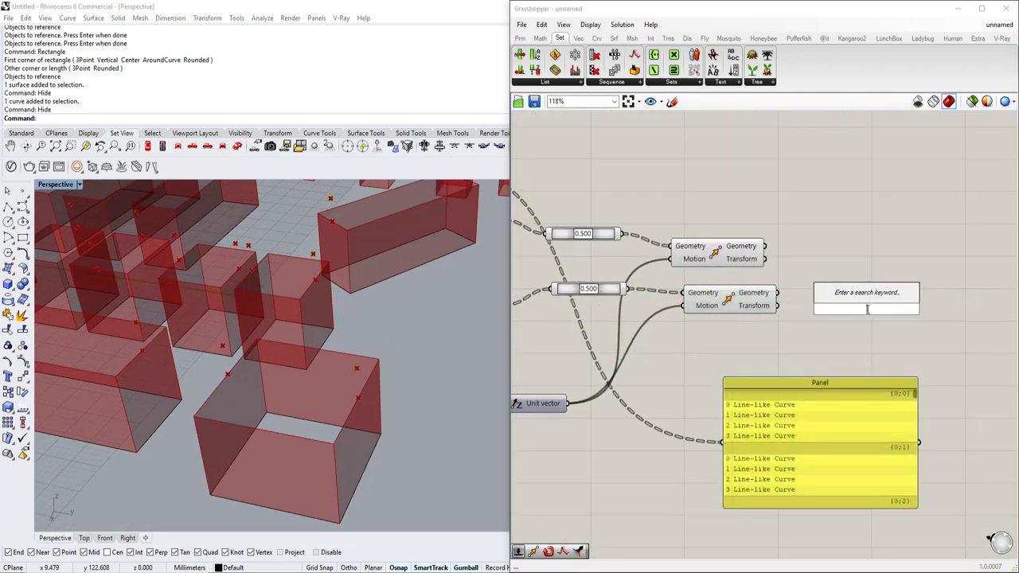
type("line")
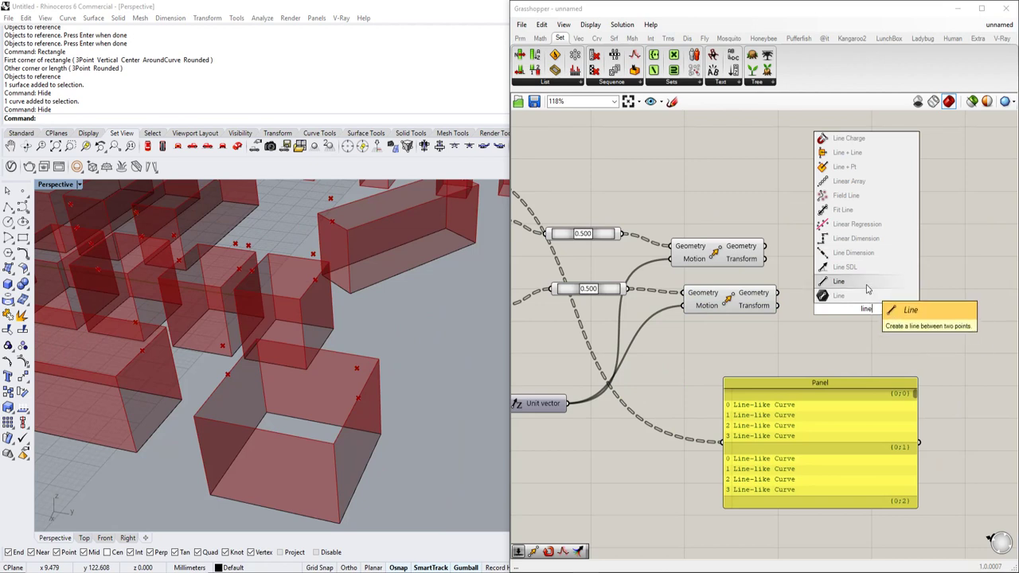
left_click(867, 289)
left_click_drag(842, 305, 846, 267)
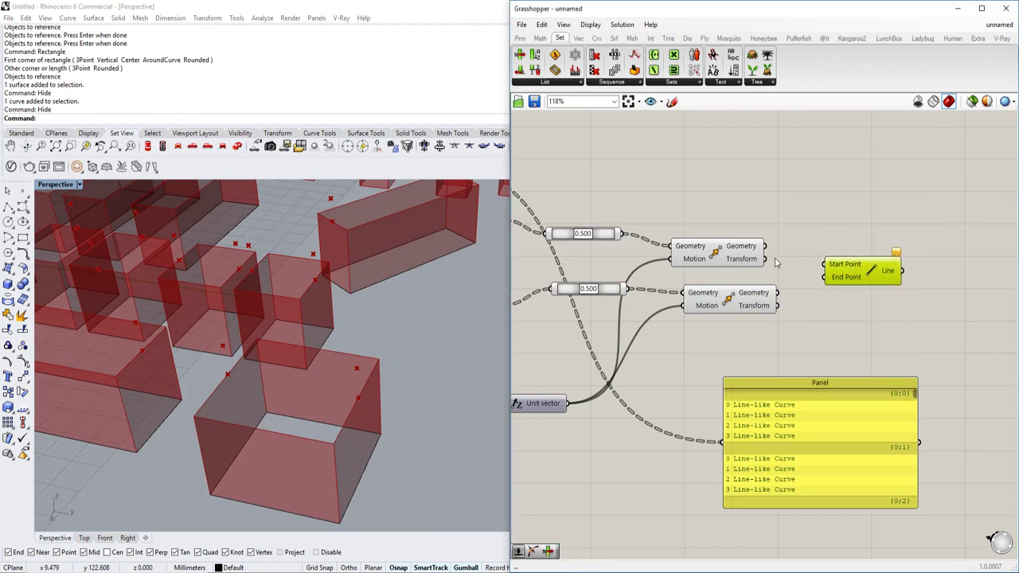
Connect the first Move's Geometry output to the Line's Start Point and the second Move's Geometry output to its End Point.
right_click_drag(779, 263, 825, 253)
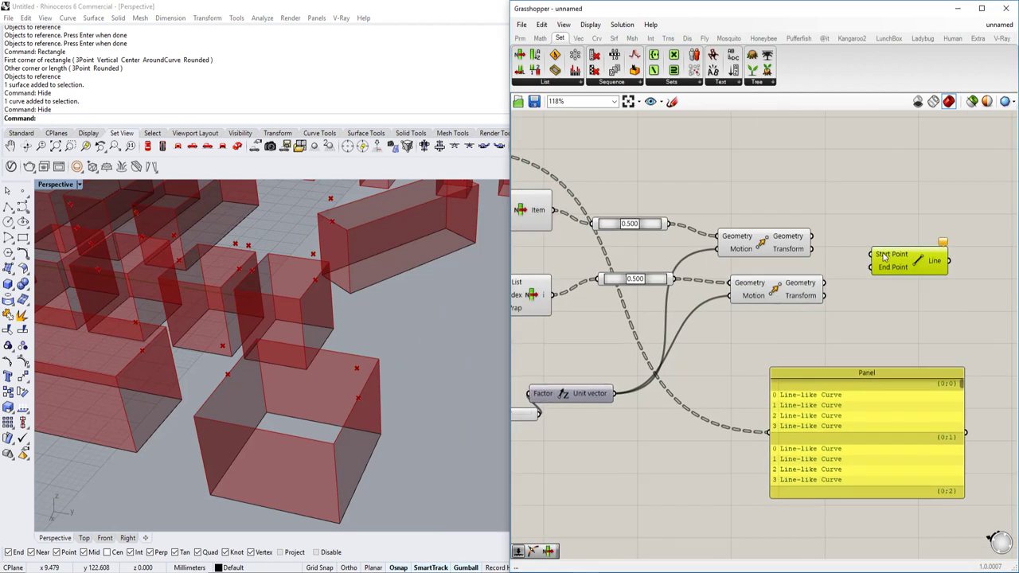
mouse_move(884, 257)
left_click_drag(814, 237, 886, 254)
left_click_drag(823, 285, 890, 270)
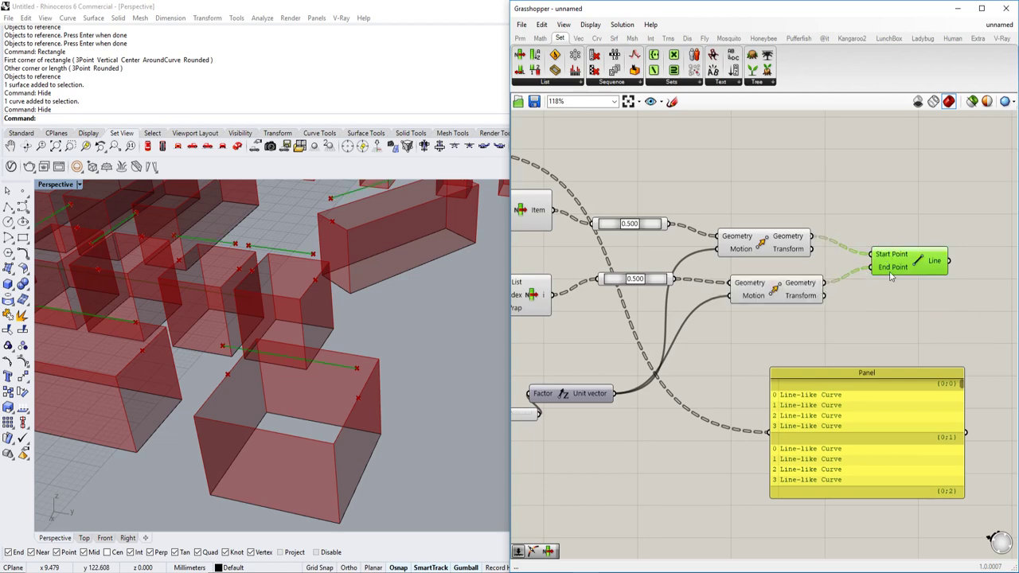
scroll(890, 274, "down", 2)
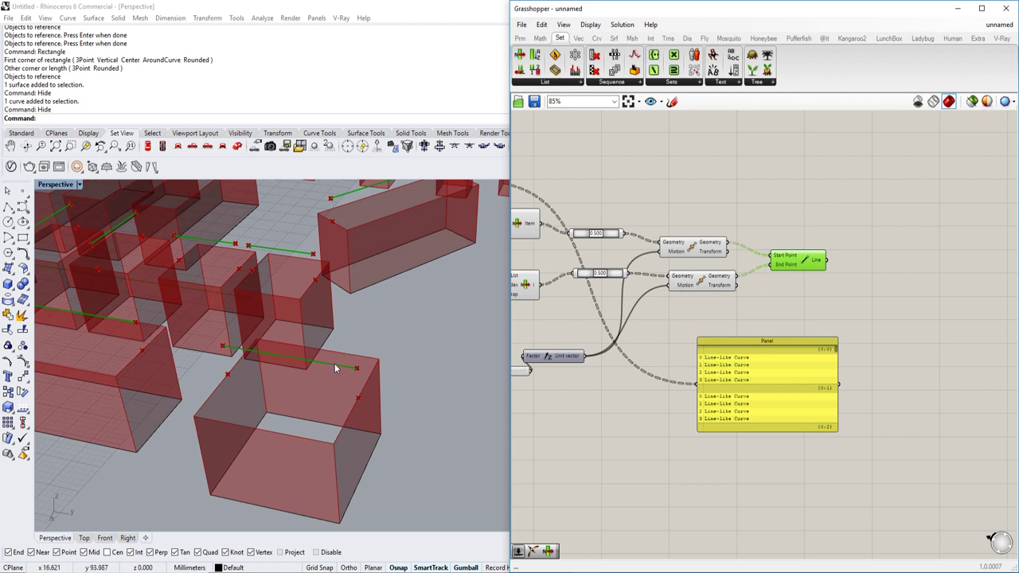
right_click_drag(356, 356, 294, 384)
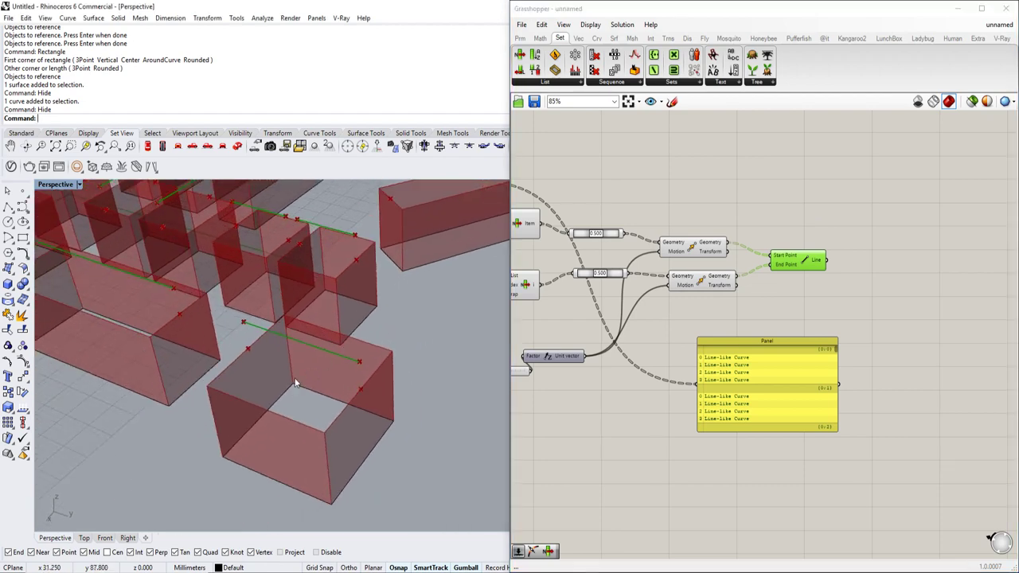
Add a Ruled Surface component beyond the Line component.
double_click(901, 251)
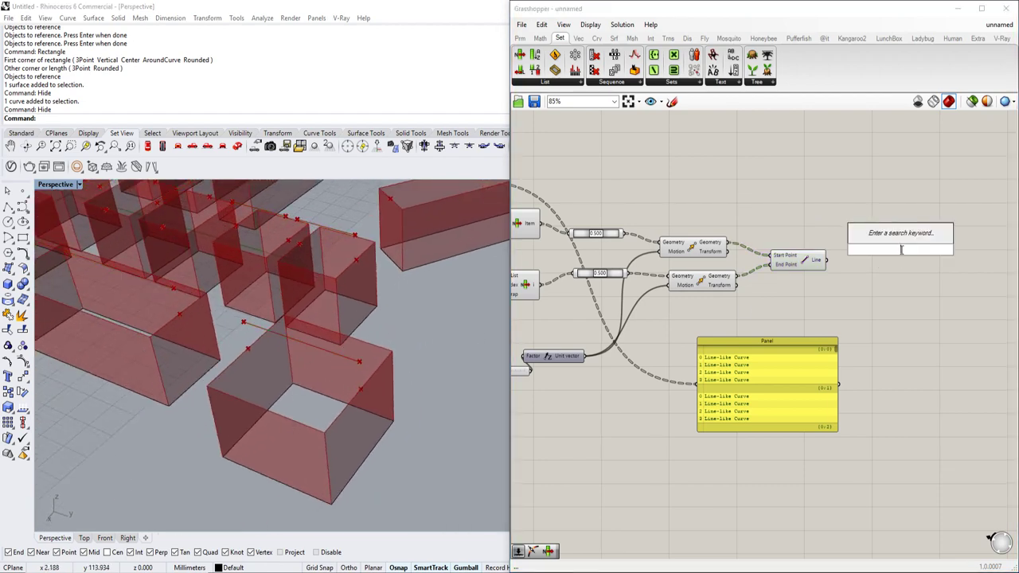
type("ruled")
key("Return")
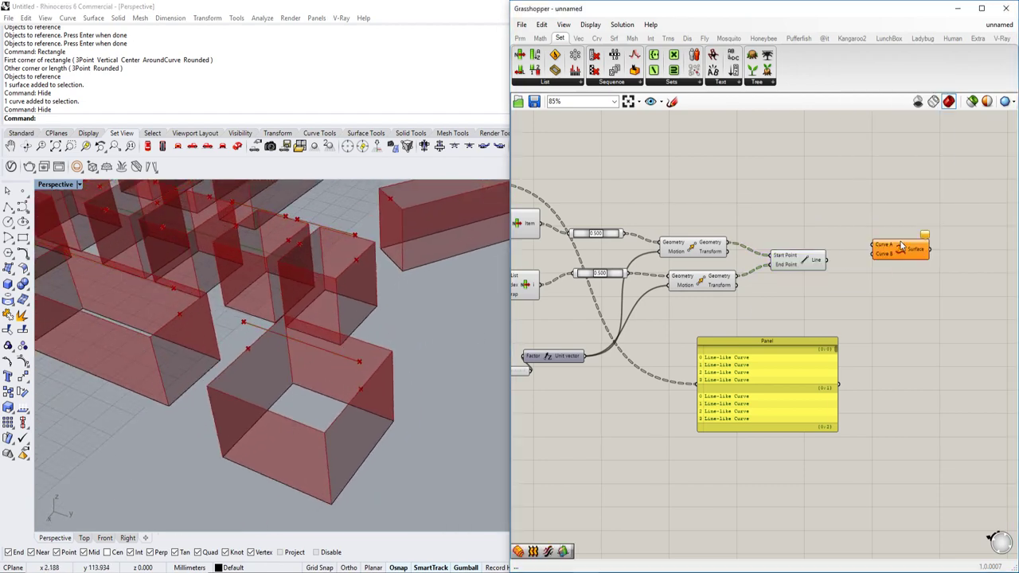
Examine which edges the Line and the second List Item produce on the houses to plan the roof surfaces.
scroll(891, 254, "up", 2)
scroll(892, 255, "down", 1)
left_click(770, 290)
scroll(770, 290, "down", 2)
right_click_drag(696, 301, 814, 305)
scroll(833, 298, "up", 3)
right_click_drag(923, 292, 884, 269)
scroll(823, 298, "down", 3)
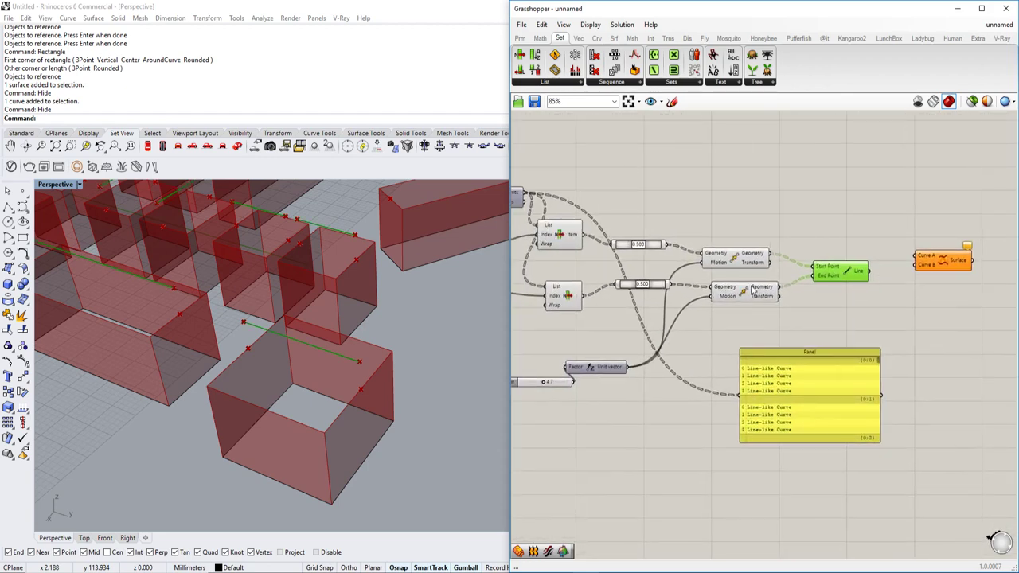
left_click(567, 294)
right_click_drag(567, 294, 687, 316)
scroll(637, 303, "down", 1)
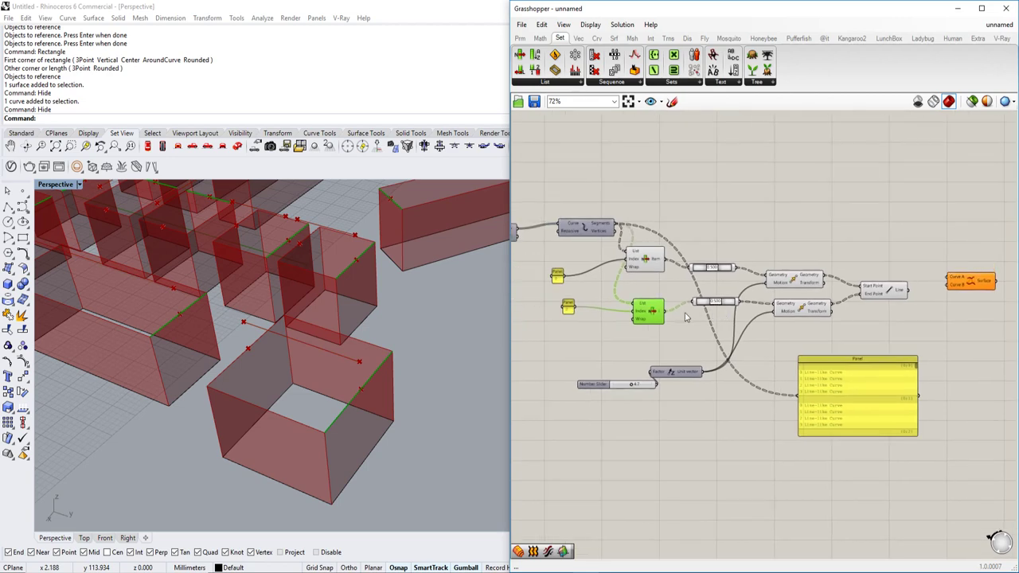
scroll(687, 317, "up", 2)
scroll(686, 317, "down", 1)
scroll(687, 342, "down", 1)
scroll(687, 342, "up", 1)
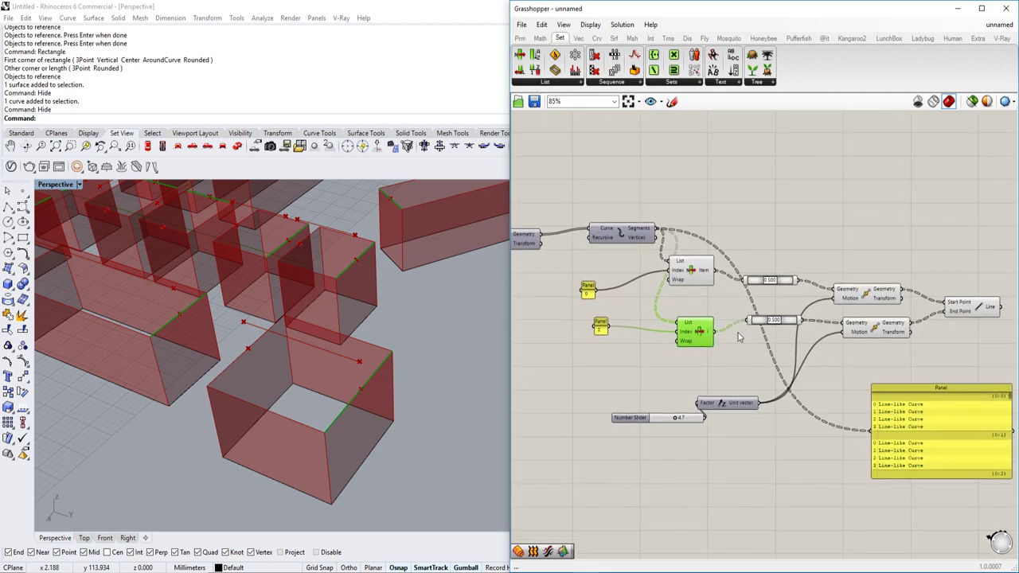
right_click_drag(746, 334, 693, 350)
right_click_drag(813, 344, 743, 338)
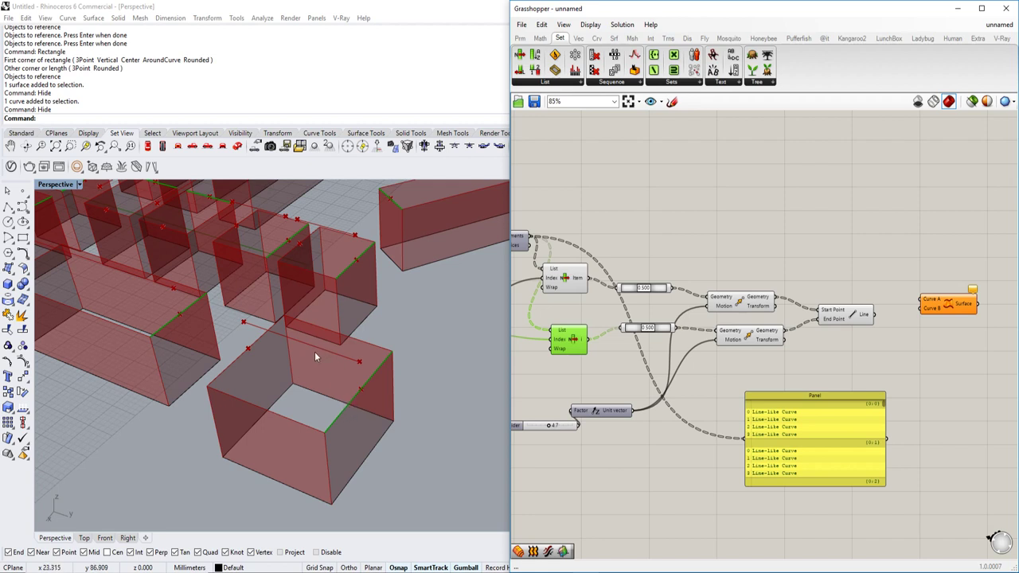
double_click(796, 237)
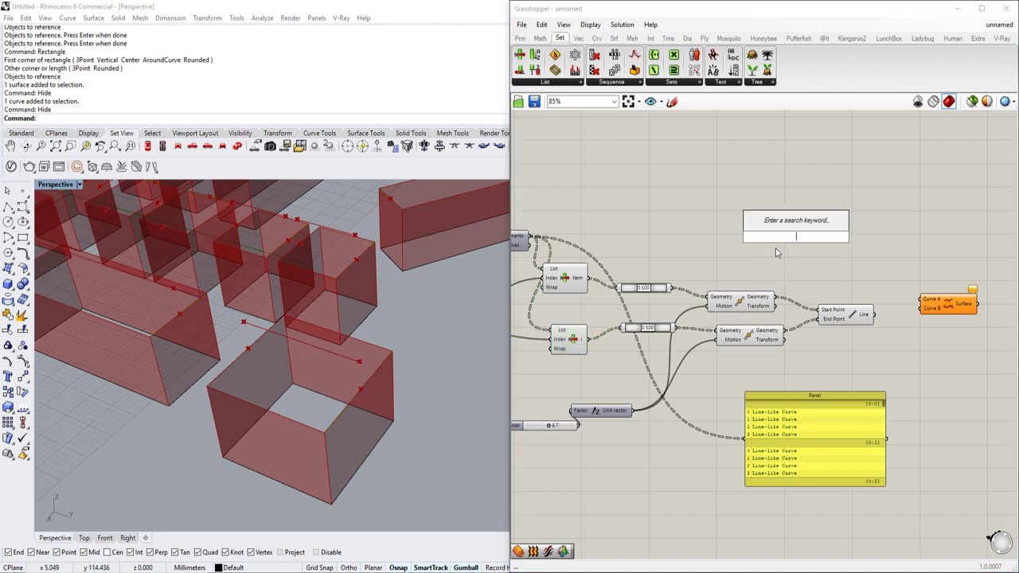
left_click(772, 255)
right_click_drag(741, 257, 839, 251)
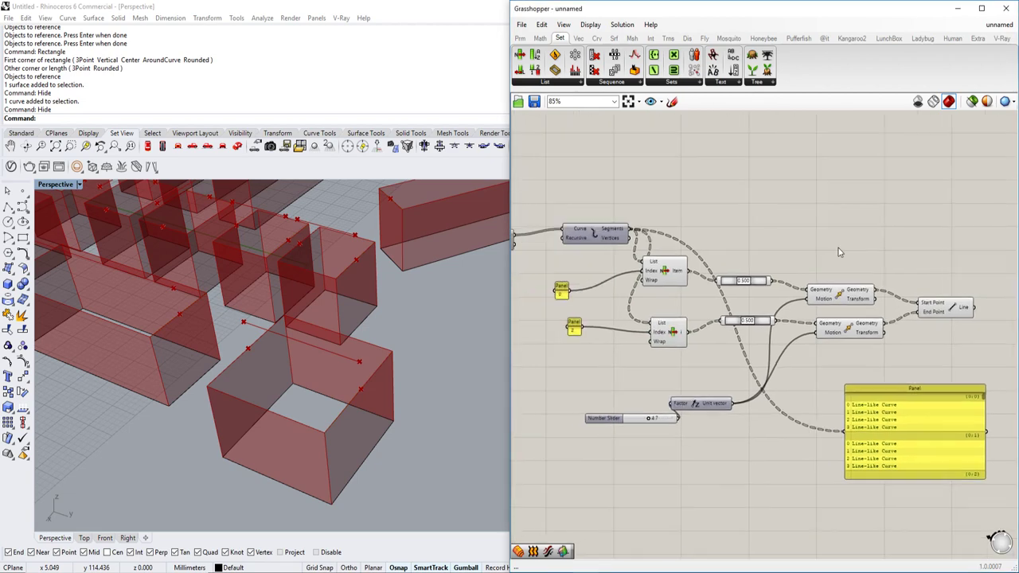
Duplicate the two List Item components together and place the copies above the originals, keeping their Segments inputs.
right_click_drag(726, 289, 696, 285)
mouse_move(659, 364)
left_mouse_down()
mouse_move(618, 277)
mouse_move(632, 270)
left_mouse_up()
scroll(632, 271, "down", 2)
scroll(685, 311, "up", 3)
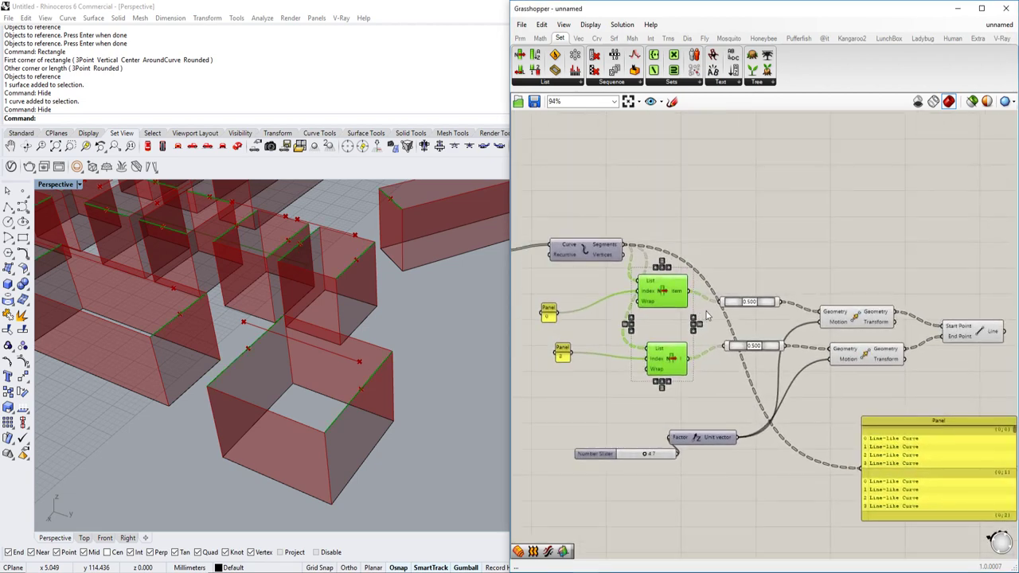
scroll(681, 304, "down", 3)
left_click_drag(679, 304, 741, 207)
scroll(739, 207, "up", 3)
right_click_drag(621, 239, 667, 265)
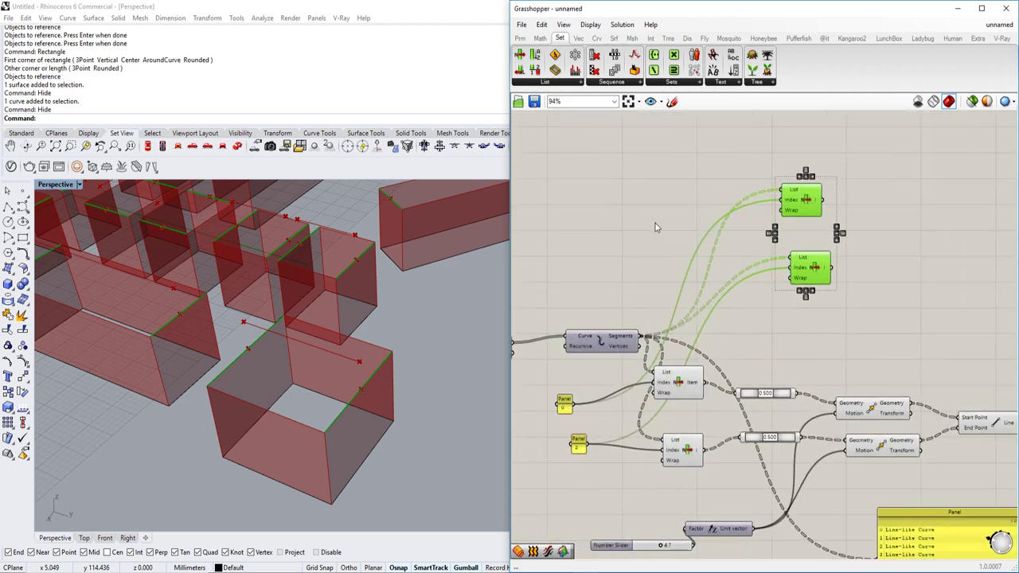
Add a panel containing 1 and connect it to the Index input of the upper duplicated List Item.
left_click(669, 220)
double_click(669, 221)
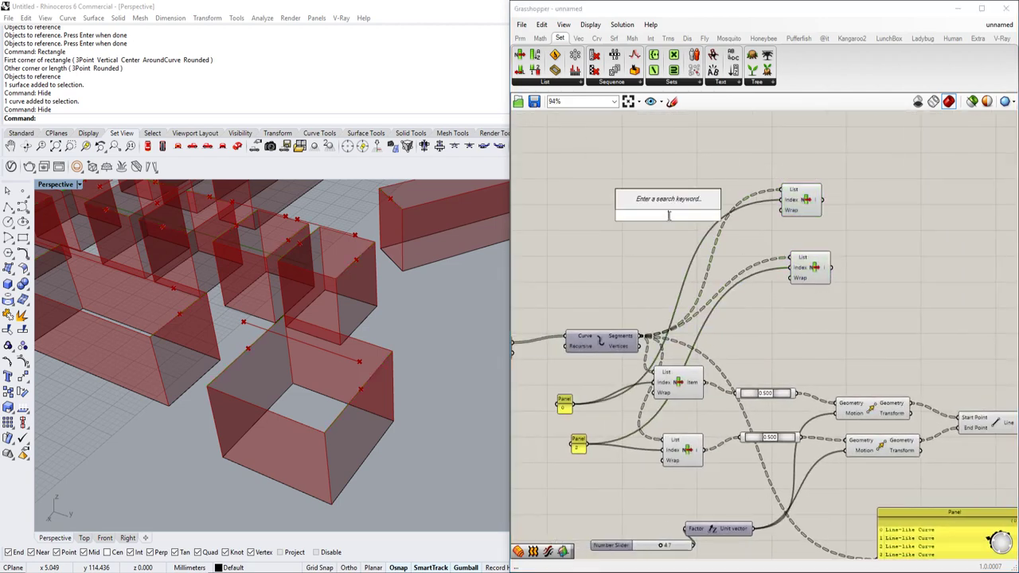
type("//")
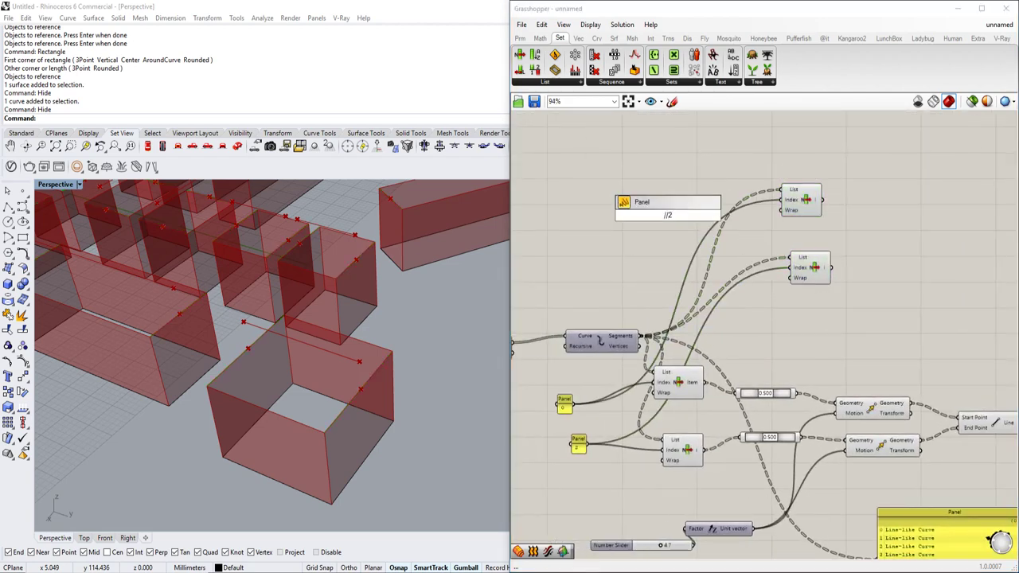
type("1")
key("Return")
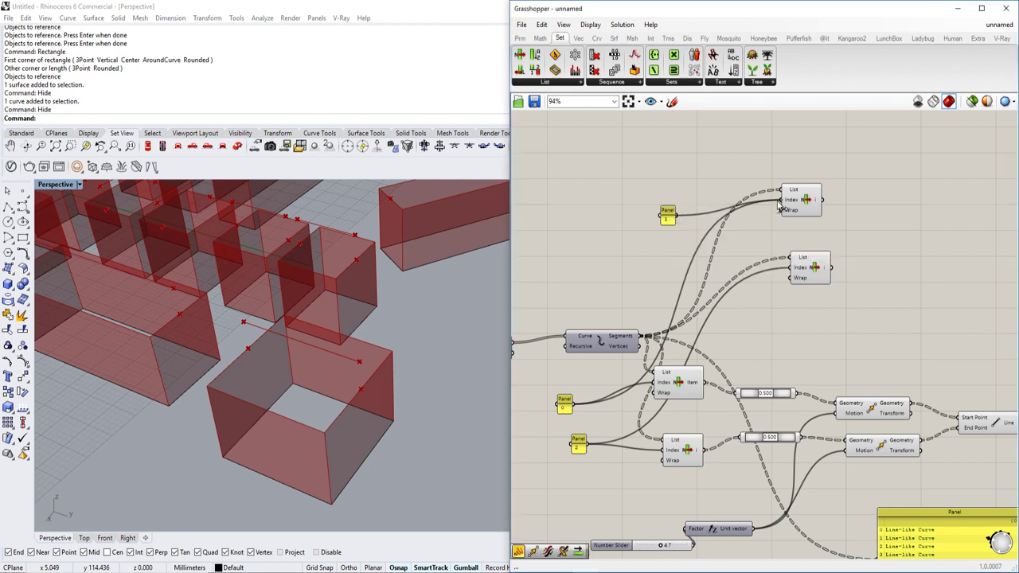
Add a panel containing 3 and connect it to the Index input of the lower duplicated List Item.
double_click(655, 262)
type("//")
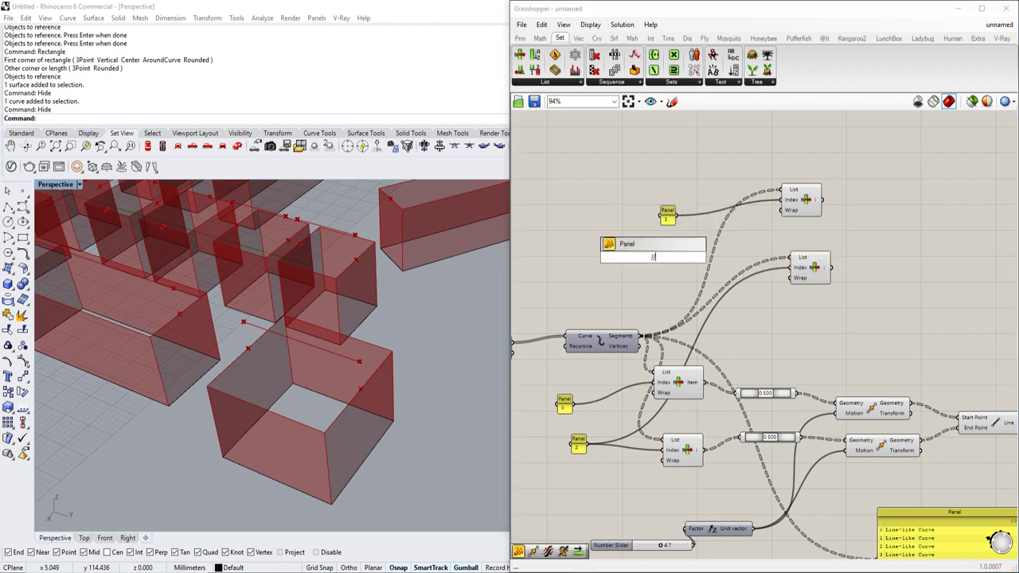
type("3")
key("Return")
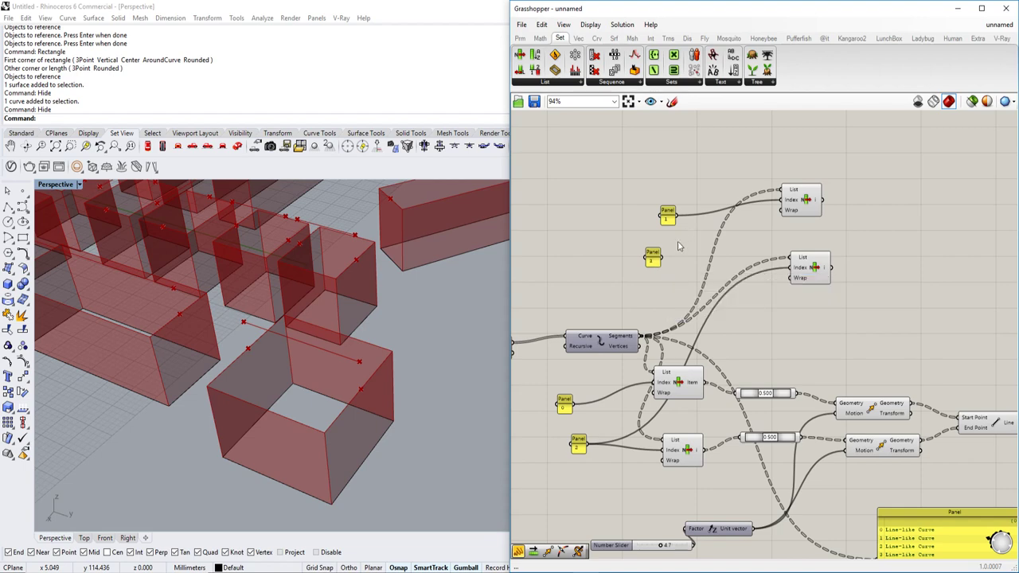
left_click_drag(664, 262, 790, 271)
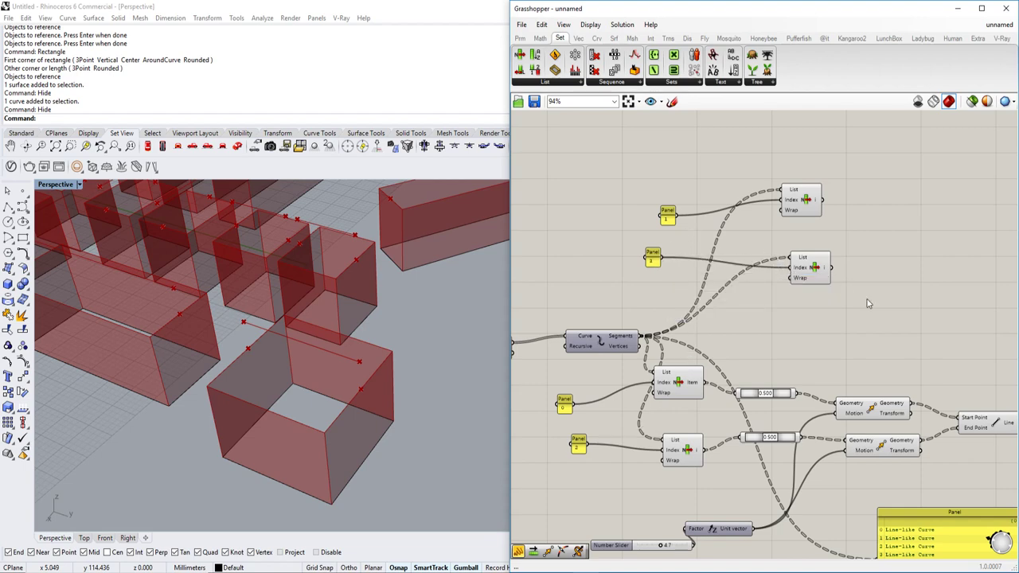
Move the Ruled Surface component higher on the canvas and bring the two duplicated List Items close to it.
right_click_drag(925, 297, 780, 224)
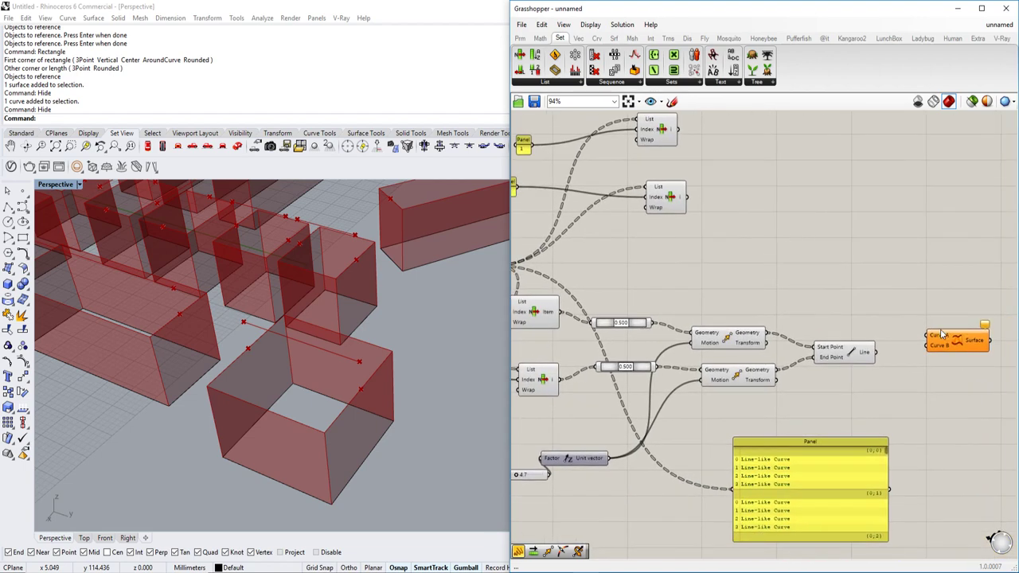
left_click_drag(944, 346, 917, 274)
right_click_drag(908, 263, 897, 313)
left_click_drag(692, 283, 605, 154)
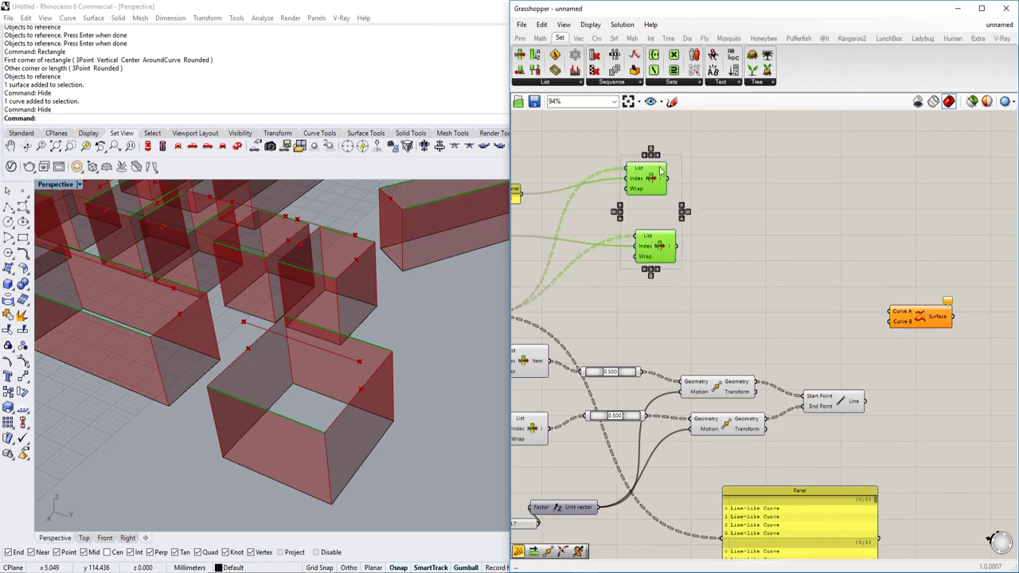
left_click_drag(648, 185, 829, 281)
Place the Ruled Surface component beside the upper duplicated List Item and select that List Item to highlight its edges.
right_click_drag(905, 273, 846, 225)
left_click(874, 274)
left_click_drag(873, 277, 879, 257)
scroll(884, 273, "up", 1)
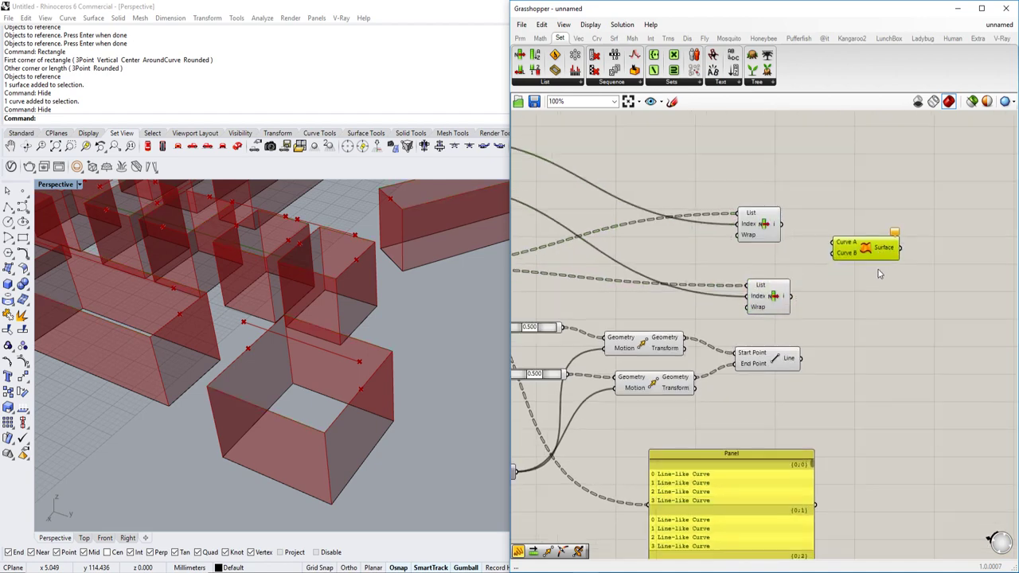
right_click_drag(881, 273, 859, 270)
left_click_drag(850, 254, 869, 221)
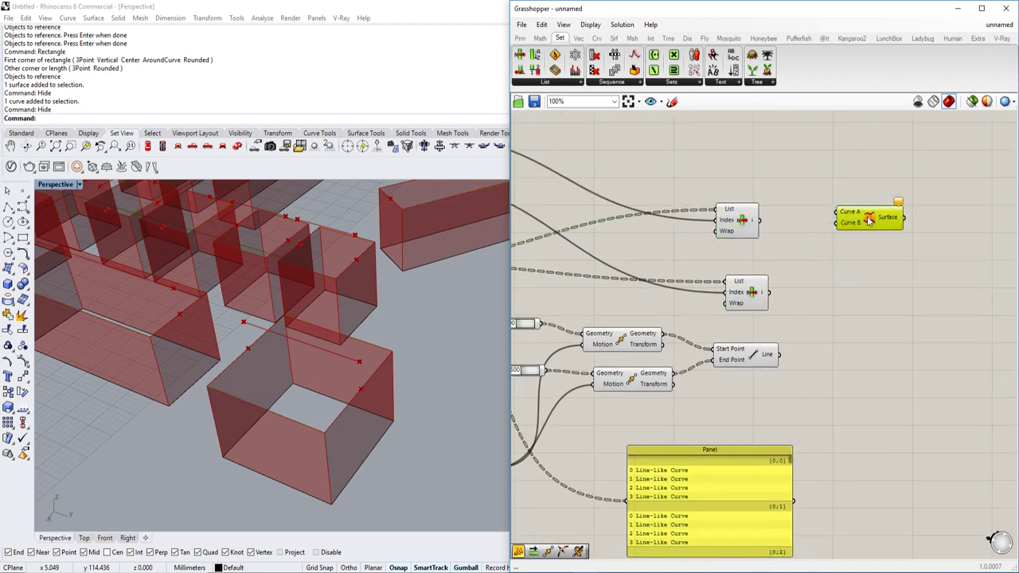
left_click(749, 226)
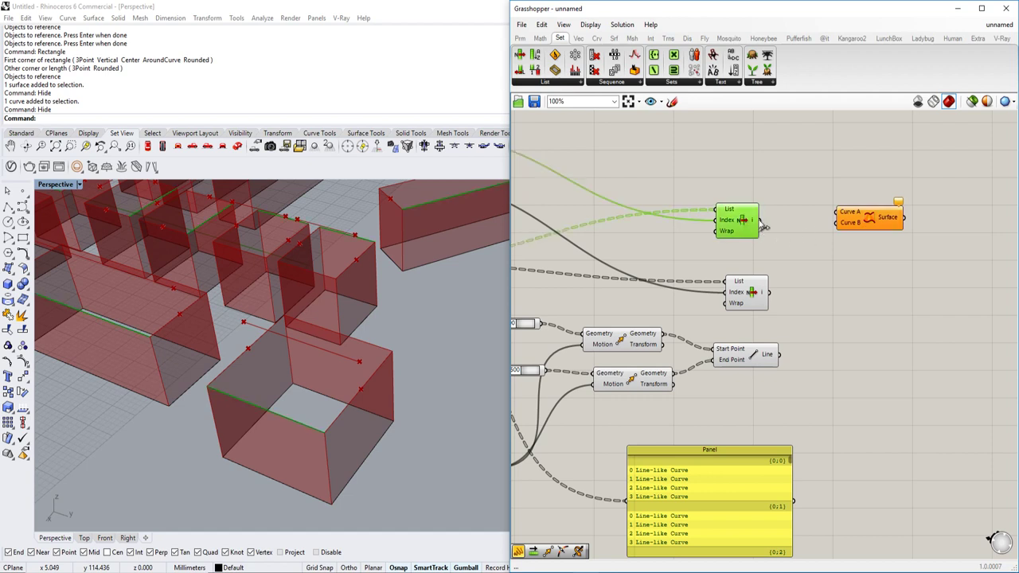
Connect the upper duplicated List Item and the Line to the Ruled Surface, and duplicate it for the lower List Item with the same Line.
left_click_drag(760, 224, 778, 354)
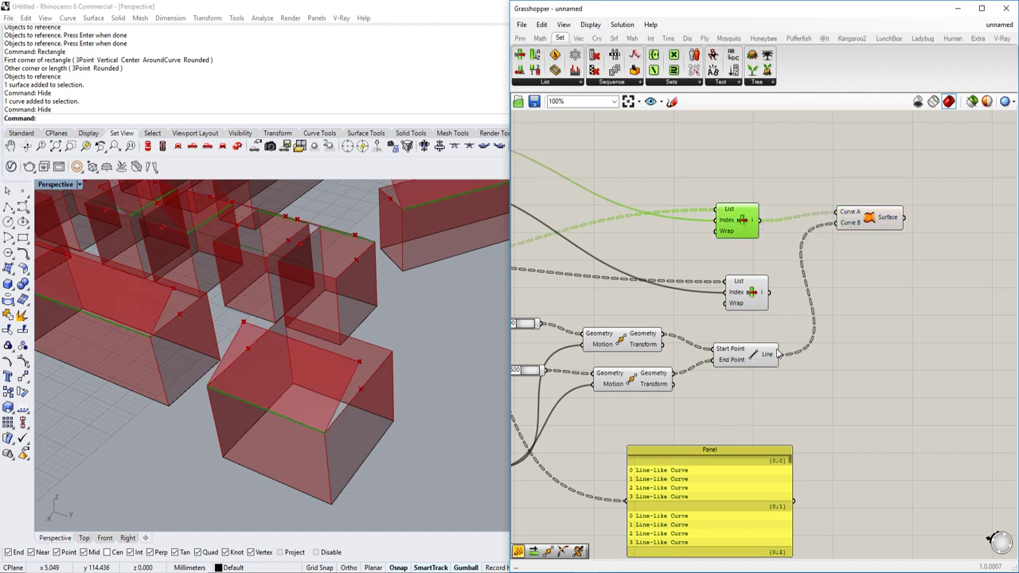
left_click(868, 217)
left_click_drag(867, 216, 879, 354, "alt")
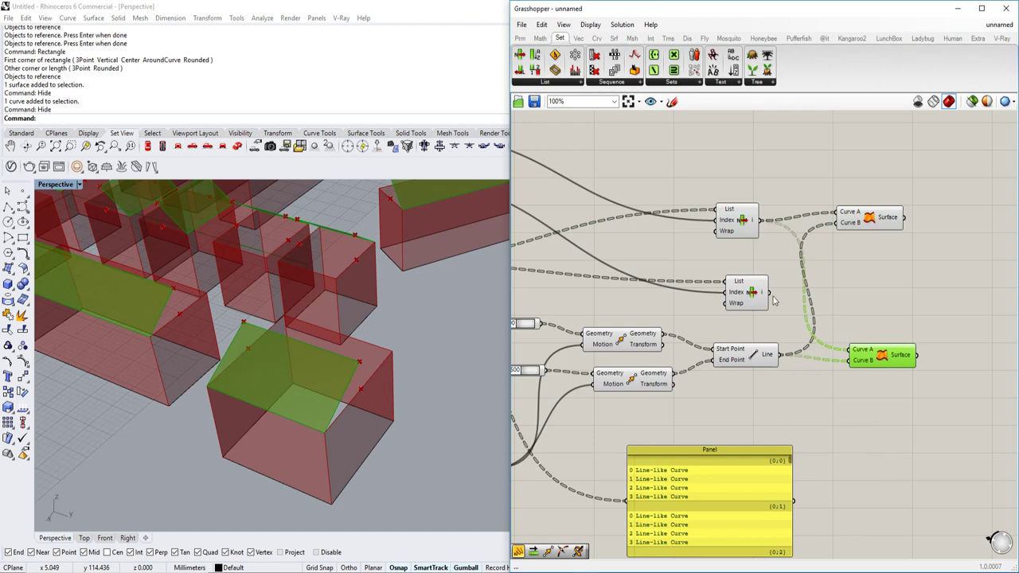
left_click_drag(770, 293, 892, 336)
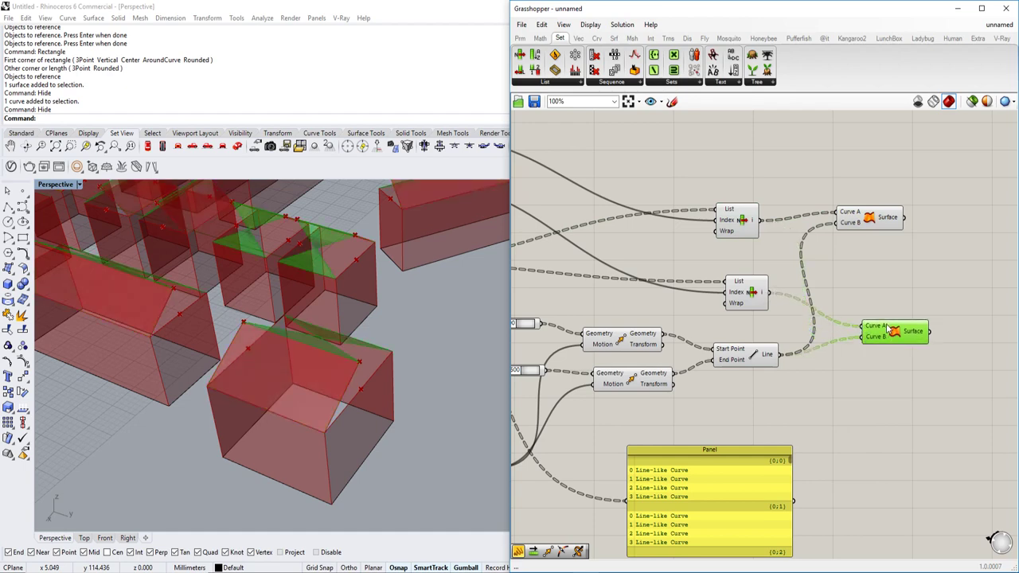
Move the duplicated Ruled Surface farther away from the lower duplicated List Item.
scroll(294, 325, "down", 9)
scroll(322, 326, "up", 7)
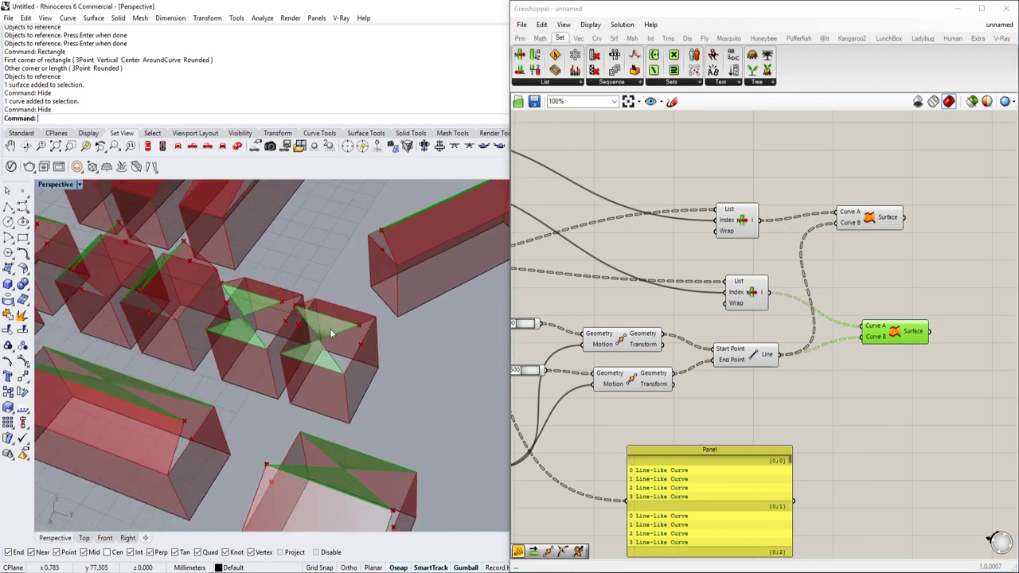
scroll(334, 332, "down", 6)
right_click_drag(334, 332, 304, 327)
scroll(331, 323, "up", 5)
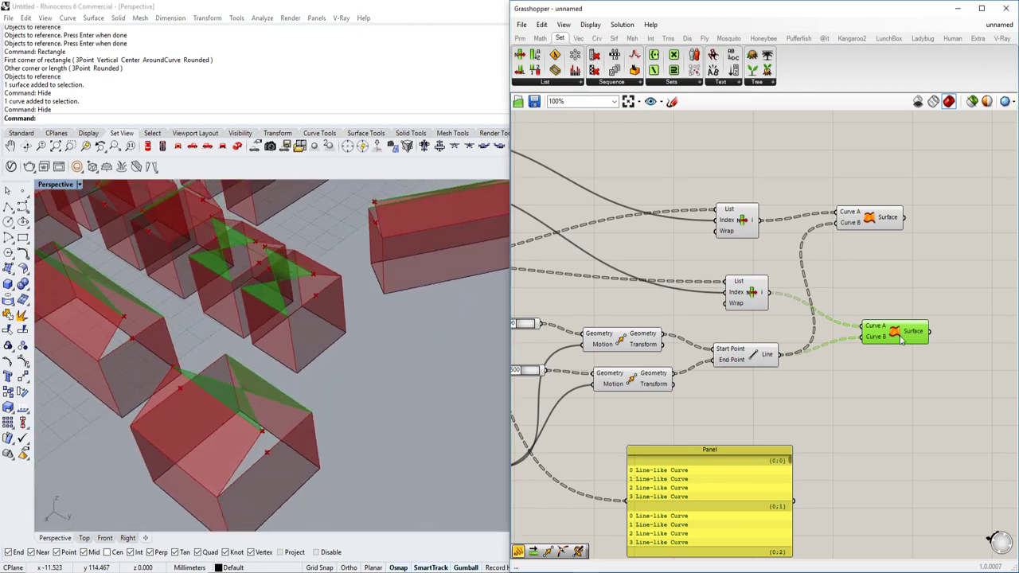
left_click_drag(898, 341, 939, 350)
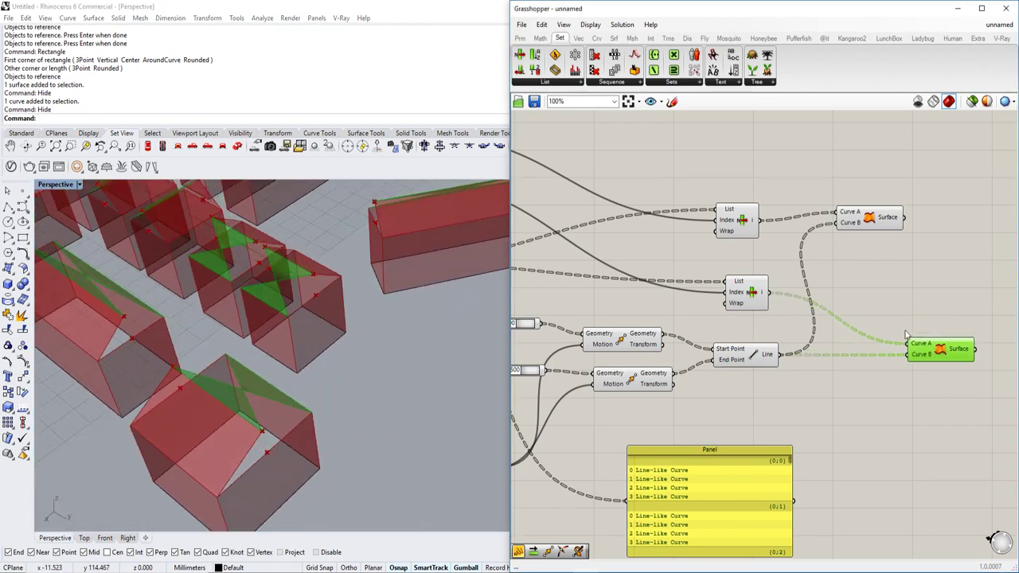
Insert a Flip Curve component between the lower duplicated List Item and Curve A of the second Ruled Surface.
scroll(892, 296, "down", 3)
scroll(899, 287, "up", 3)
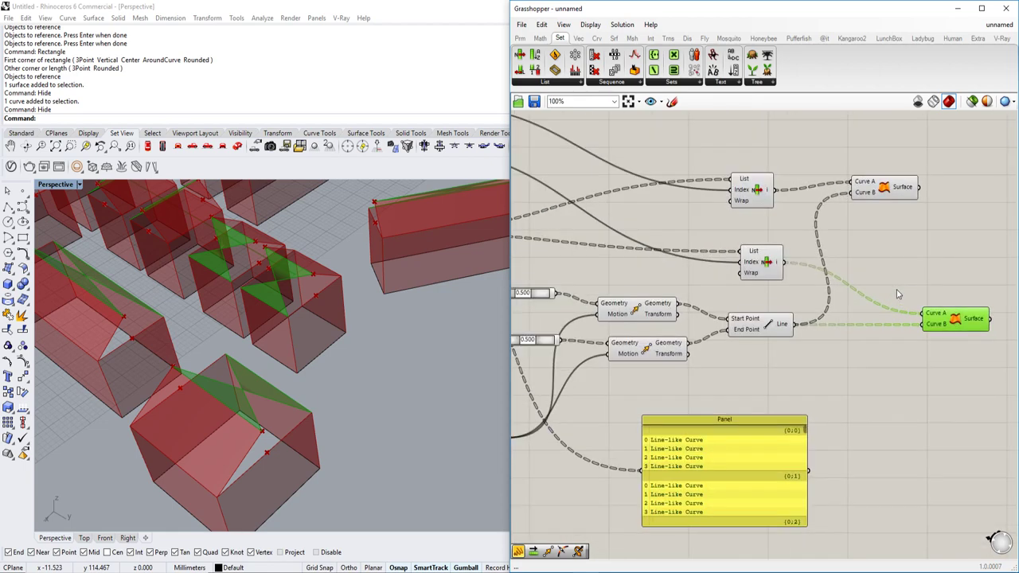
scroll(894, 292, "down", 4)
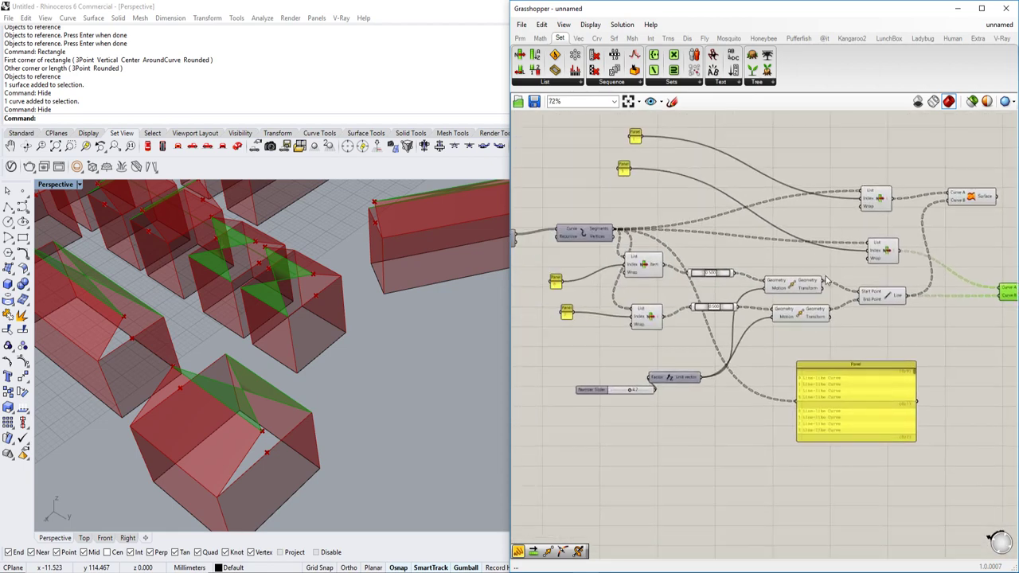
scroll(830, 280, "up", 4)
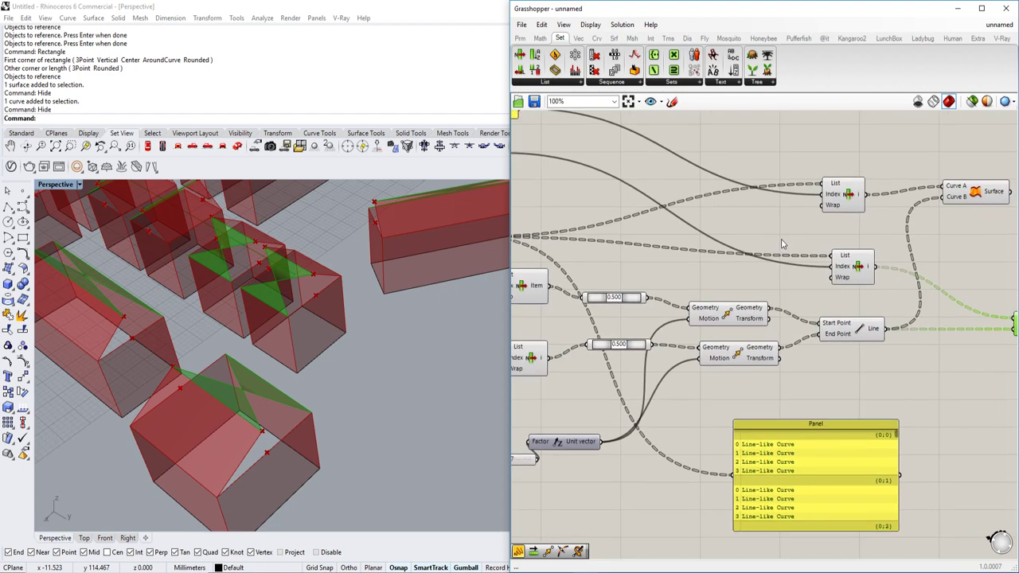
double_click(782, 244)
right_click_drag(955, 249, 862, 255)
double_click(871, 258)
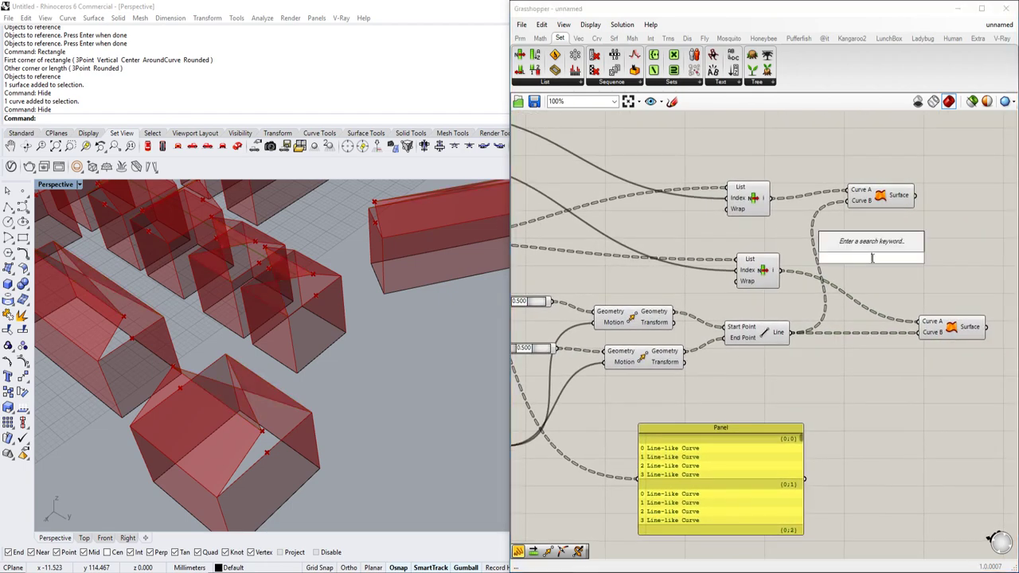
type("flip")
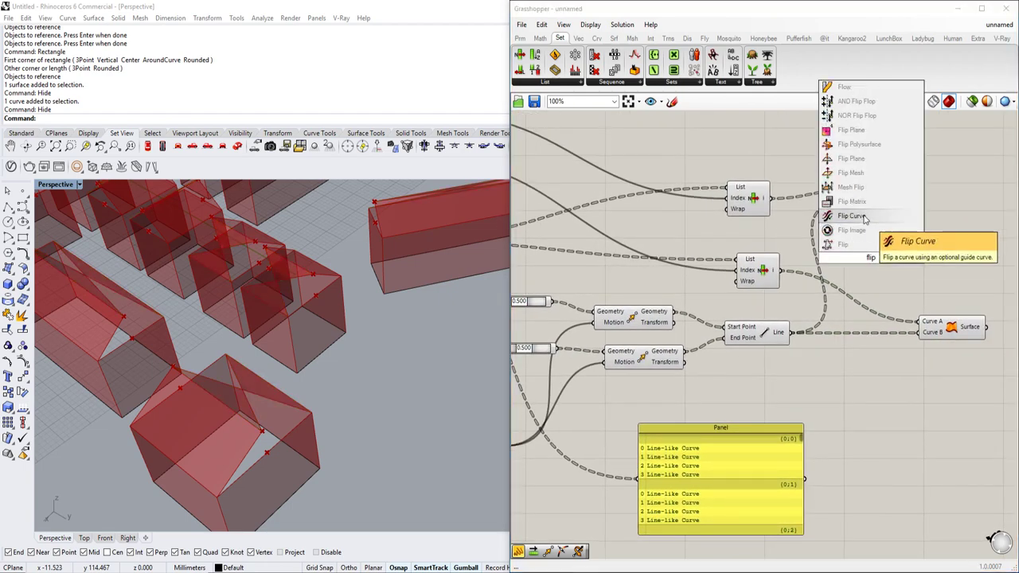
left_click(850, 215)
left_click_drag(773, 270, 920, 322)
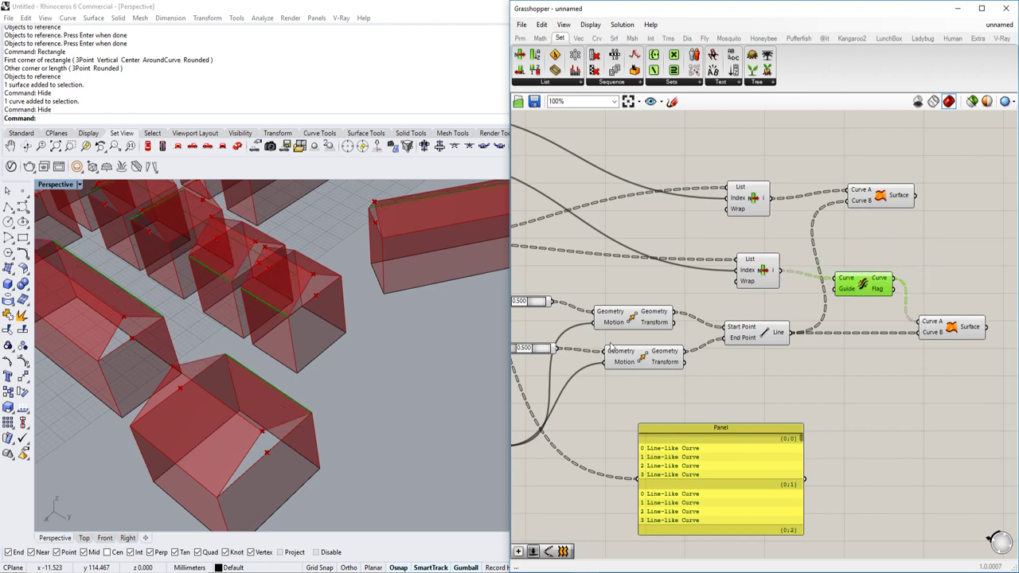
Select a house footprint curve in the Rhino viewport and flip its direction twice.
scroll(357, 348, "down", 3)
mouse_move(357, 349)
right_mouse_down()
mouse_move(363, 342)
mouse_move(344, 328)
mouse_move(340, 339)
right_mouse_up()
left_click(226, 405)
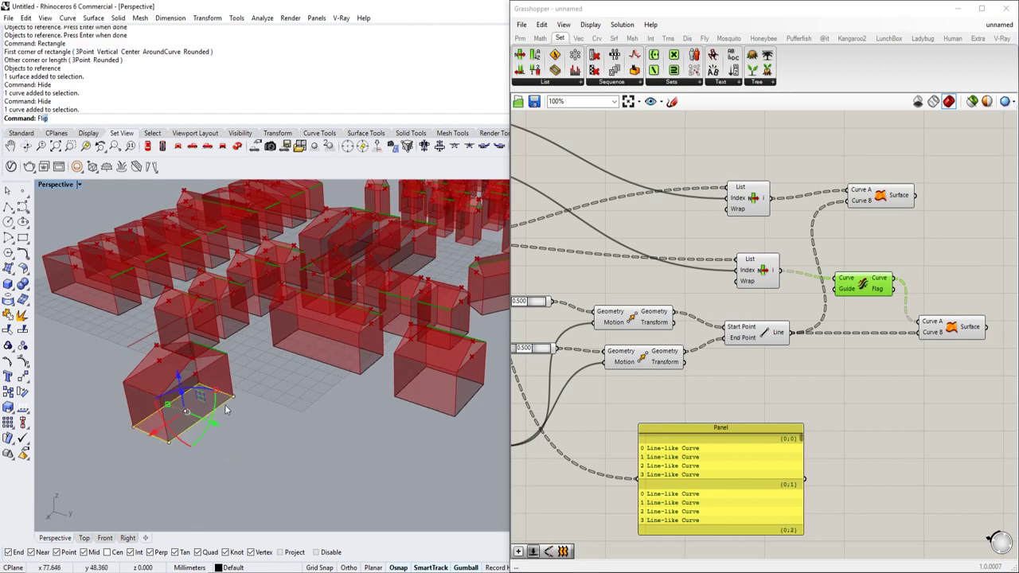
key("Return")
key("Return")
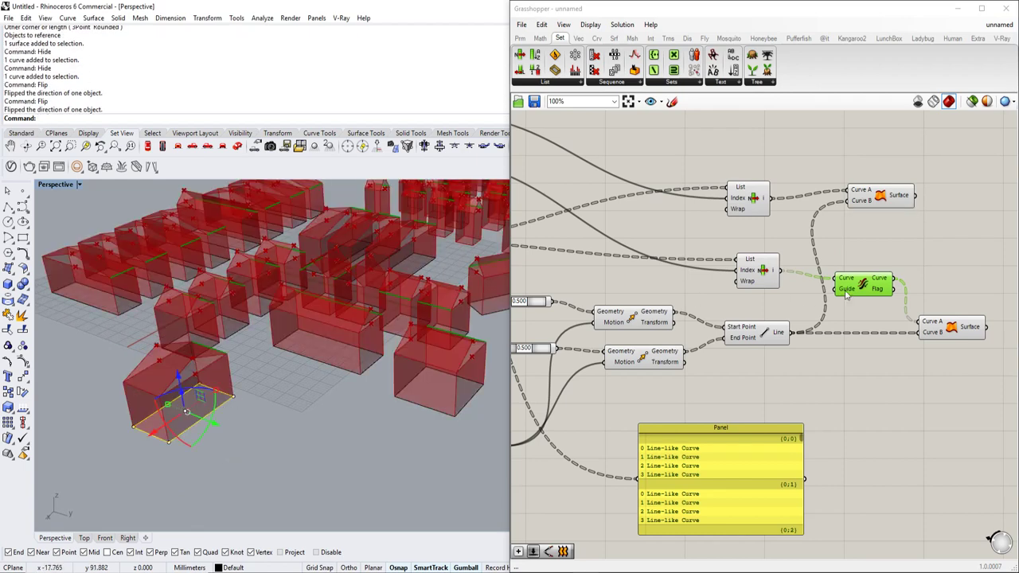
Turn off the preview of the intermediate List Item, 0.500 parameter, Move and Line components together.
right_click_drag(718, 353, 539, 313)
right_click_drag(414, 344, 307, 360)
scroll(350, 356, "up", 4)
right_click_drag(708, 327, 860, 364)
scroll(856, 362, "down", 2)
left_click(836, 177)
left_click_drag(836, 180, 535, 390)
middle_click(578, 369)
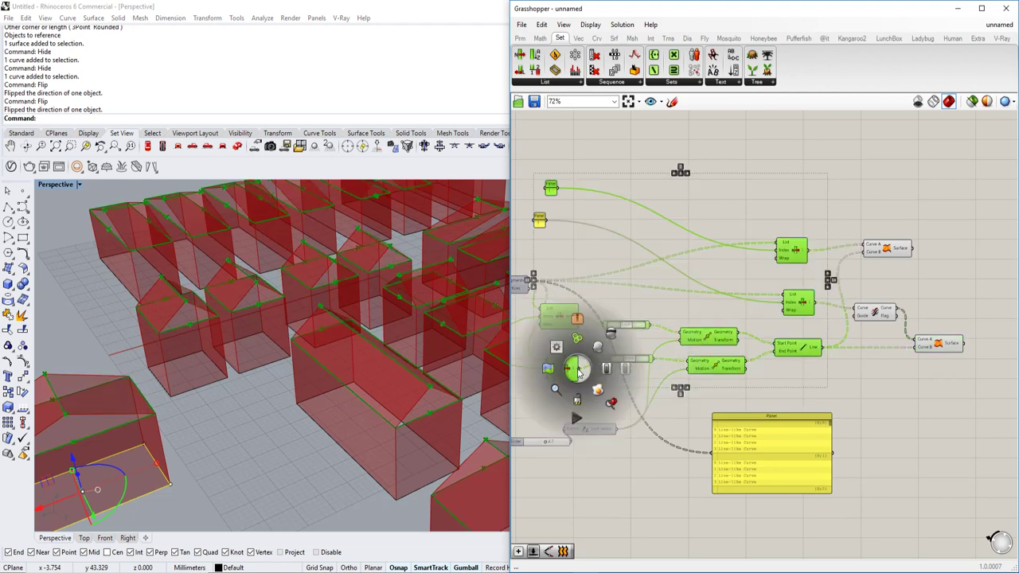
left_click(612, 333)
Turn the preview of the two 0.500 curve-point components on and off again.
scroll(842, 317, "up", 4)
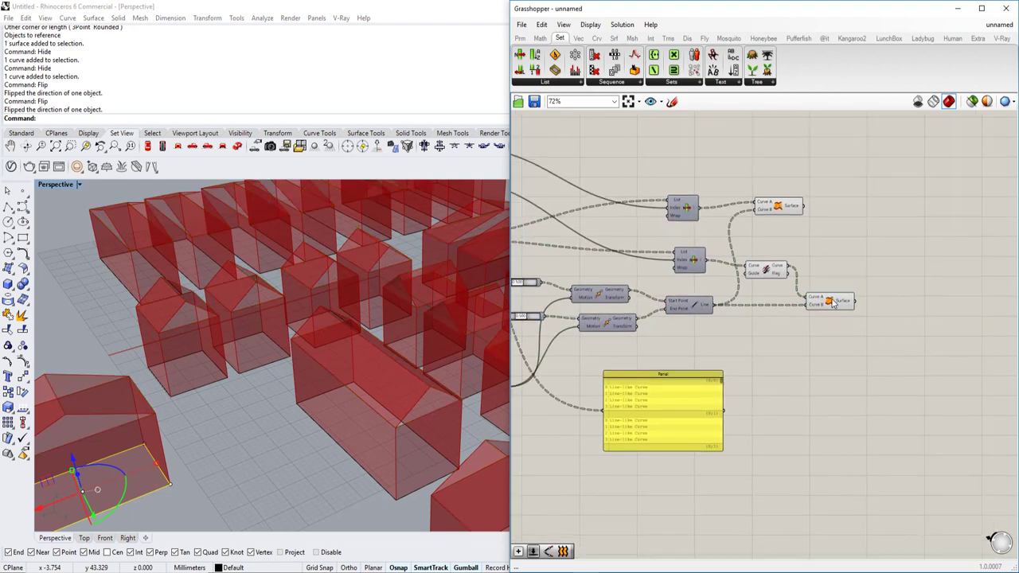
scroll(841, 317, "down", 2)
left_click(721, 297)
scroll(727, 313, "up", 1)
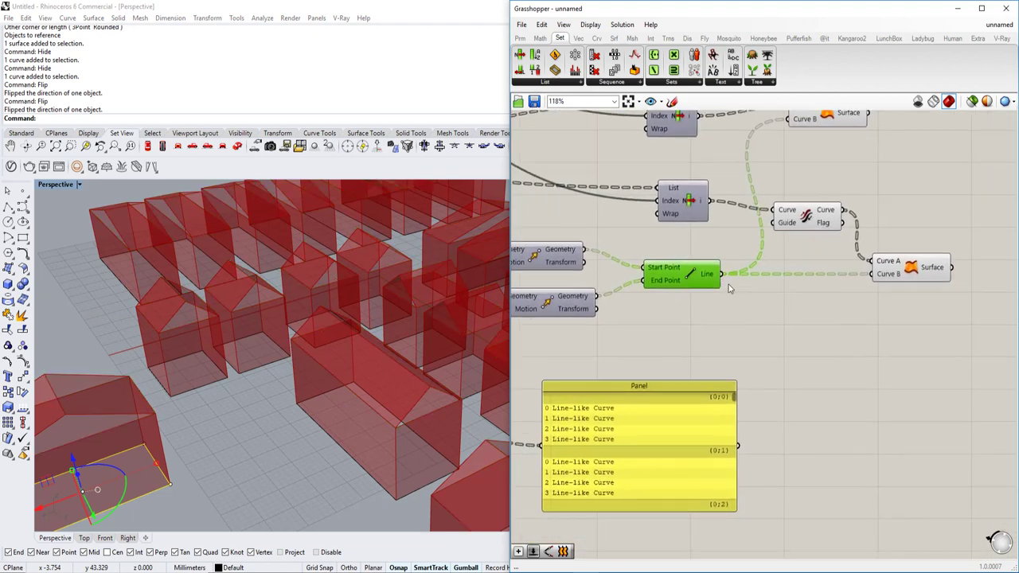
right_click(763, 276)
right_click_drag(720, 241, 778, 284)
scroll(768, 291, "down", 1)
right_click_drag(640, 344, 755, 299)
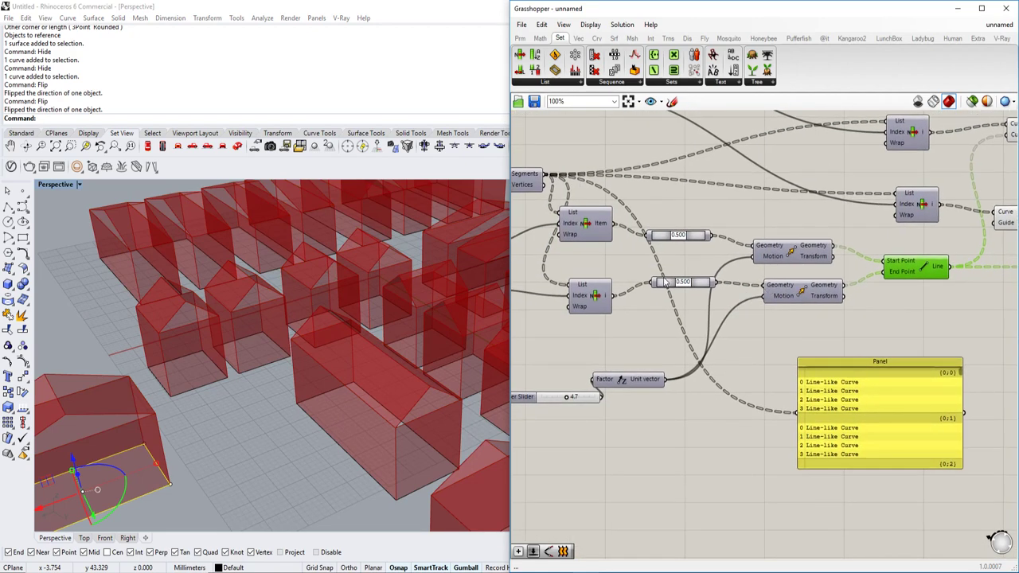
scroll(704, 283, "up", 2)
left_click_drag(710, 197, 675, 286)
middle_click(693, 215)
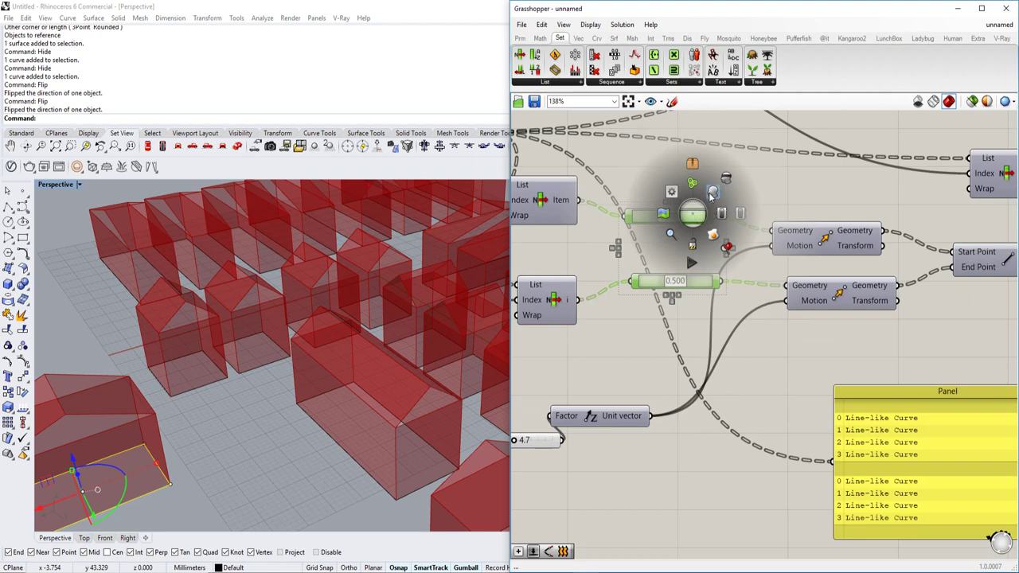
left_click(711, 195)
middle_click(709, 214)
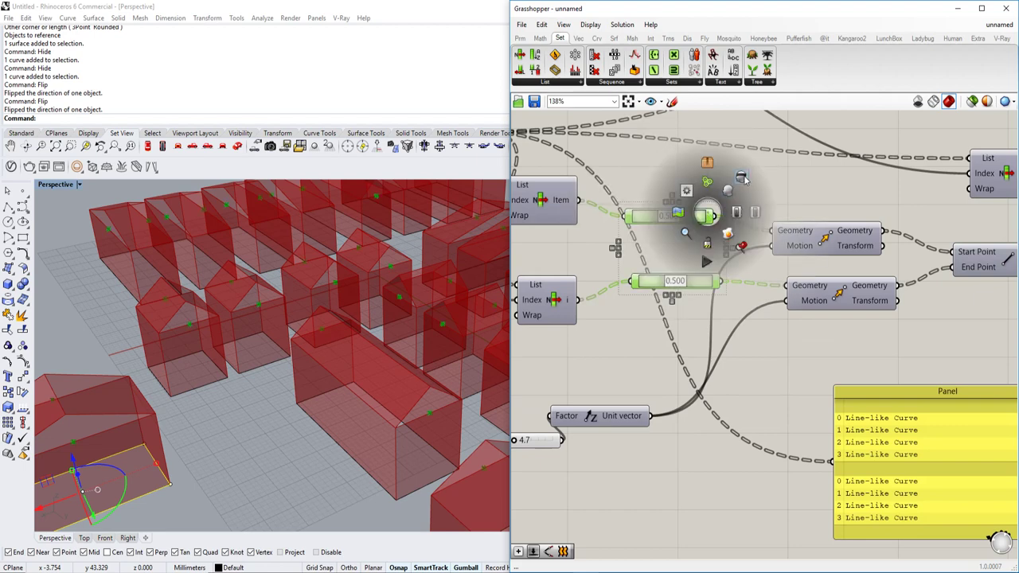
Turn on the preview of the two Move components that raise the ridge points.
left_click_drag(853, 182, 800, 288)
middle_click(825, 241)
left_click(847, 222)
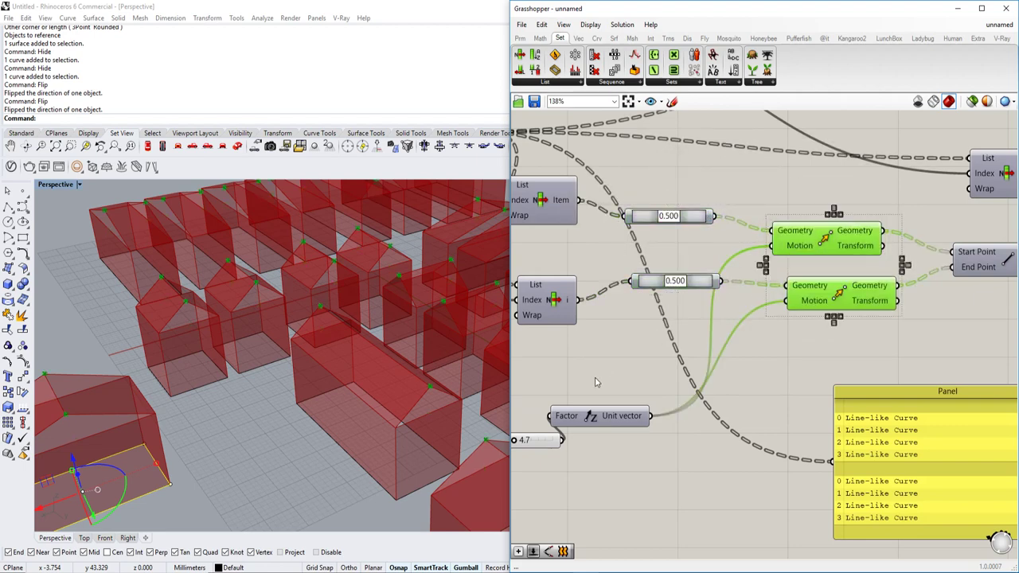
Move the curve list panel out of the way and add an Extrude Point component below the Line component.
right_click_drag(947, 418, 851, 394)
left_click_drag(851, 393, 830, 464)
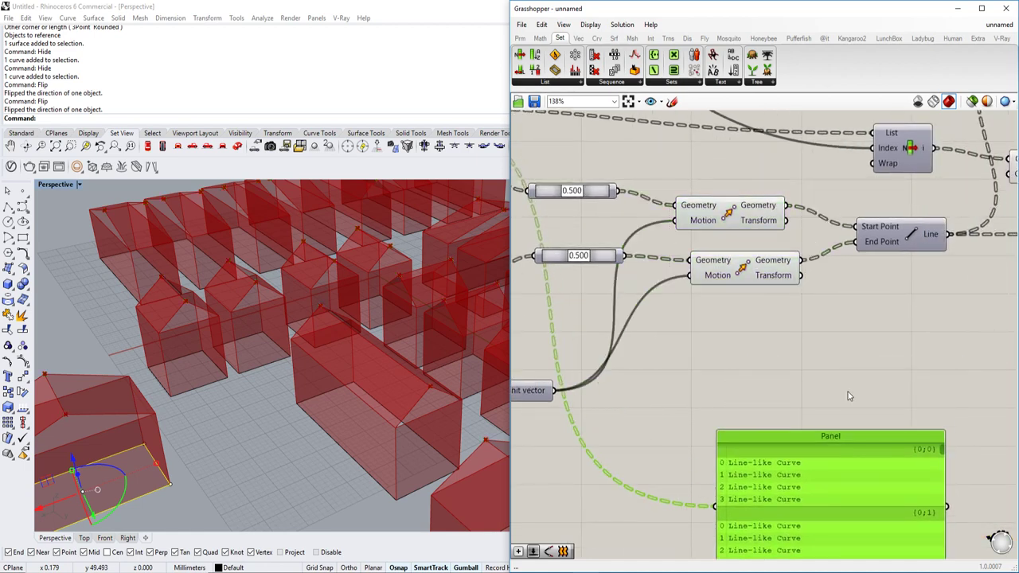
double_click(848, 392)
type("6xturde point")
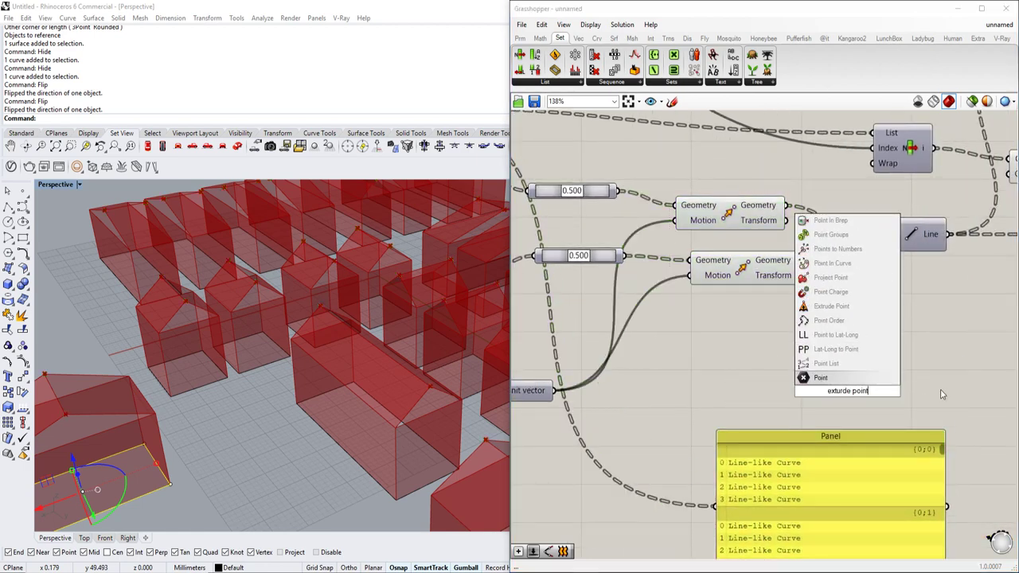
left_click(846, 307)
left_click_drag(846, 387, 854, 360)
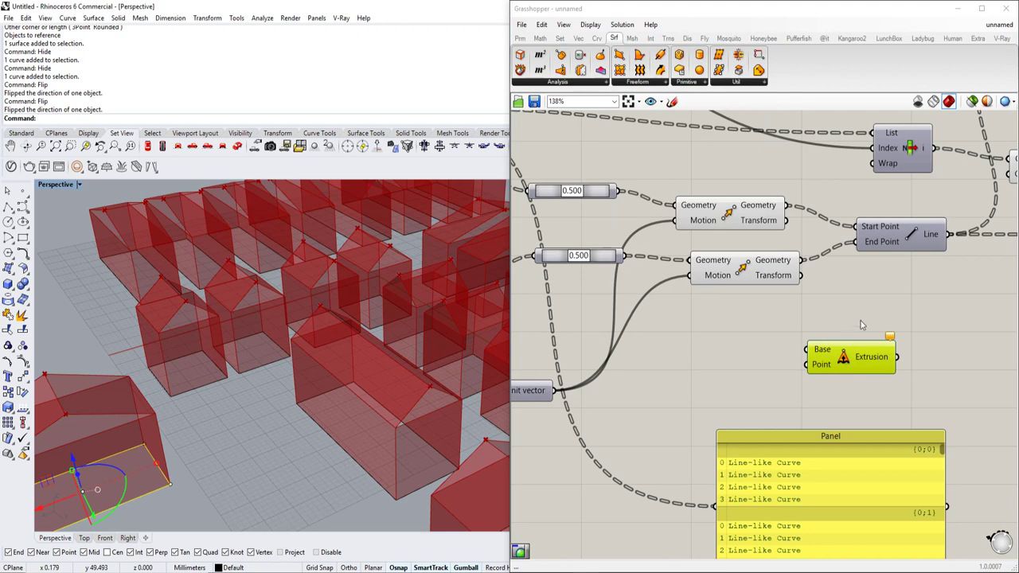
left_click_drag(856, 357, 887, 331)
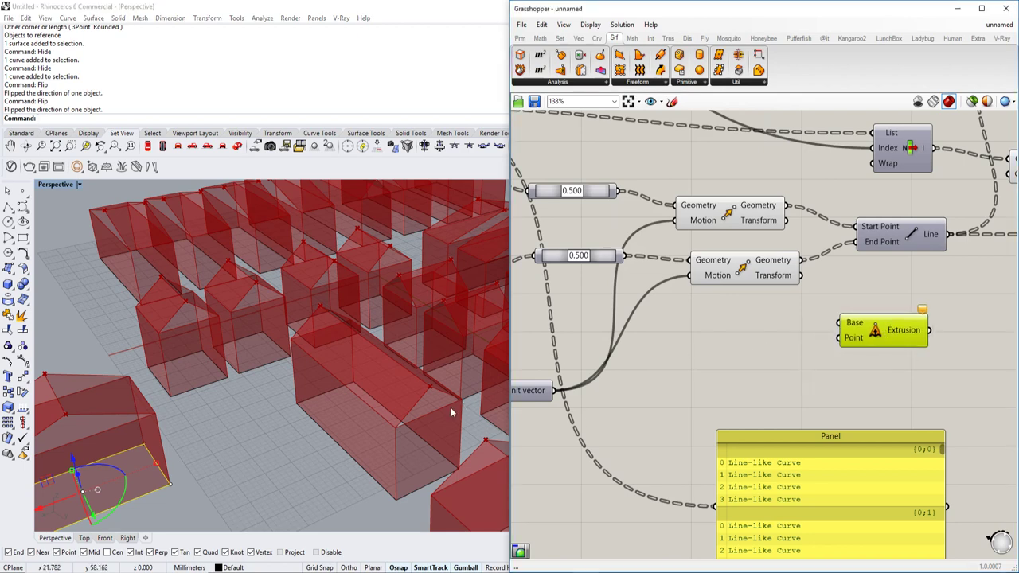
Turn the preview of the upper duplicated List Item on and off again.
scroll(675, 307, "down", 2)
left_click(764, 257)
scroll(764, 256, "down", 3)
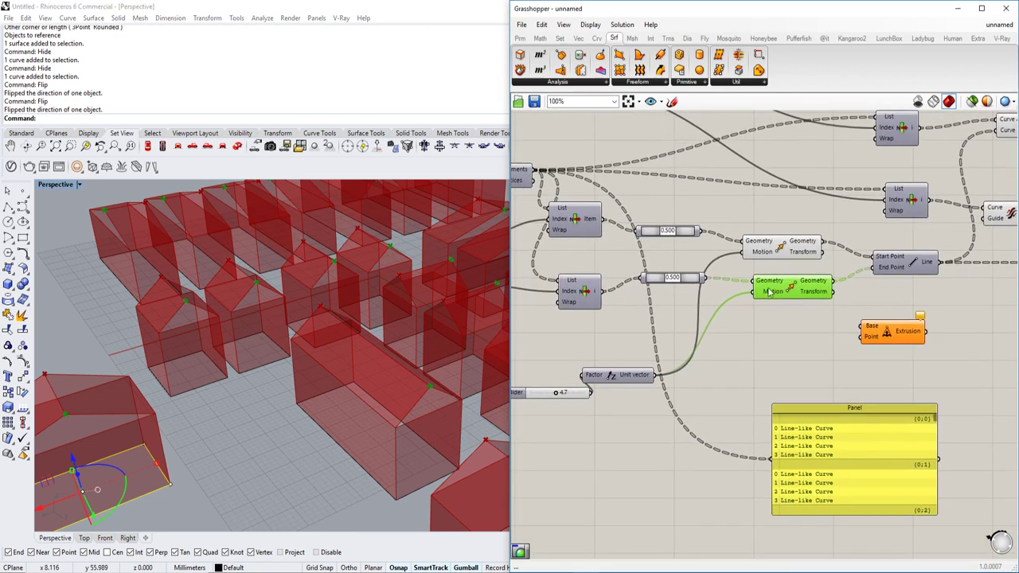
right_click_drag(755, 302, 848, 291)
right_click_drag(676, 247, 701, 256)
right_click_drag(774, 291, 656, 335)
right_click_drag(772, 233, 692, 305)
left_click(794, 275)
right_click(792, 274)
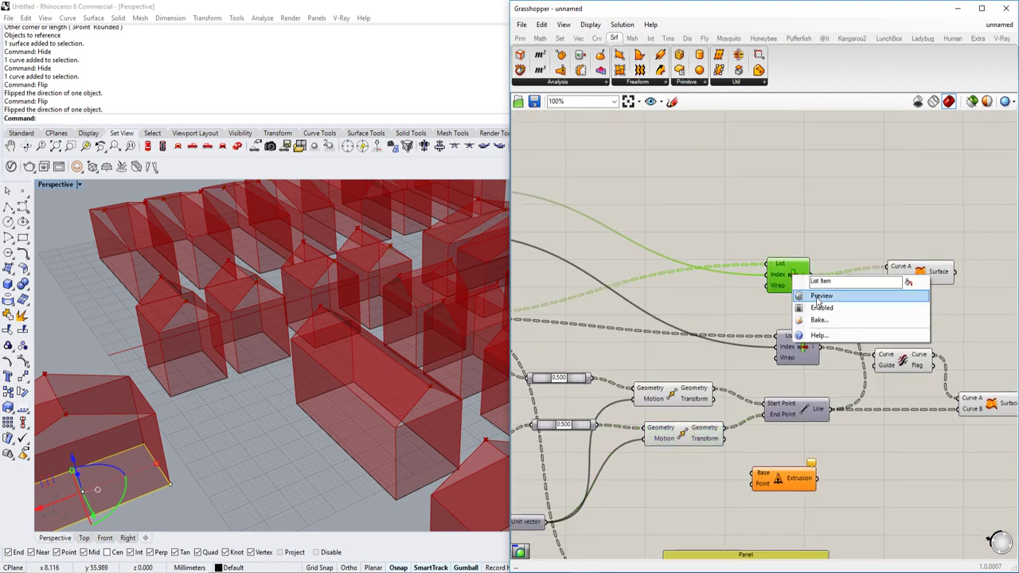
left_click(817, 297)
right_click(787, 276)
left_click(815, 297)
Turn on the preview of the lower original List Item that feeds the second 0.500 curve-point component.
right_click_drag(671, 414, 812, 281)
right_click(619, 310)
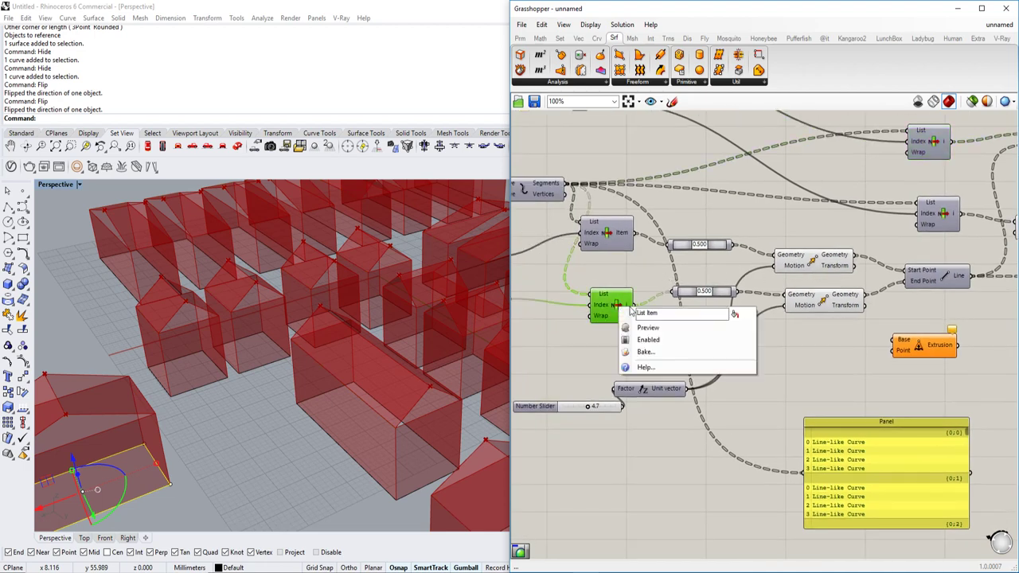
left_click(647, 329)
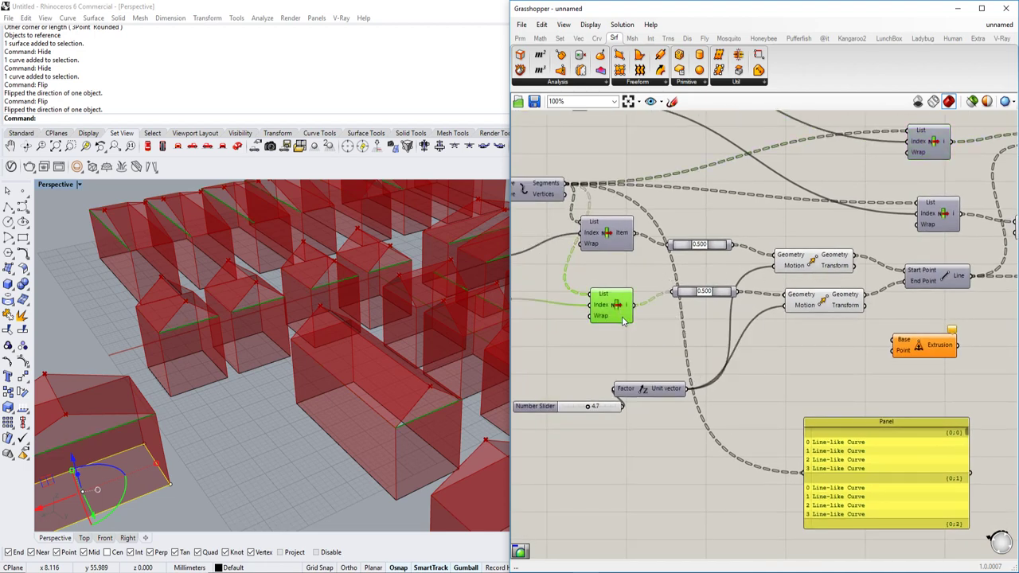
Duplicate the Extrude Point component and place the two copies one above the other beside the Move components.
mouse_move(900, 344)
left_mouse_down()
mouse_move(872, 335)
mouse_move(898, 338)
left_mouse_up()
right_click_drag(899, 338, 761, 336)
left_click_drag(761, 336, 826, 332)
right_click_drag(731, 335, 778, 322)
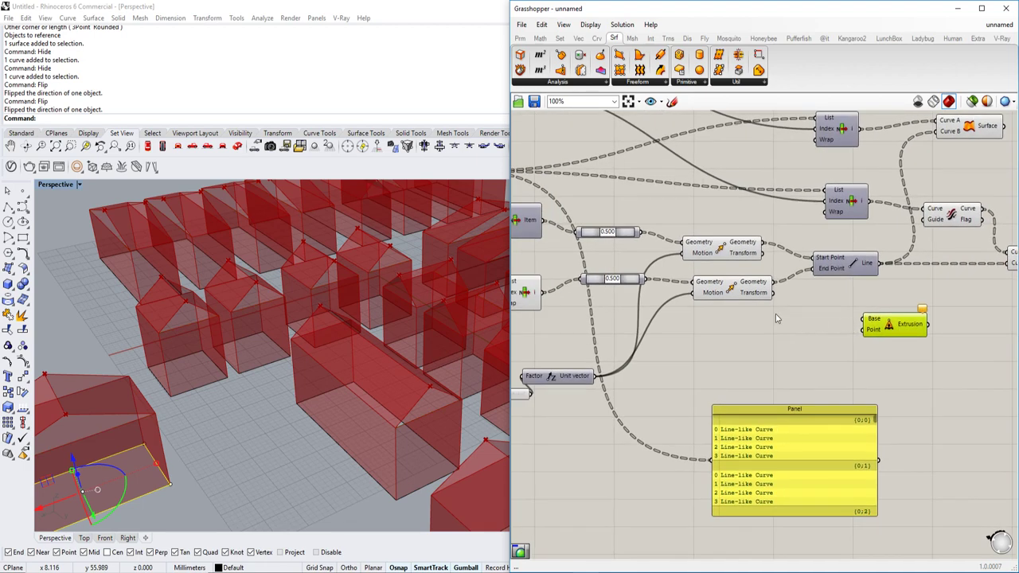
left_click_drag(913, 328, 922, 354)
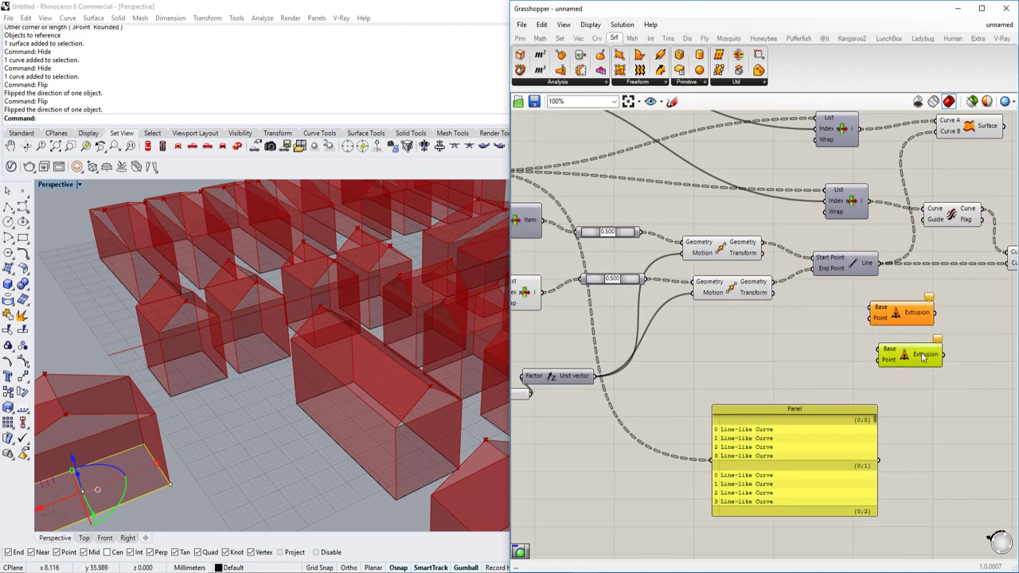
Connect the lower original List Item to the lower Extrude Point's Base and the lower Move's Geometry output to its Point input.
right_click_drag(768, 328, 811, 323)
left_click(577, 292)
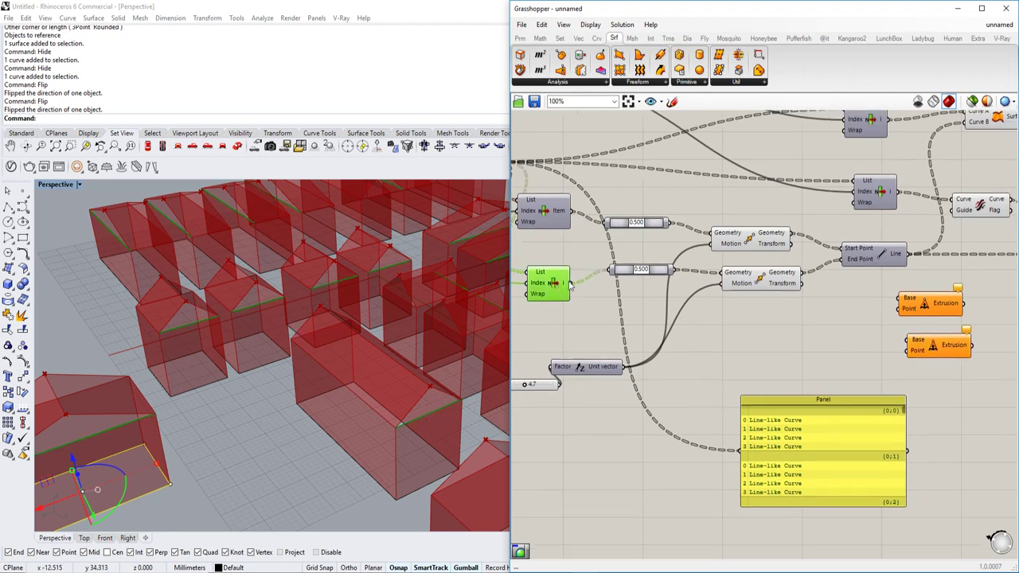
left_click_drag(655, 285, 679, 275)
left_click(947, 344)
right_click_drag(385, 359, 344, 330)
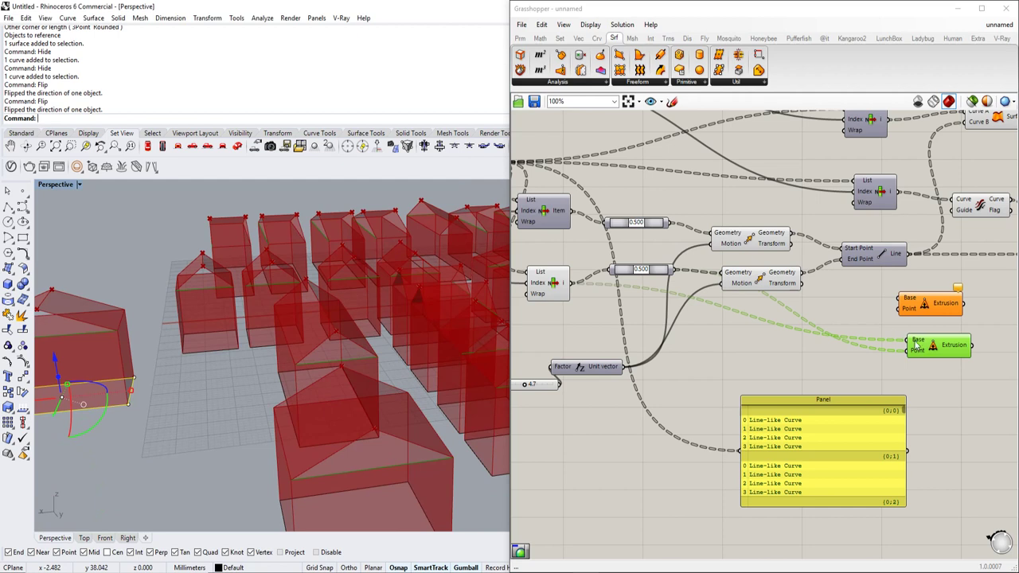
left_click_drag(800, 279, 907, 351)
right_click_drag(501, 351, 309, 328)
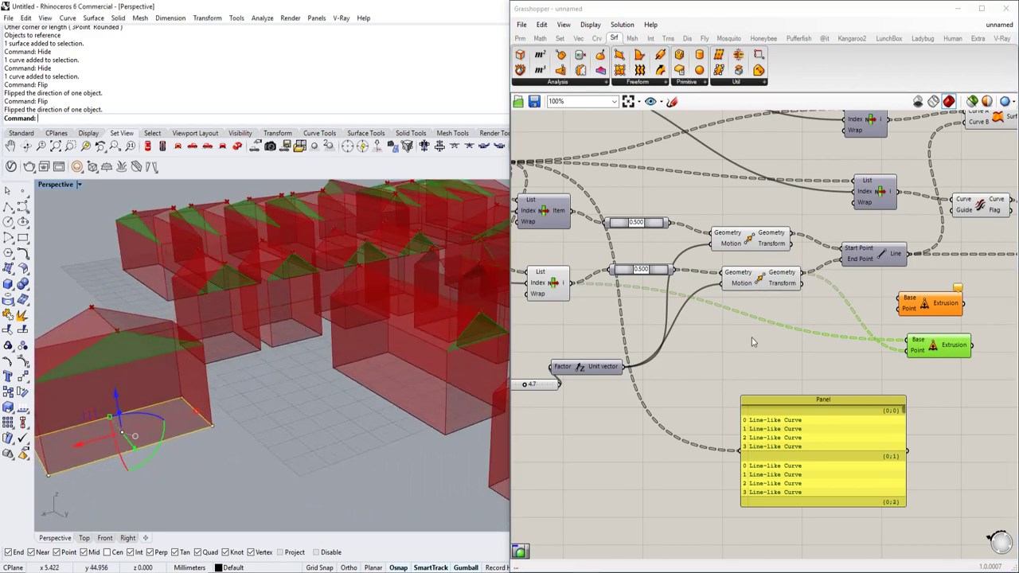
Connect the upper original List Item's output to the Base input of the upper Extrude Point.
right_click_drag(874, 317, 818, 341)
scroll(843, 322, "down", 2)
left_click_drag(843, 322, 558, 256)
scroll(736, 293, "up", 2)
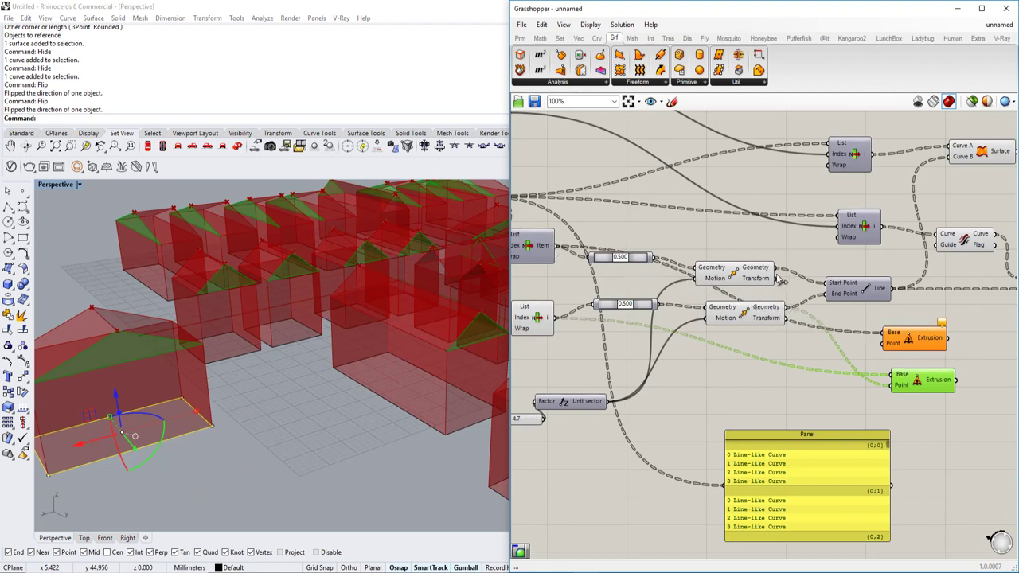
Connect the upper Move's Geometry to the upper Extrude Point's Point input, and disable preview of the original List Items, curve-point components and both Moves.
left_click_drag(800, 273, 885, 351)
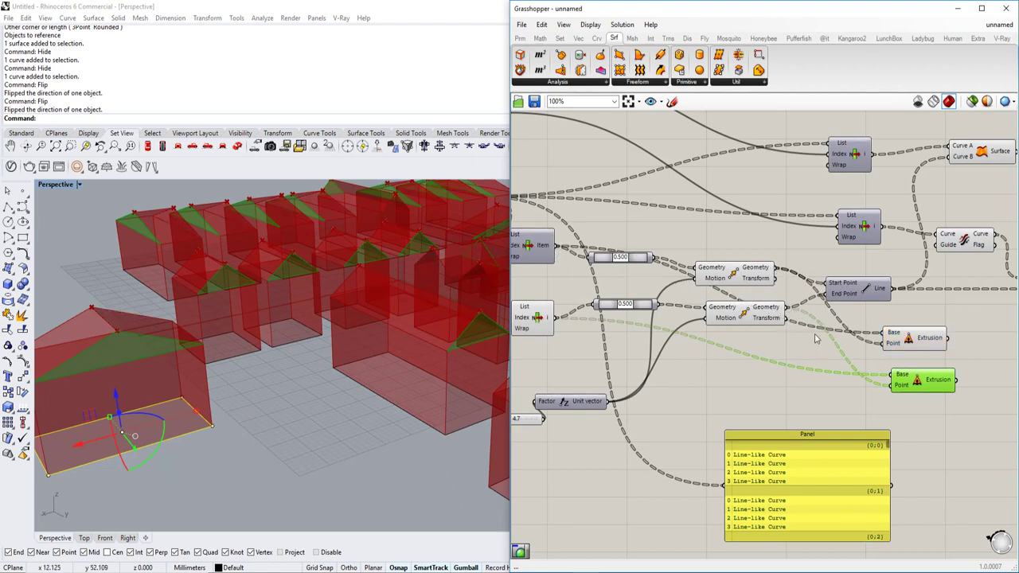
scroll(814, 334, "down", 1)
left_click_drag(793, 369, 694, 256)
left_click_drag(797, 372, 583, 258)
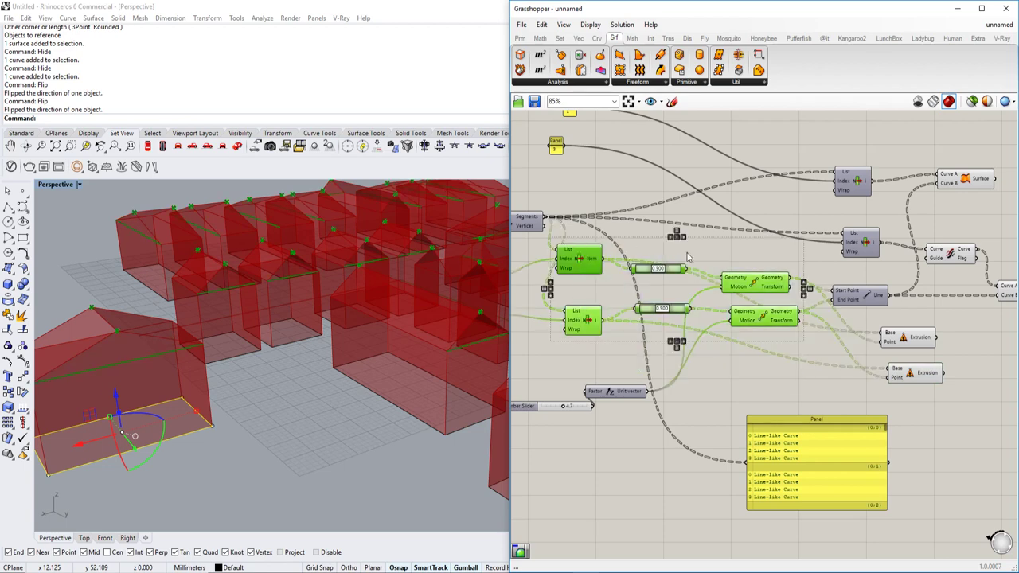
middle_click(777, 284)
left_click(804, 245)
Adjust the number slider feeding the Unit Z vector of the two Moves to change the roof height.
scroll(338, 289, "down", 6)
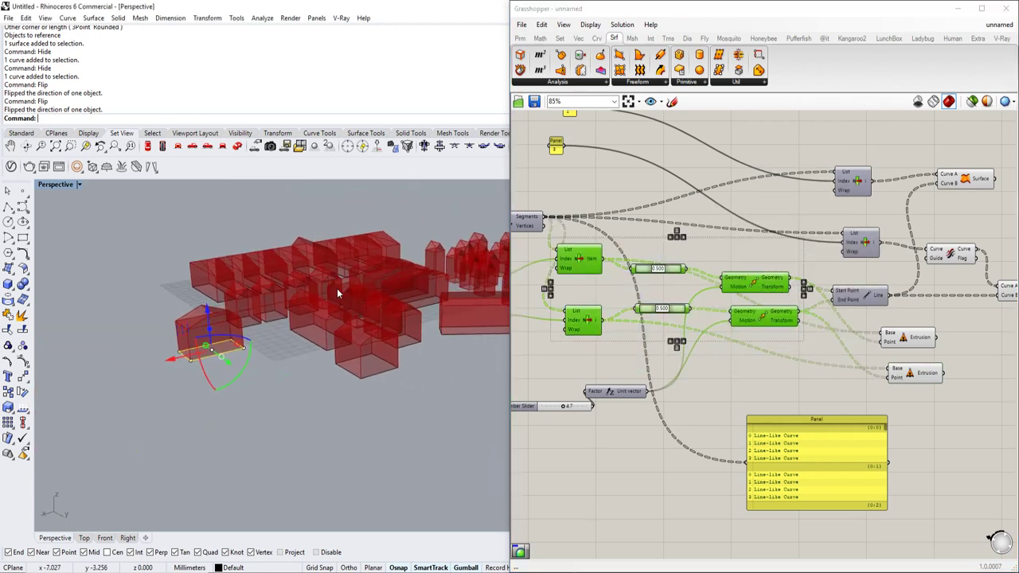
right_click_drag(337, 289, 393, 357)
scroll(367, 343, "down", 4)
right_click(366, 344)
scroll(386, 347, "up", 7)
scroll(777, 346, "down", 1)
right_click_drag(777, 347, 865, 290)
scroll(767, 283, "down", 3)
scroll(680, 252, "up", 4)
right_click_drag(679, 253, 837, 287)
right_click_drag(1006, 390, 802, 346)
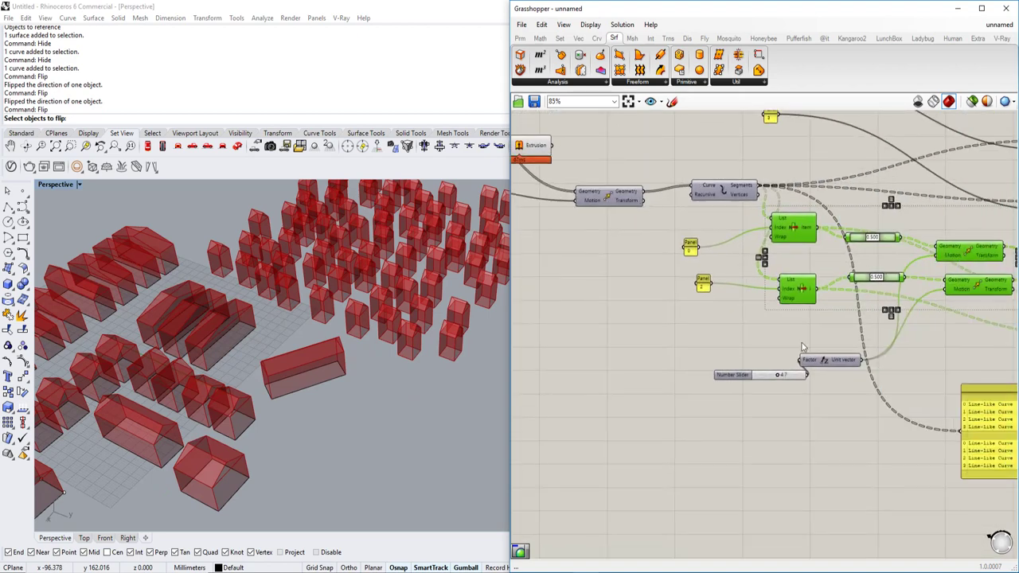
scroll(778, 377, "up", 5)
mouse_move(770, 379)
left_mouse_down()
mouse_move(741, 379)
mouse_move(759, 379)
left_mouse_up()
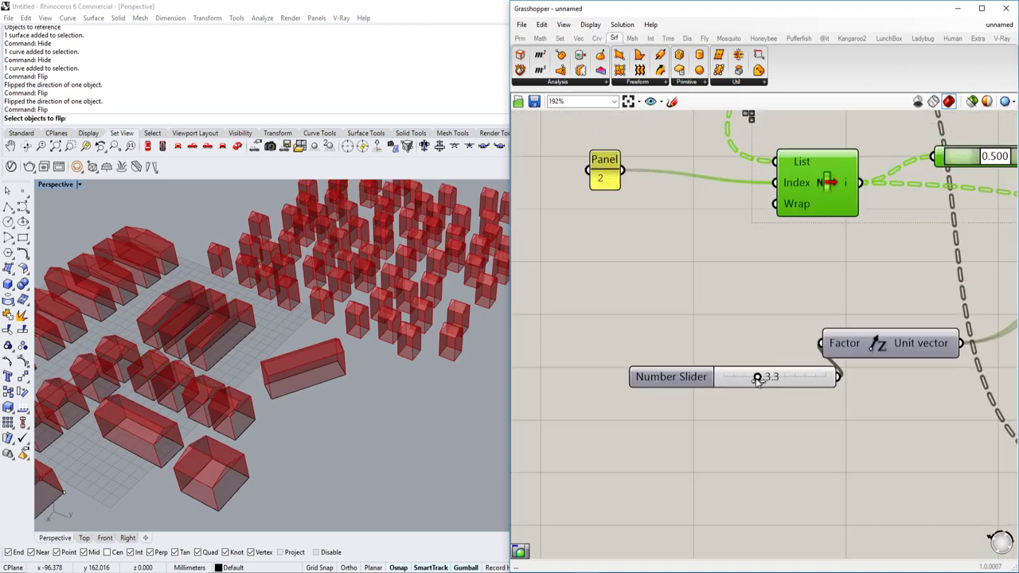
scroll(836, 371, "down", 3)
scroll(836, 370, "up", 3)
left_click_drag(850, 396, 863, 397)
Set the wall-height slider feeding the wall Extrusion's Unit Z vector to 6.8.
scroll(859, 395, "down", 3)
right_click_drag(669, 291, 1008, 413)
scroll(646, 304, "up", 3)
left_click_drag(625, 307, 618, 307)
right_click_drag(410, 313, 383, 318)
scroll(740, 227, "down", 7)
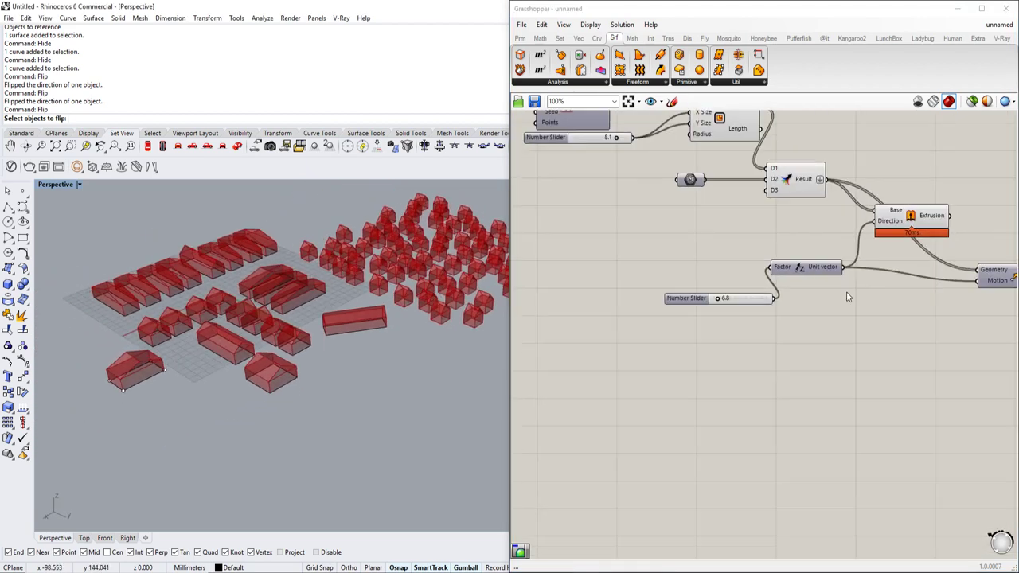
Add a Colour Picker component in the empty canvas area beyond the roof Surface and Extrude Point components.
right_click_drag(740, 226, 668, 195)
scroll(827, 232, "up", 3)
right_click_drag(827, 232, 886, 238)
scroll(886, 237, "down", 1)
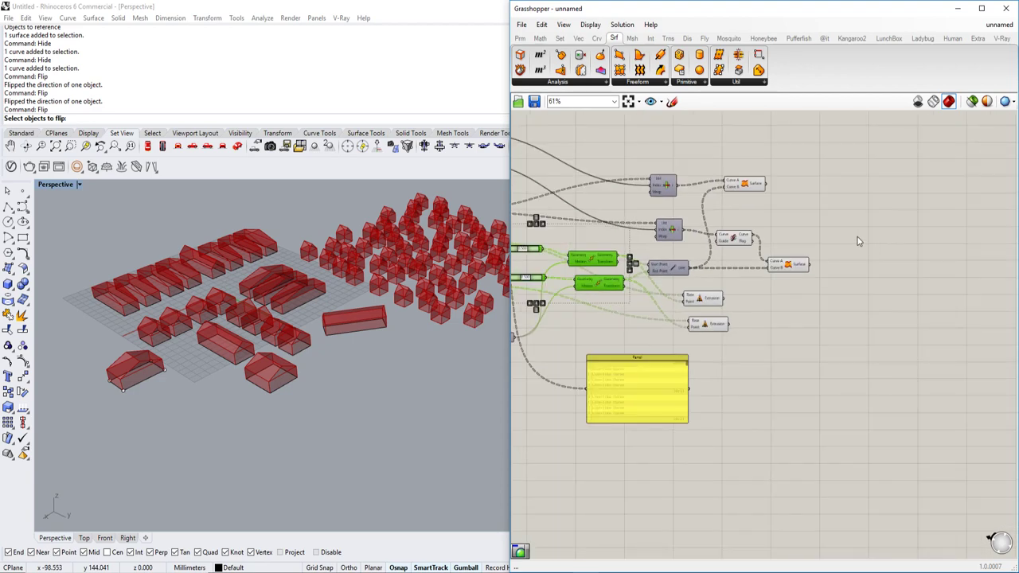
scroll(803, 276, "down", 2)
right_click_drag(803, 276, 879, 274)
right_click_drag(817, 285, 766, 315)
scroll(876, 282, "up", 5)
scroll(772, 320, "down", 2)
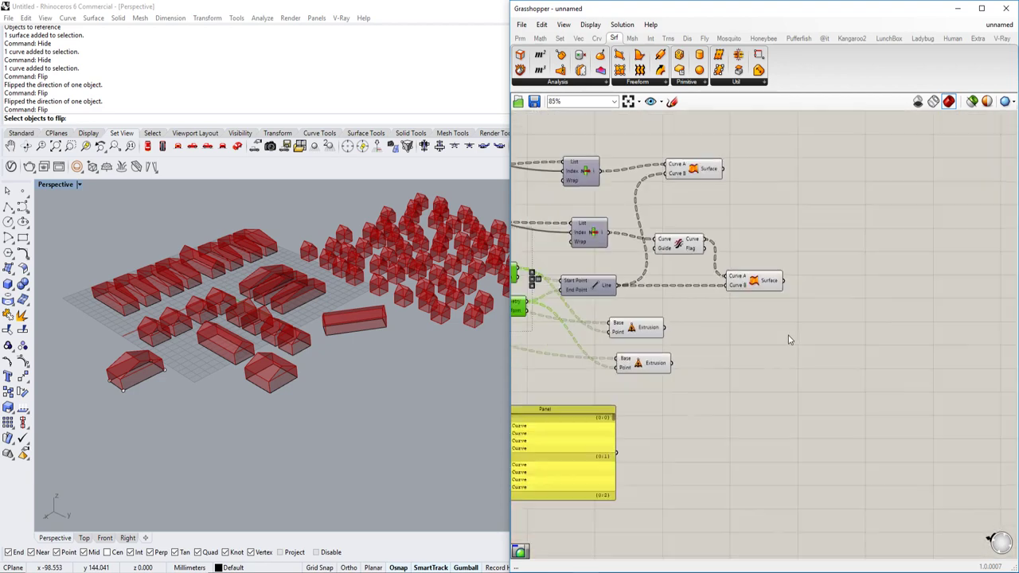
left_click(848, 348)
double_click(848, 348)
type("colo")
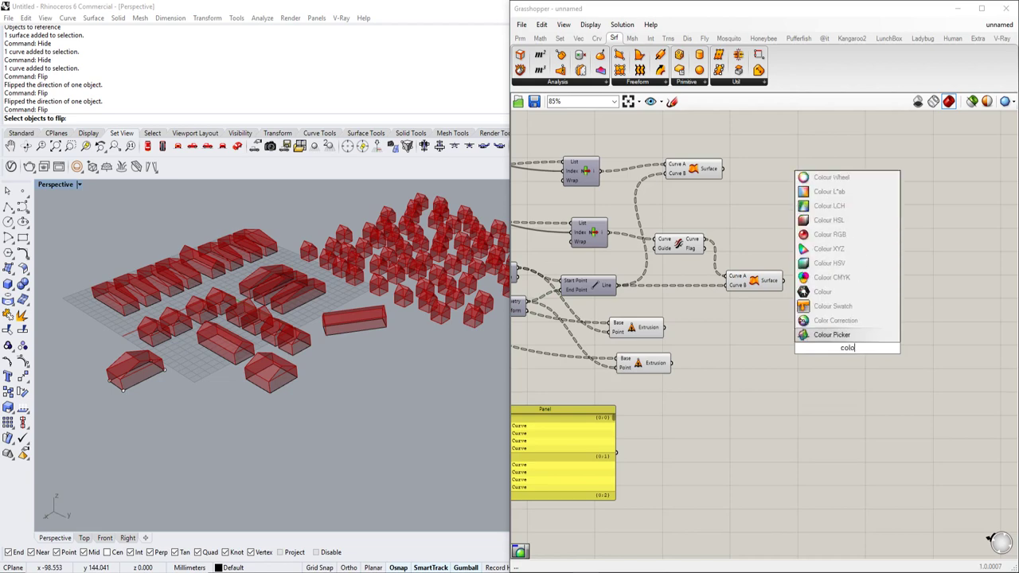
type("r picker")
key("Up")
key("Up")
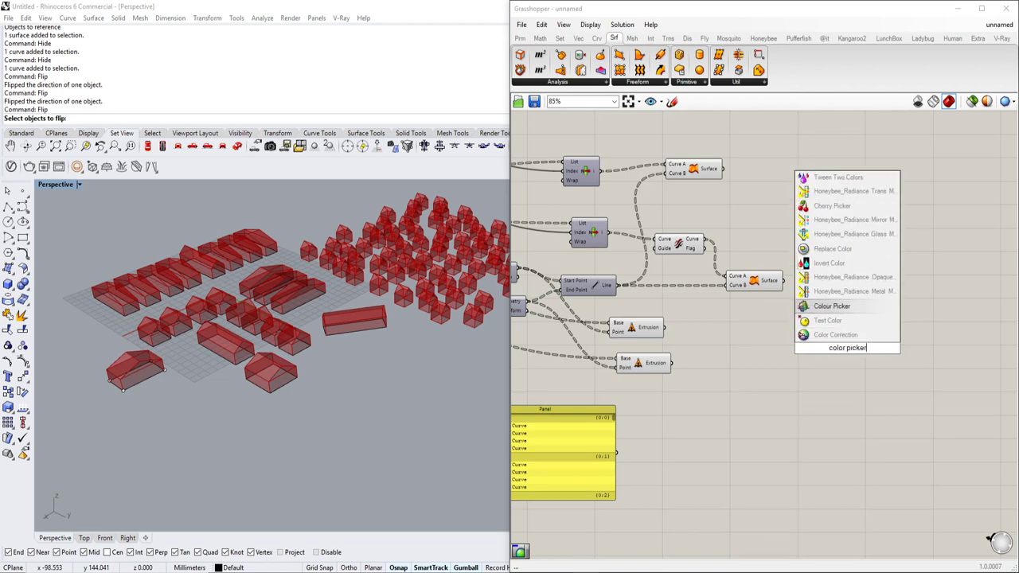
key("Return")
scroll(849, 350, "up", 3)
scroll(823, 323, "down", 3)
scroll(823, 322, "up", 1)
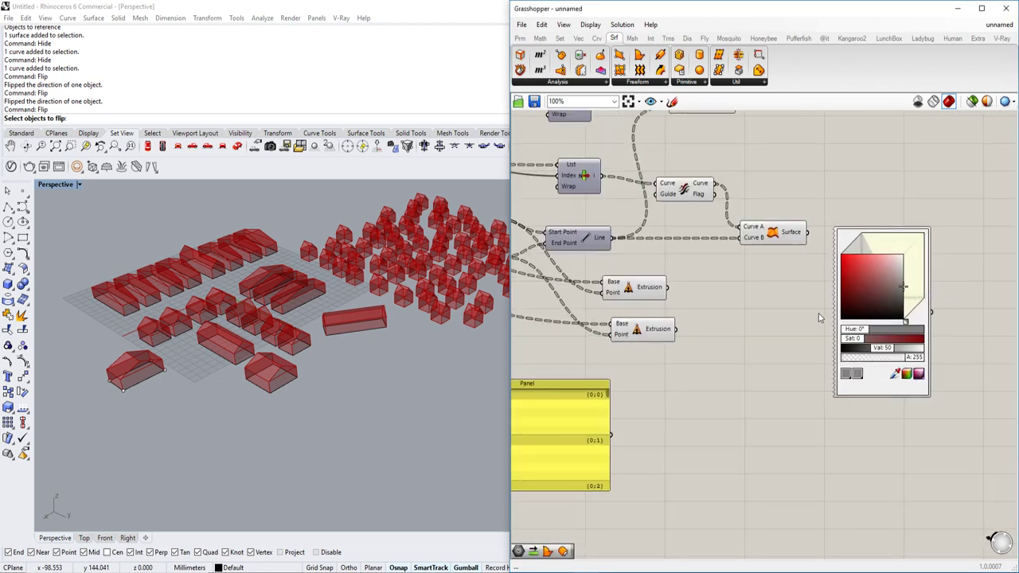
left_click_drag(881, 394, 907, 411)
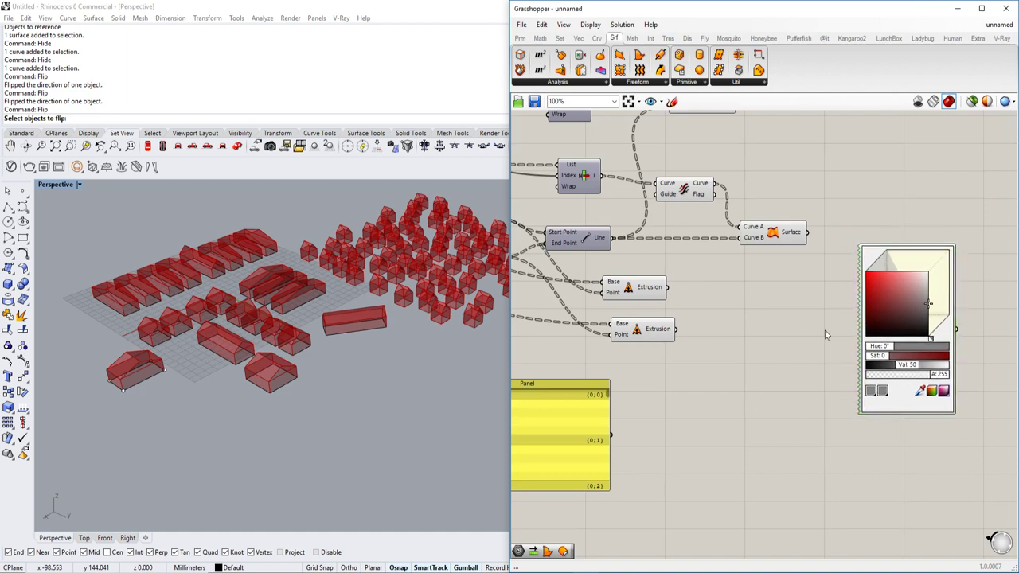
Add a Custom Preview component and place it above the Colour Picker.
double_click(825, 330)
type("custom prev")
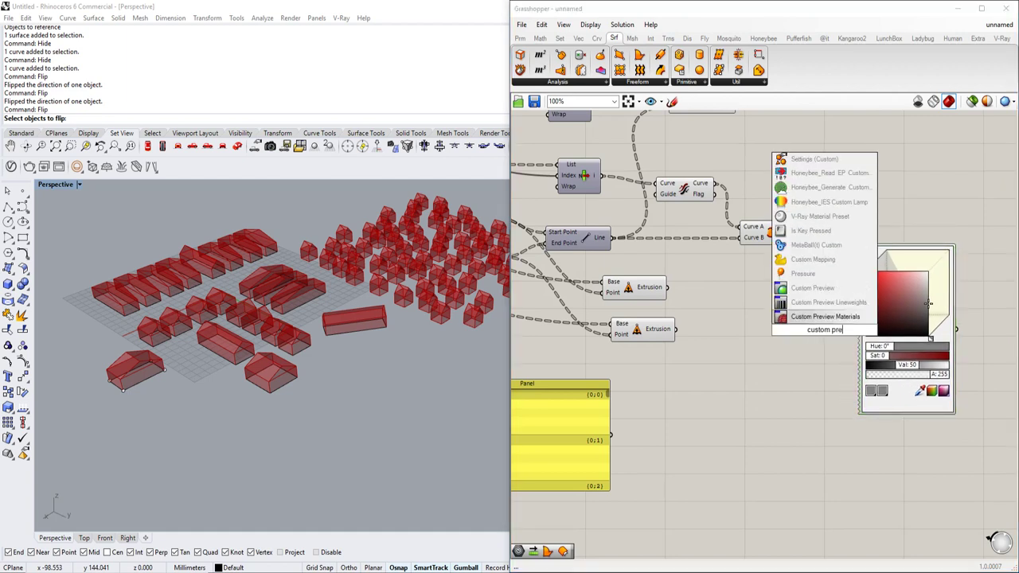
key("Up")
key("Up")
key("Return")
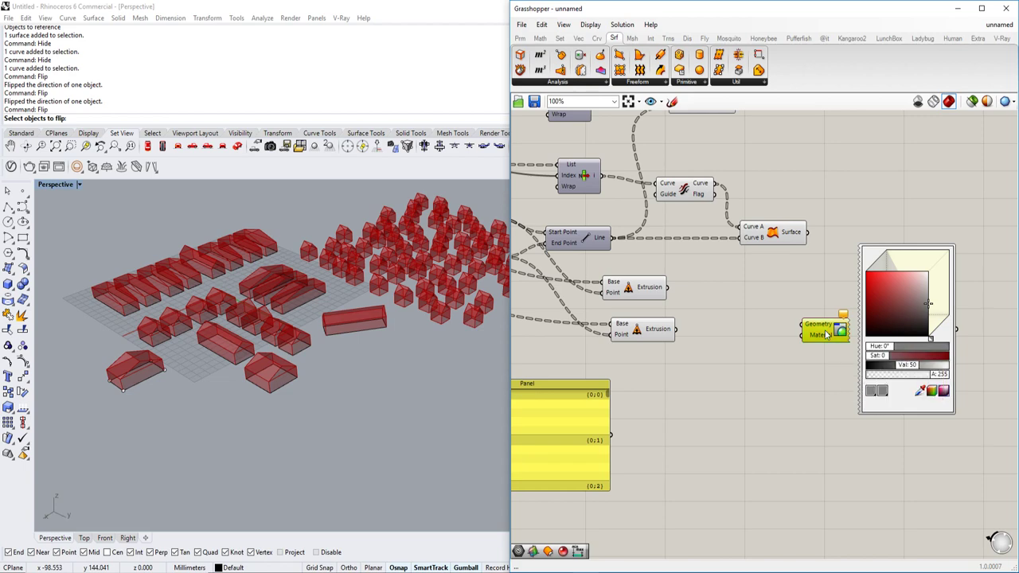
left_click_drag(828, 334, 882, 196)
scroll(832, 257, "up", 3)
scroll(832, 256, "down", 4)
right_click_drag(831, 257, 818, 275)
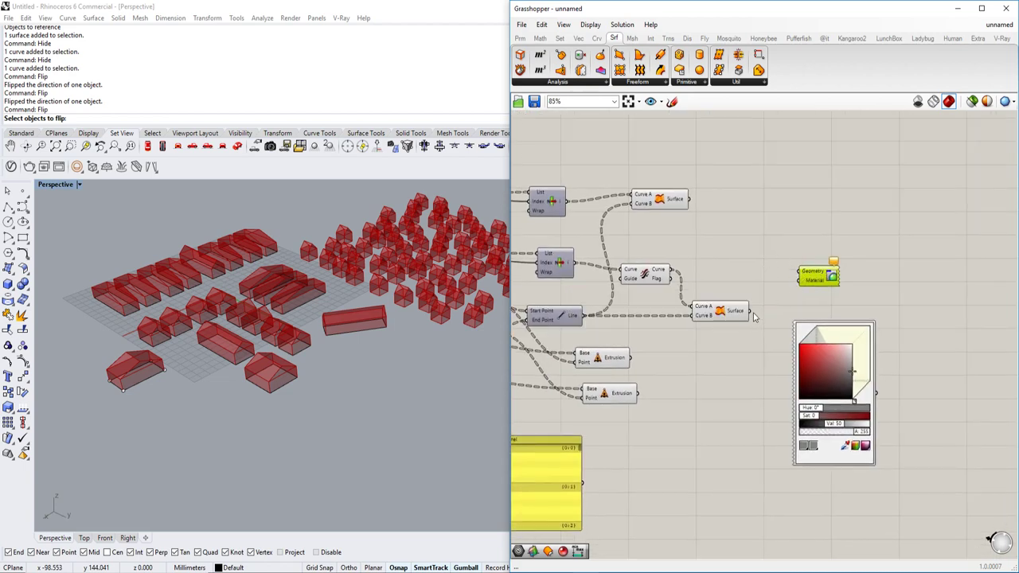
Connect both roof Surface outputs and both Extrude Point Extrusion outputs to the Custom Preview's Geometry input.
left_click_drag(799, 275, 689, 199)
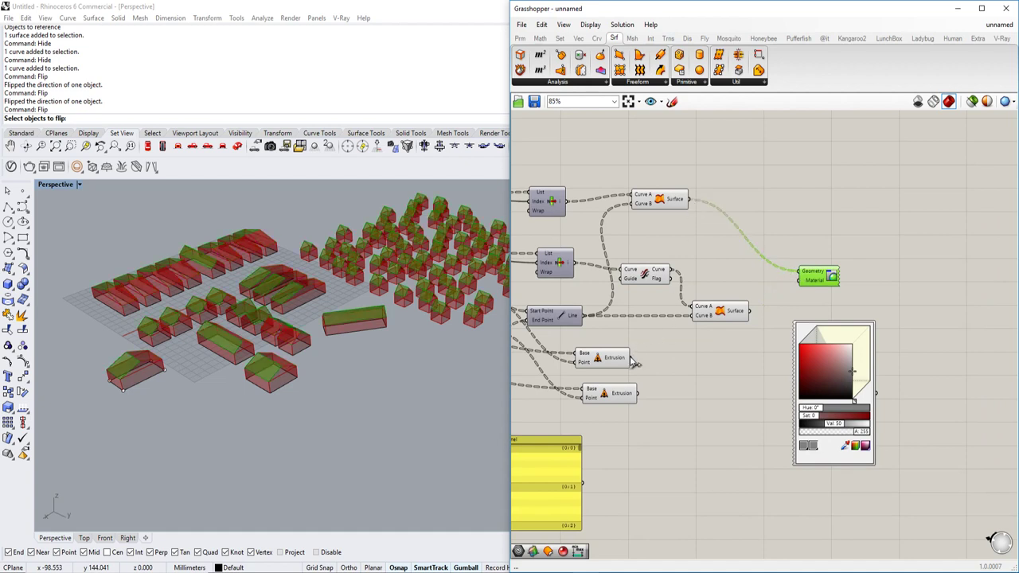
left_click_drag(631, 358, 799, 268)
left_click_drag(690, 199, 799, 275)
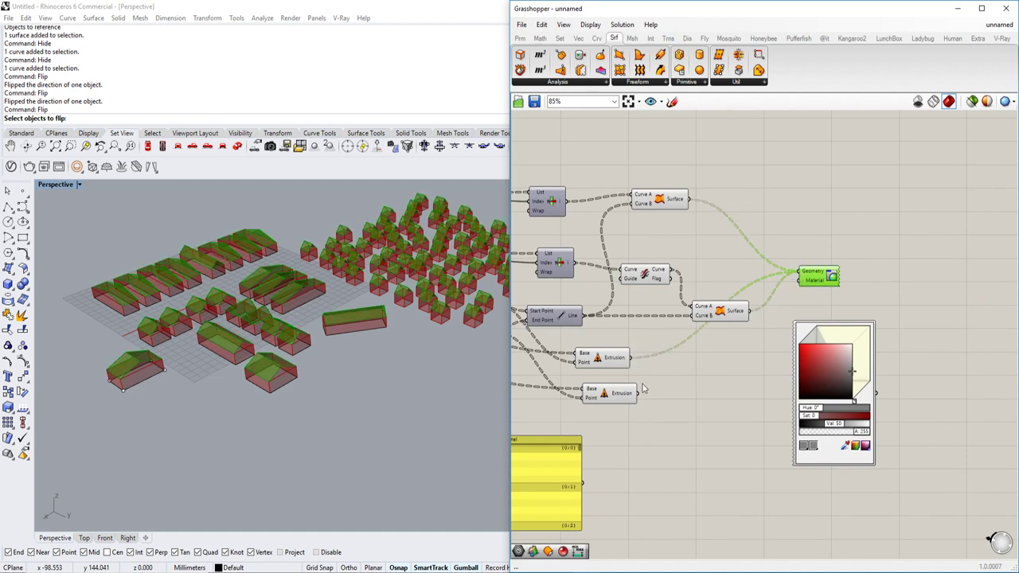
left_click_drag(693, 363, 851, 291, "shift")
scroll(801, 270, "up", 2)
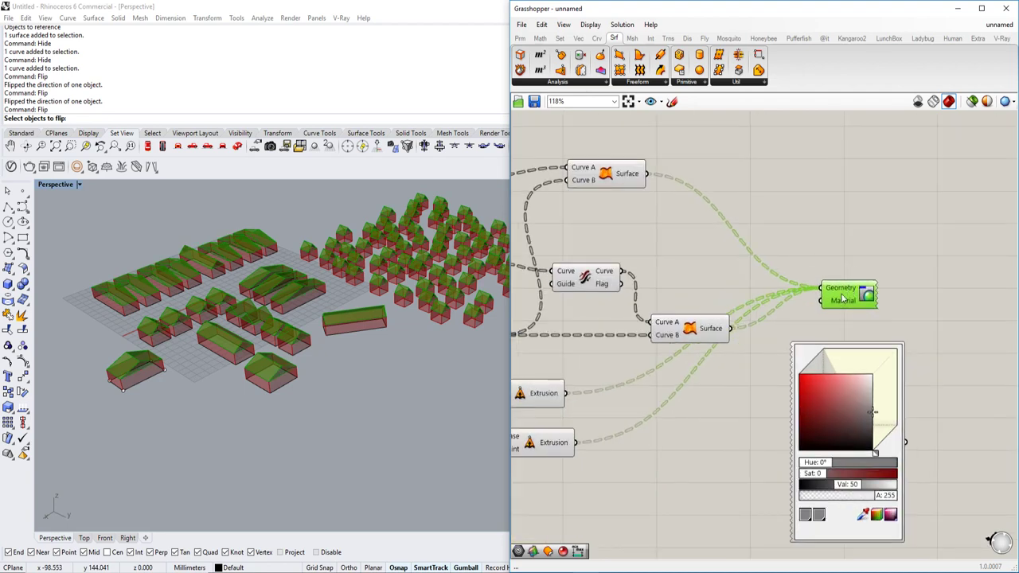
Connect the Colour Picker to the Custom Preview's Material input and set its colour to hue 0°, saturation 6, value 50.
left_click_drag(912, 449, 926, 296)
left_click(817, 252)
scroll(794, 266, "down", 2)
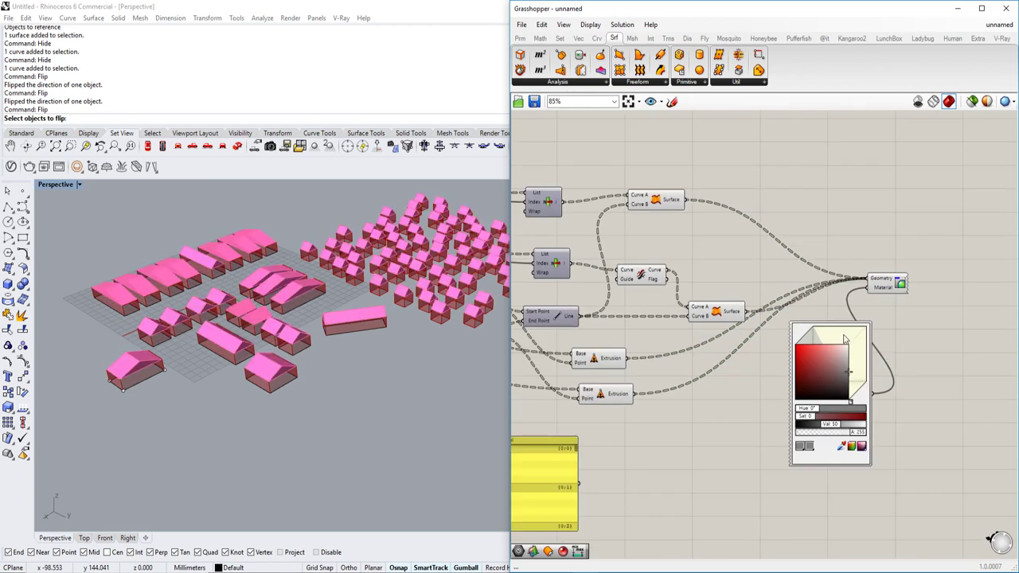
scroll(852, 364, "up", 2)
left_click_drag(850, 381, 844, 380)
Flatten the Custom Preview's Geometry input and add the wall Extrusion output to its connections.
right_click(893, 246)
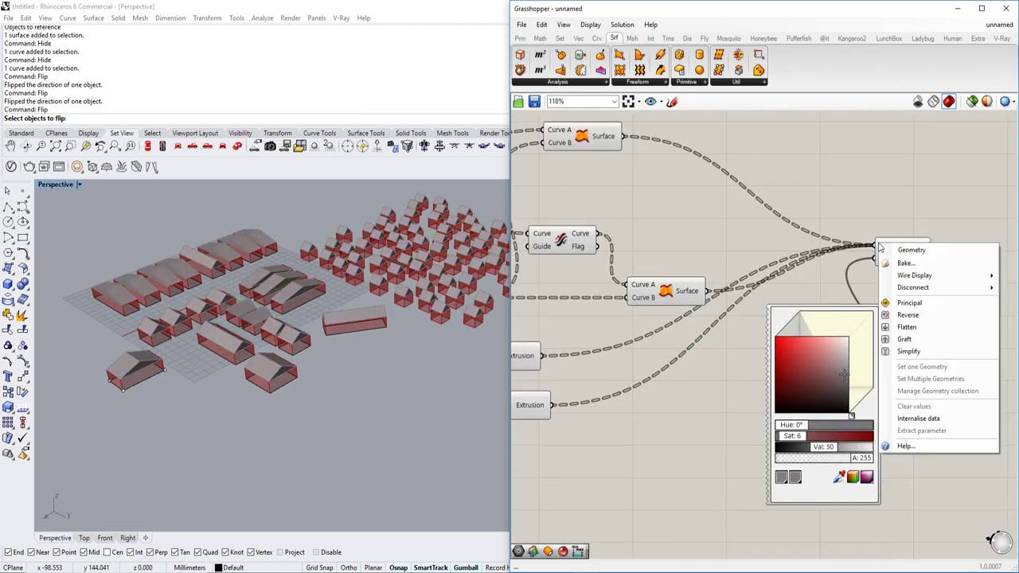
left_click(919, 336)
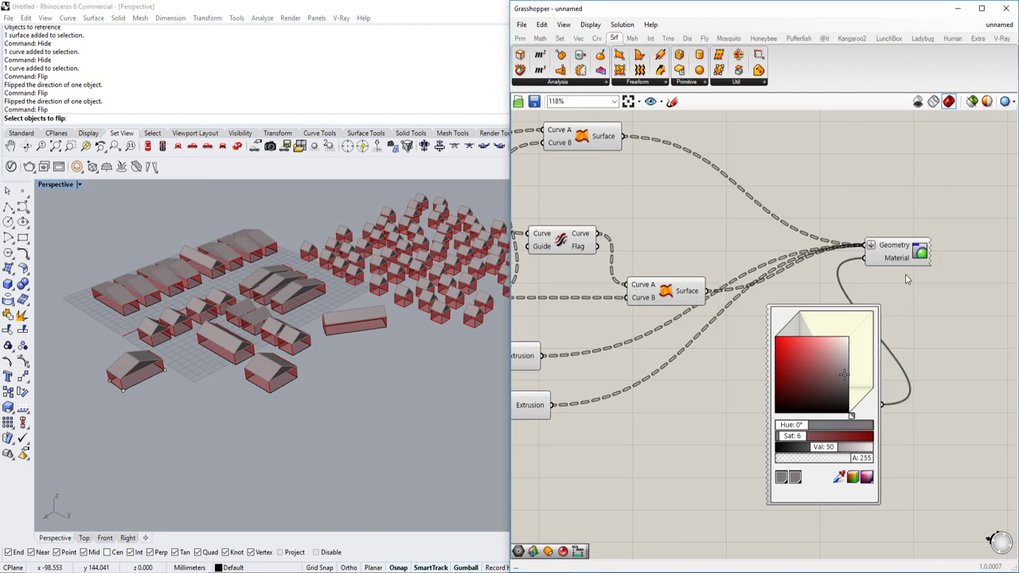
scroll(889, 248, "down", 6)
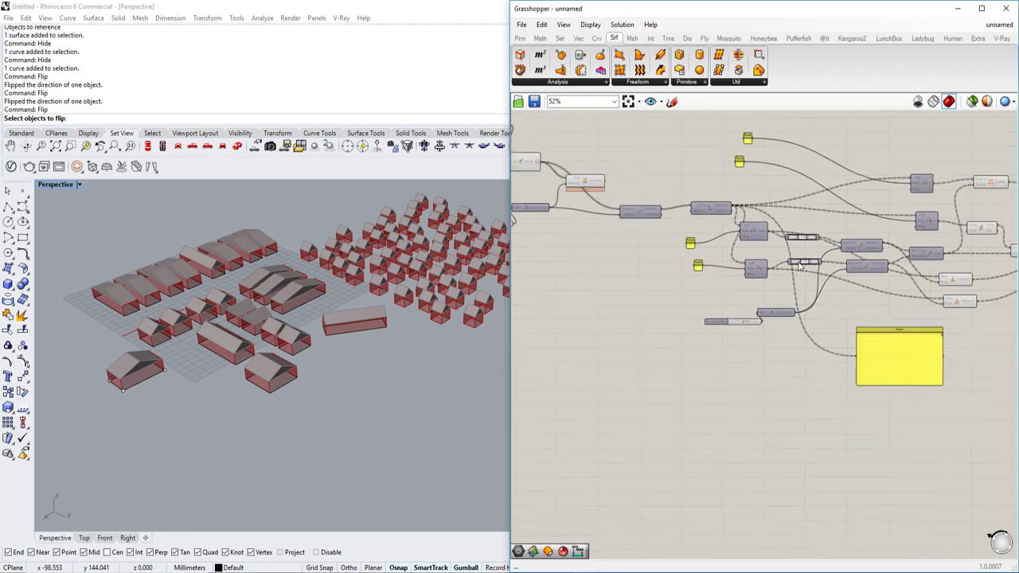
scroll(764, 243, "up", 4)
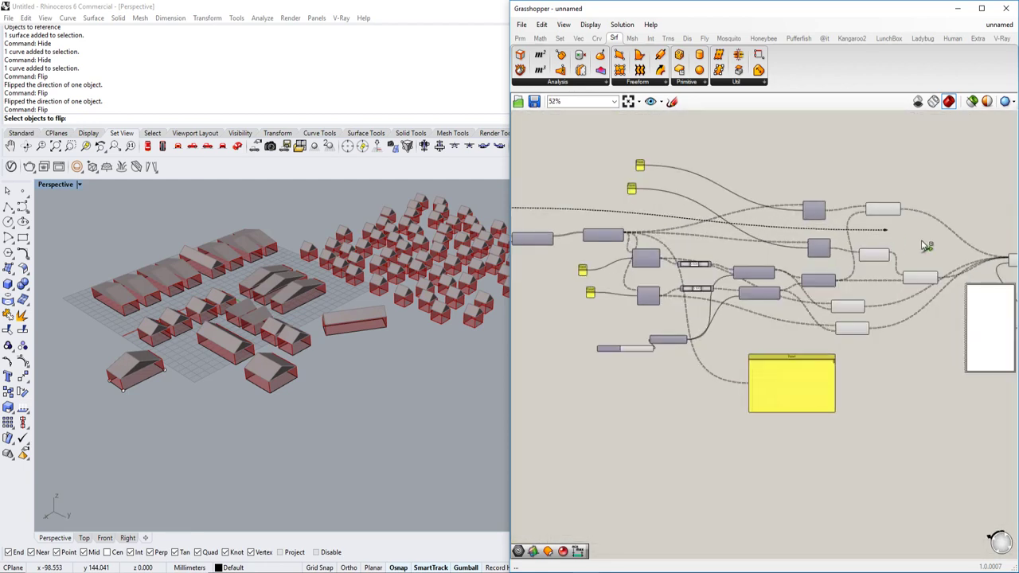
left_click_drag(784, 255, 849, 248, "shift")
right_click_drag(1003, 255, 845, 248)
scroll(846, 247, "up", 1)
left_click_drag(848, 247, 833, 258, "shift")
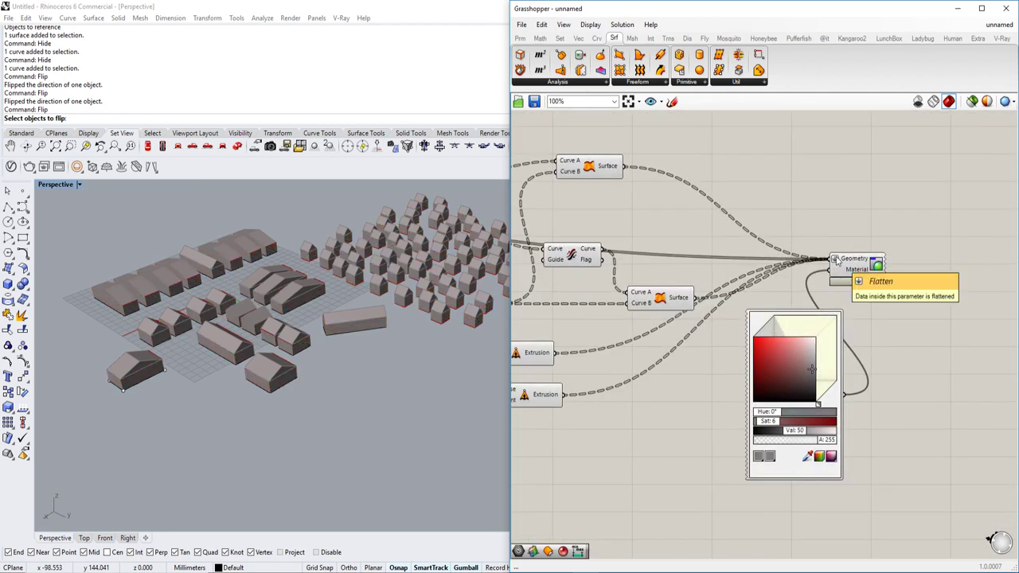
Switch the Rhino Perspective viewport to the Rendered display mode.
scroll(756, 296, "down", 4)
scroll(860, 270, "up", 6)
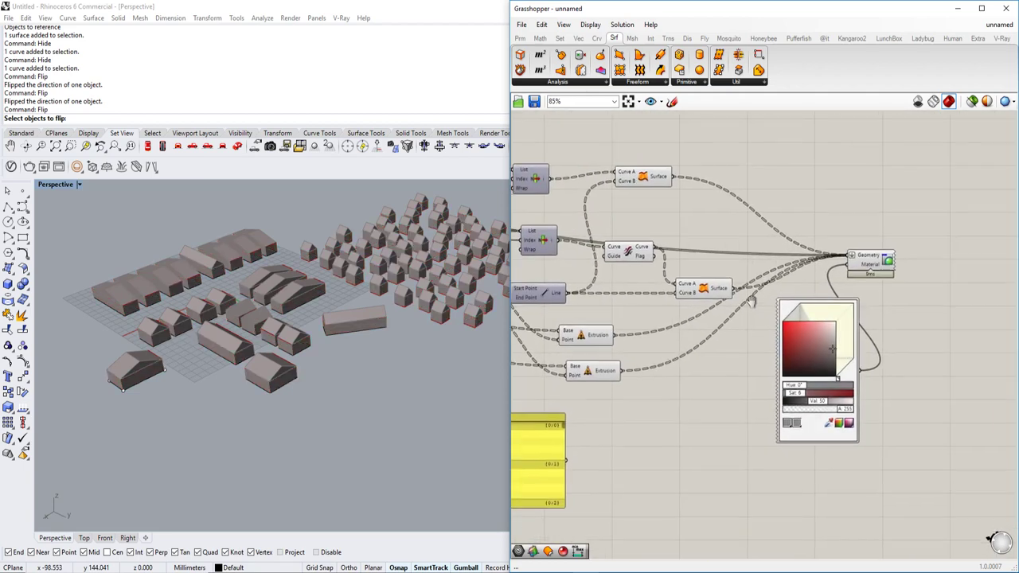
scroll(861, 274, "down", 2)
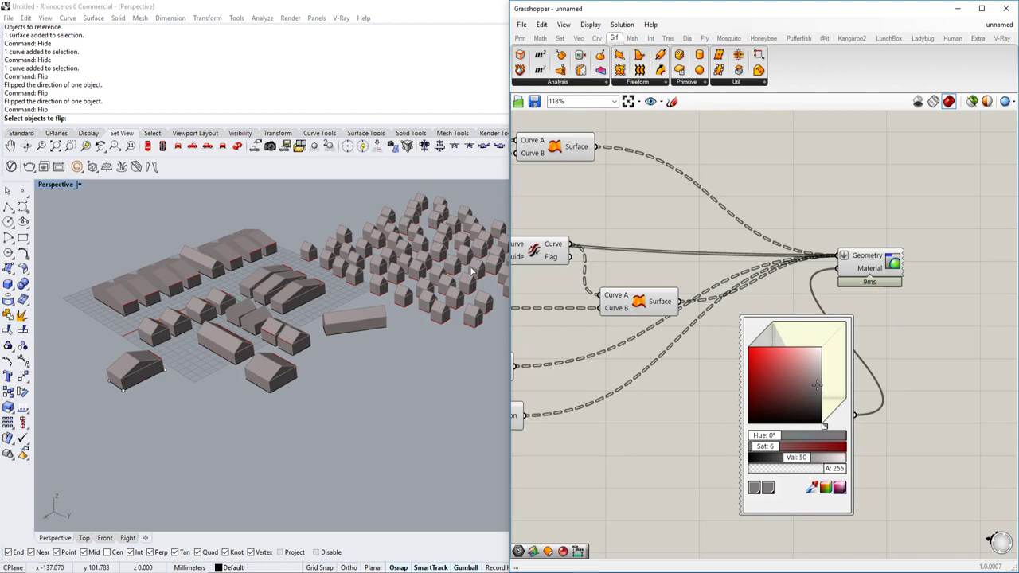
left_click(77, 185)
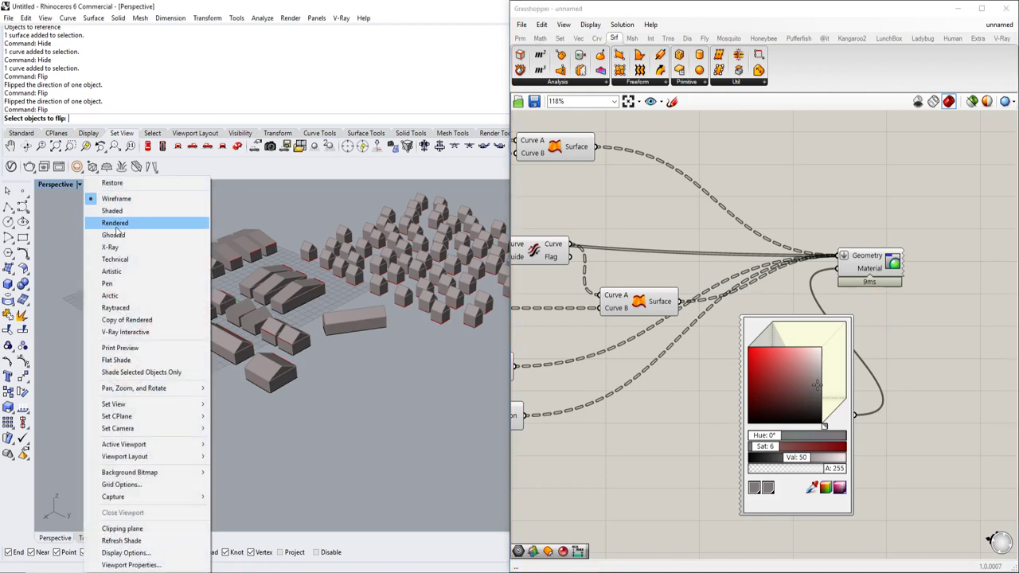
left_click(119, 227)
Disable the preview of the wall Extrusion, roof surfaces, gable extrusions and the intermediate components feeding them, leaving the Custom Preview on.
scroll(800, 278, "down", 5)
right_click_drag(782, 269, 887, 256)
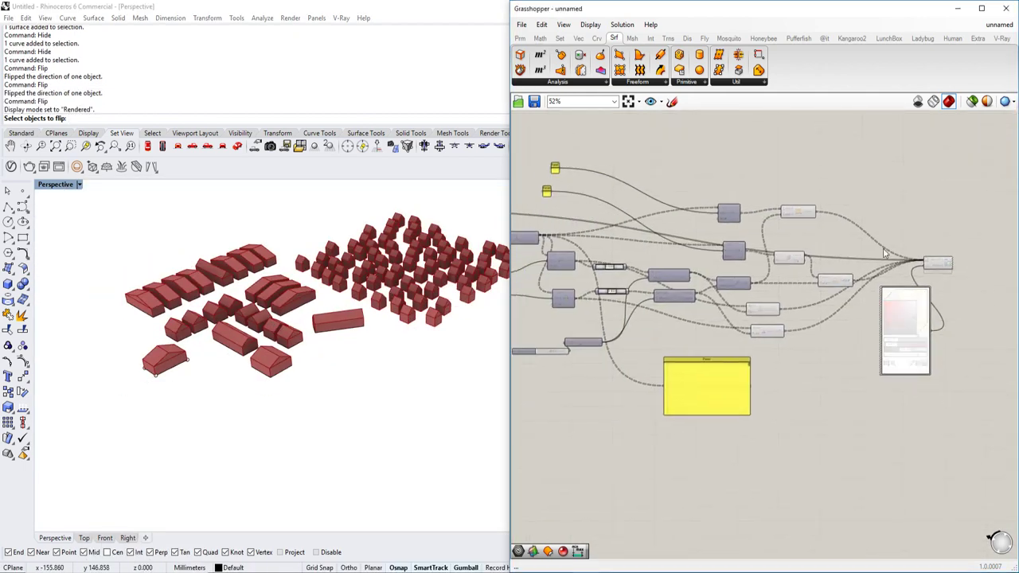
left_click_drag(852, 150, 522, 414)
right_click_drag(670, 350, 805, 328)
key("ctrl+a")
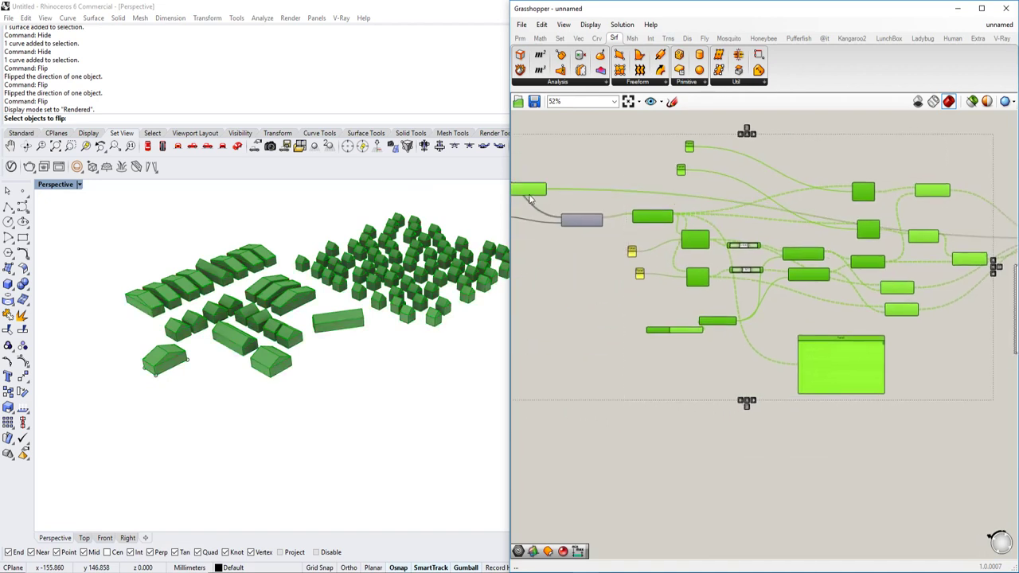
middle_click(529, 193)
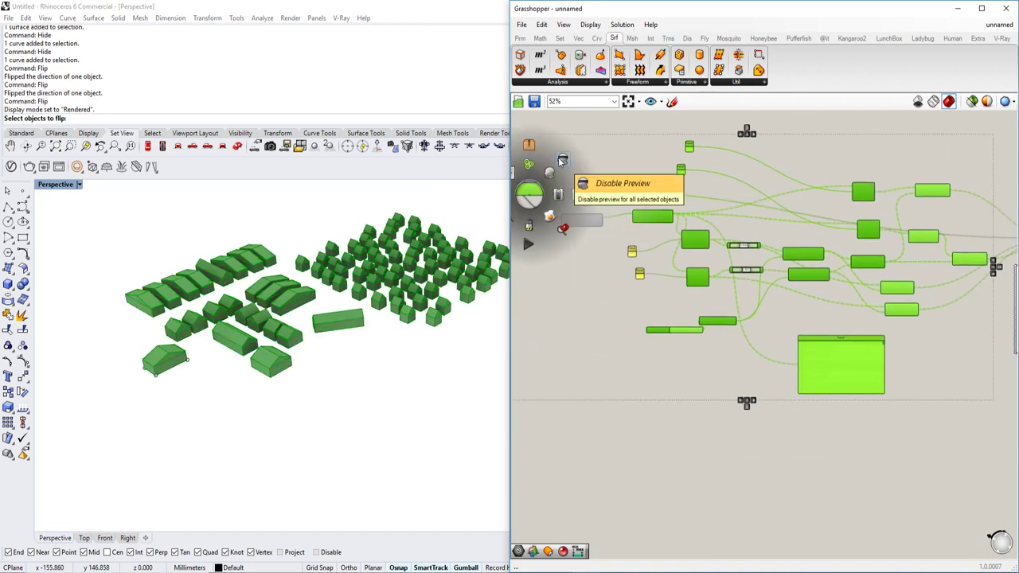
left_click(562, 161)
scroll(369, 352, "down", 6)
right_click_drag(382, 344, 375, 346, "shift")
scroll(375, 347, "up", 5)
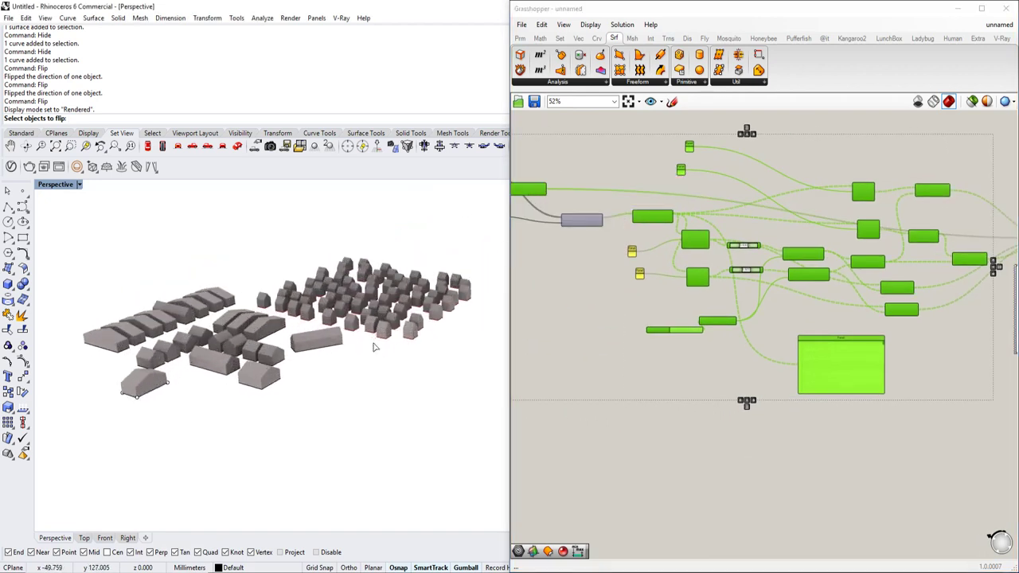
Draw a large ground rectangle around all the houses in Rhino and convert it to a surface with PlanarSrf.
scroll(375, 346, "down", 5)
type("rec")
key("Escape")
type("r")
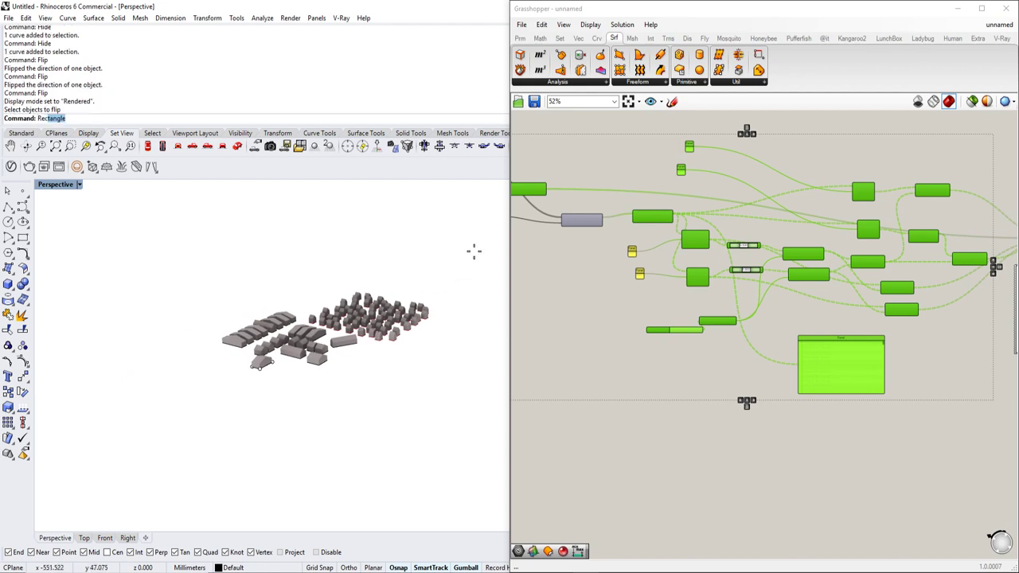
key("Return")
left_click(485, 241)
key("Escape")
key("Return")
left_click(233, 241)
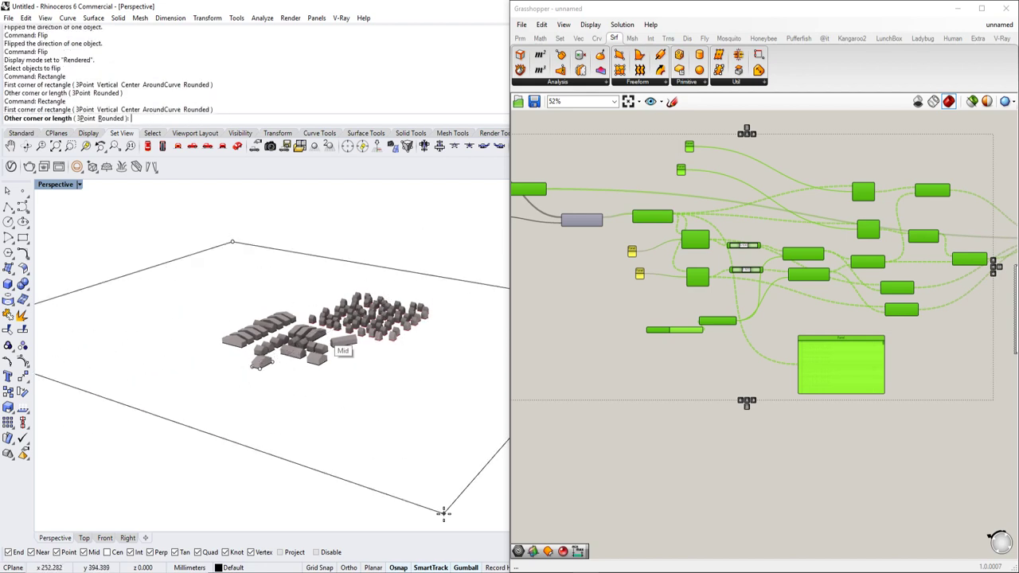
left_click(446, 498)
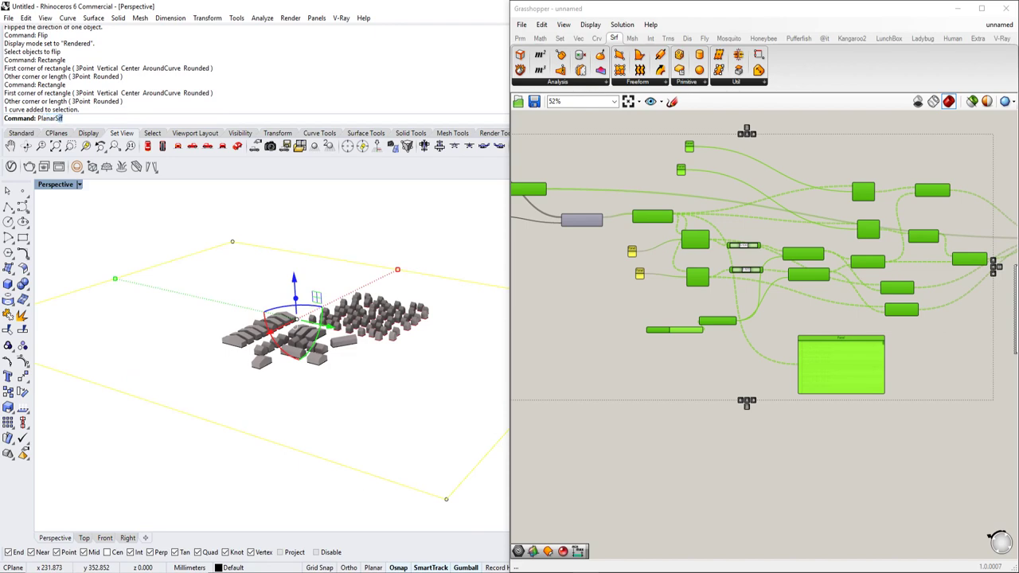
key("Return")
scroll(373, 401, "up", 6)
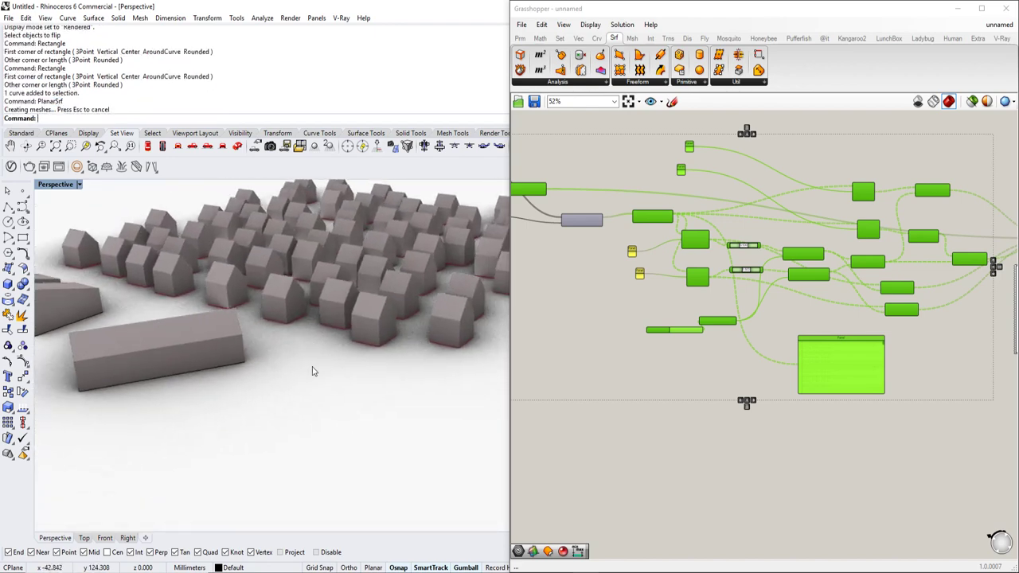
Look over the rendered houses and the Grasshopper definition from the custom preview back to the footprint inputs.
mouse_move(313, 371)
right_mouse_down()
mouse_move(357, 364)
mouse_move(328, 364)
right_mouse_up()
right_click_drag(278, 345, 354, 346)
scroll(352, 355, "down", 4)
scroll(882, 298, "down", 1)
right_click_drag(898, 299, 762, 295)
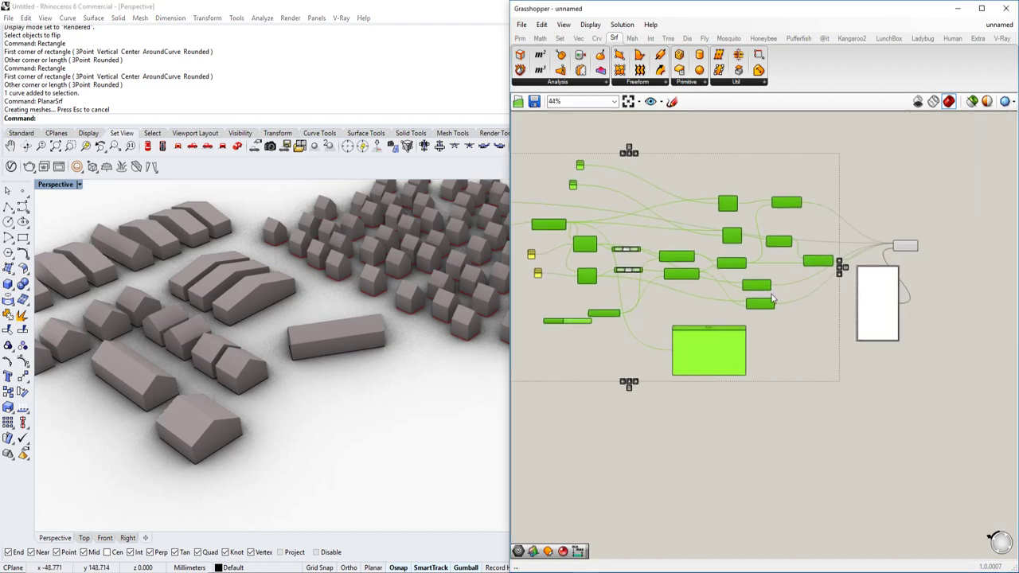
scroll(756, 386, "down", 2)
right_click_drag(752, 388, 838, 374)
left_click(674, 425)
right_click_drag(626, 348, 735, 345)
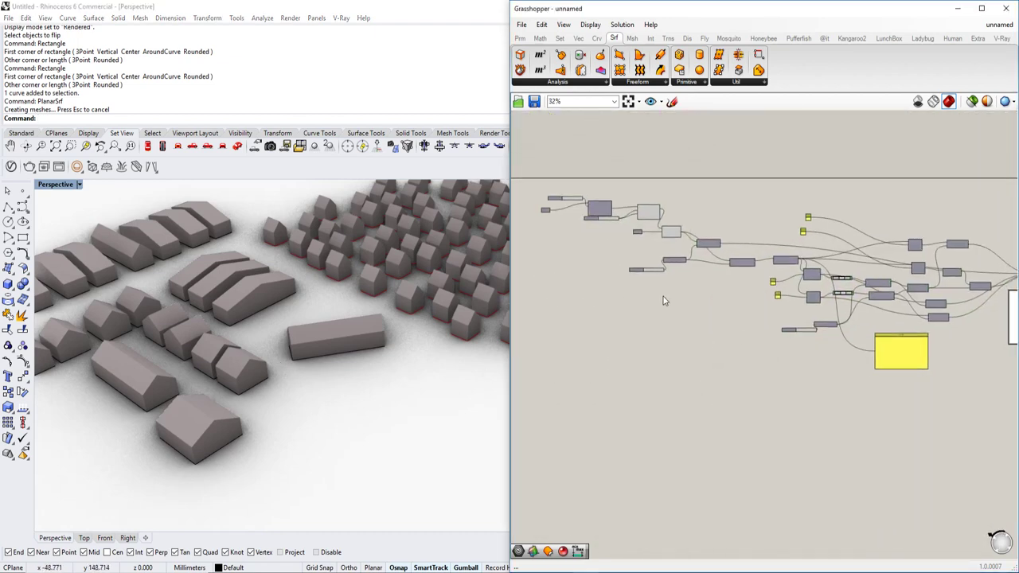
right_click_drag(663, 297, 764, 295)
scroll(743, 230, "up", 5)
right_click_drag(742, 231, 815, 252)
scroll(848, 297, "down", 1)
right_click_drag(848, 297, 757, 282)
scroll(757, 281, "down", 1)
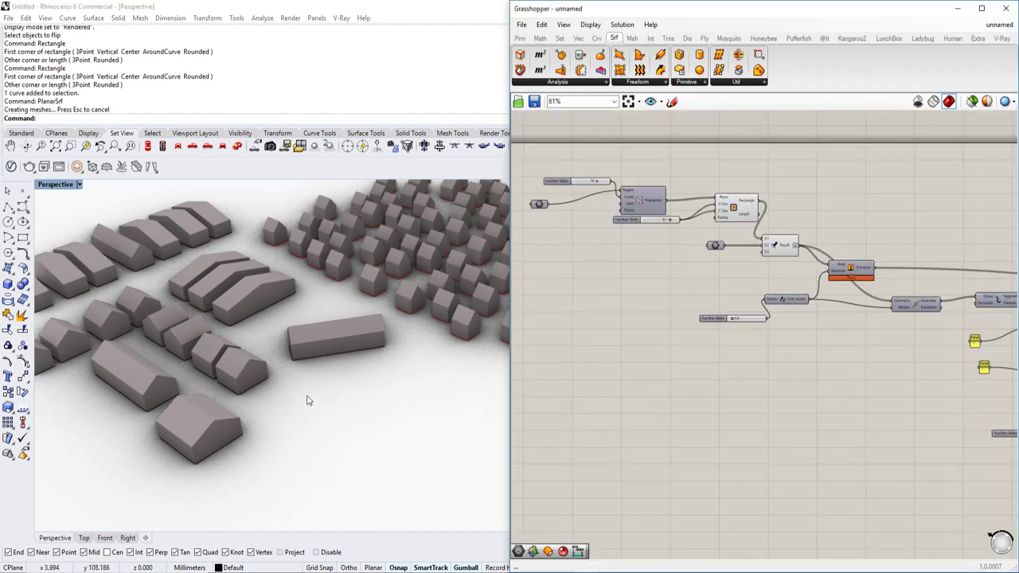
Select the footprint curve of the frontmost house in Rhino and move it across the ground with the gumball.
left_click(202, 459)
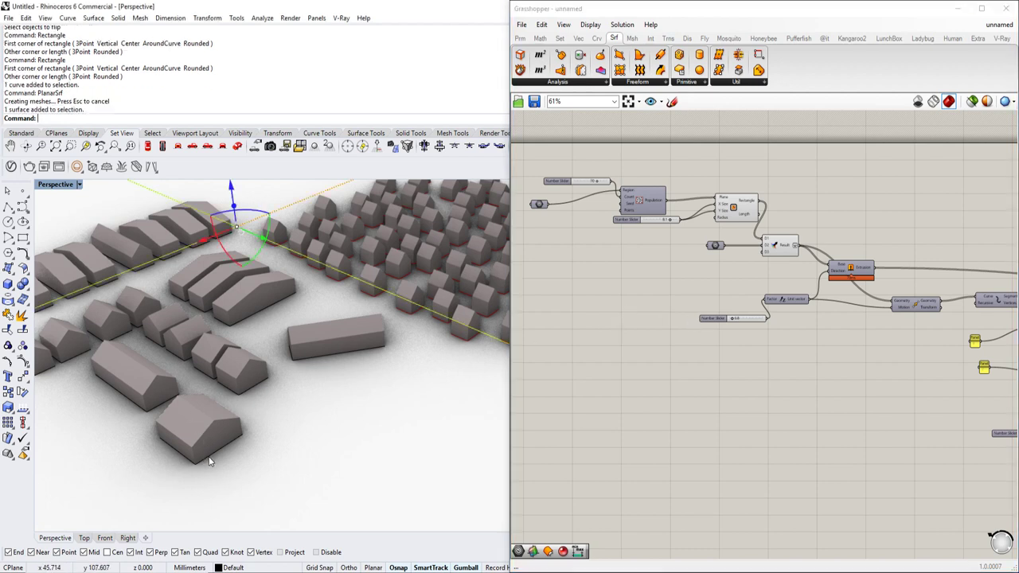
left_click(209, 460)
right_click(273, 430)
right_click_drag(273, 430, 322, 322, "shift")
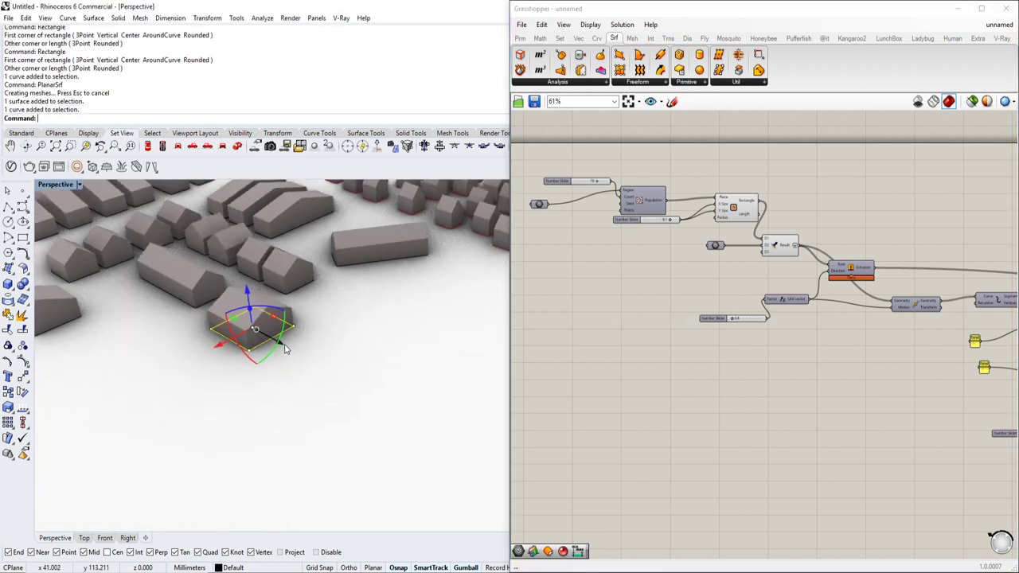
left_click_drag(286, 349, 353, 379)
left_click_drag(277, 384, 241, 413)
left_click_drag(304, 409, 242, 373)
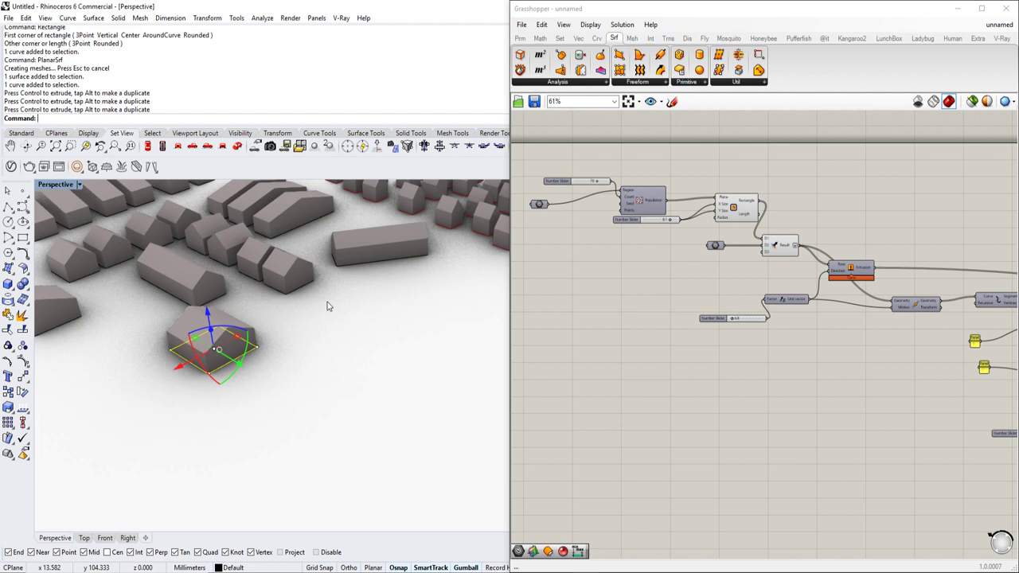
Rotate the frontmost house's footprint curve about the vertical axis with the gumball and deselect it.
right_click_drag(268, 356, 223, 413)
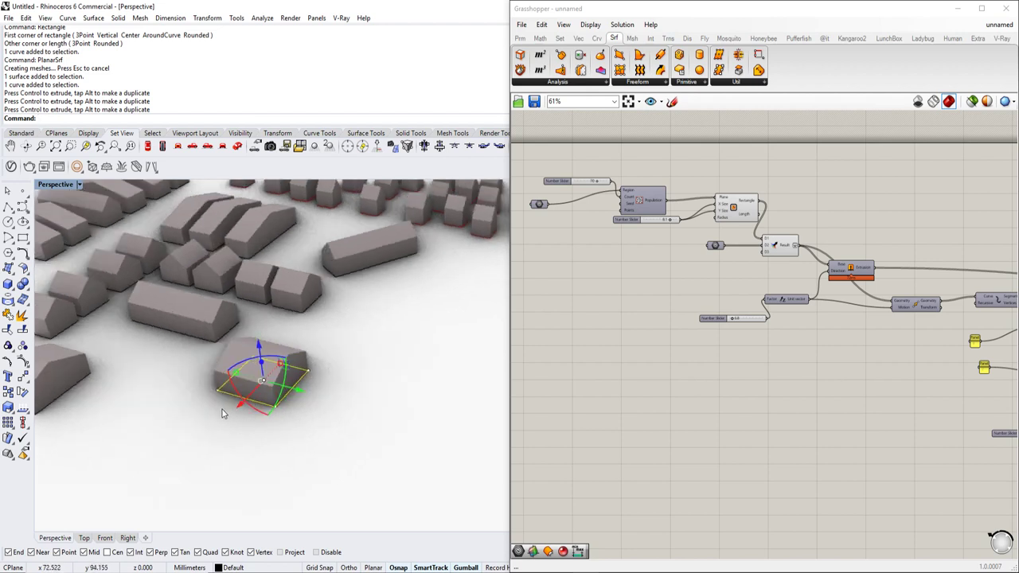
left_click(229, 364)
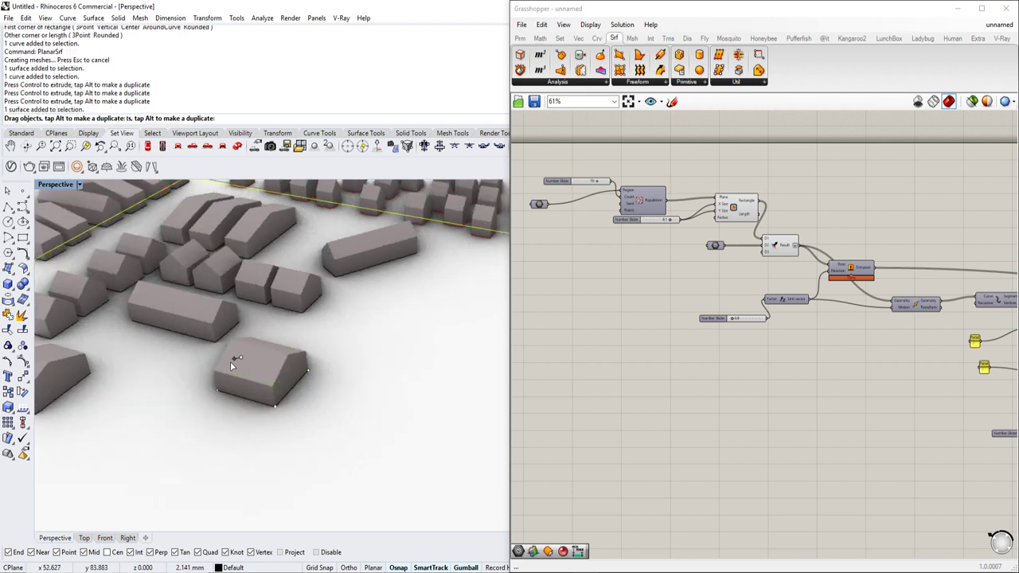
left_click(287, 394)
left_click(287, 395)
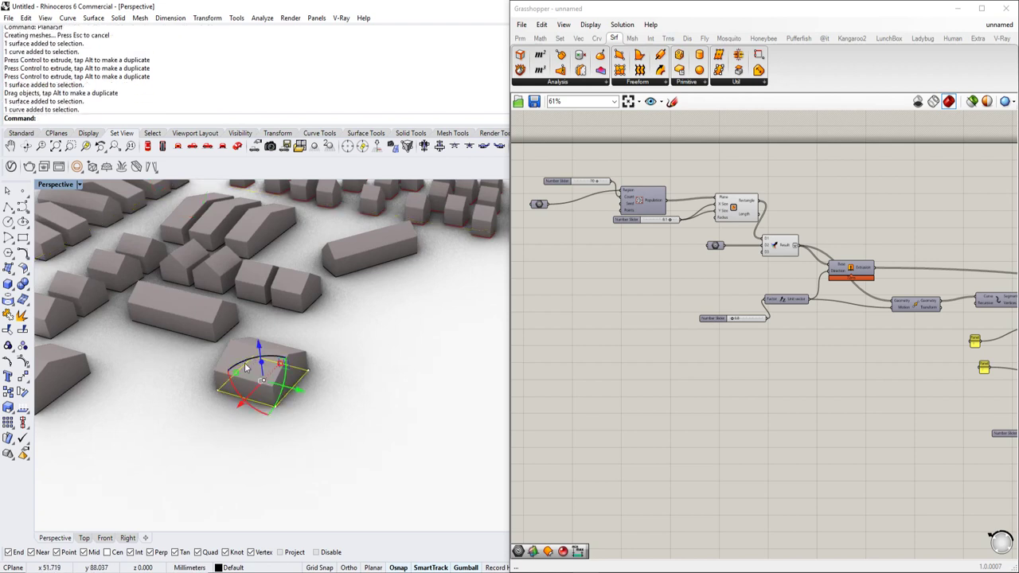
left_click_drag(247, 368, 263, 407)
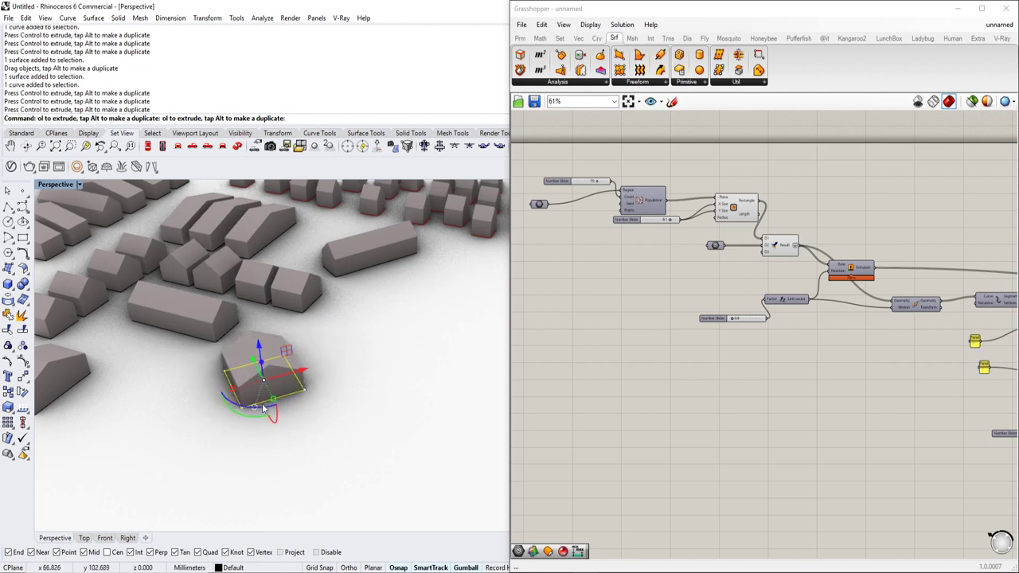
scroll(347, 392, "up", 3)
key("Escape")
Flip the curve direction of the rotated house's footprint and of the long house behind it, and flip each one back.
left_click(347, 392)
left_click(371, 411)
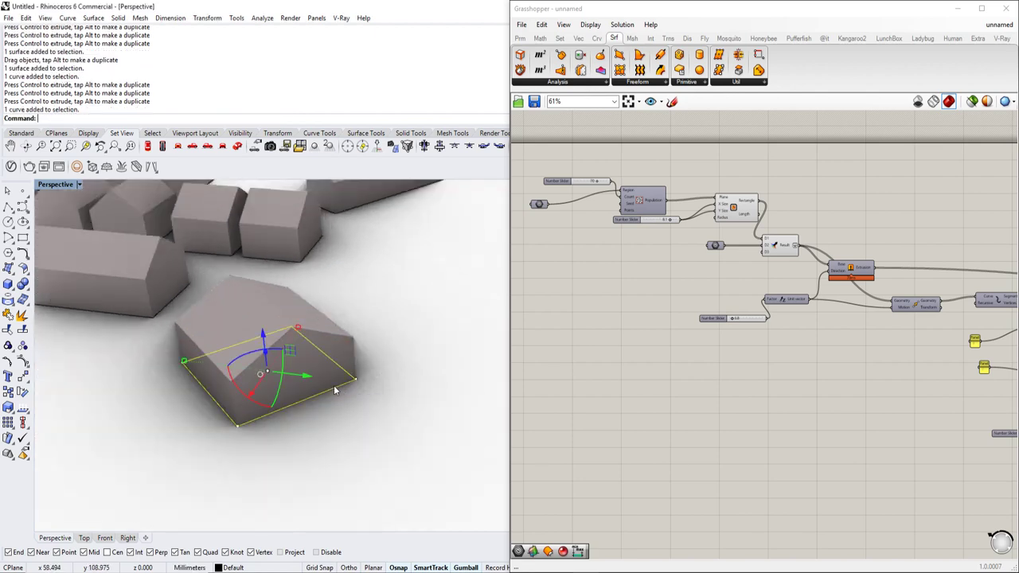
scroll(364, 380, "down", 3)
key("Return")
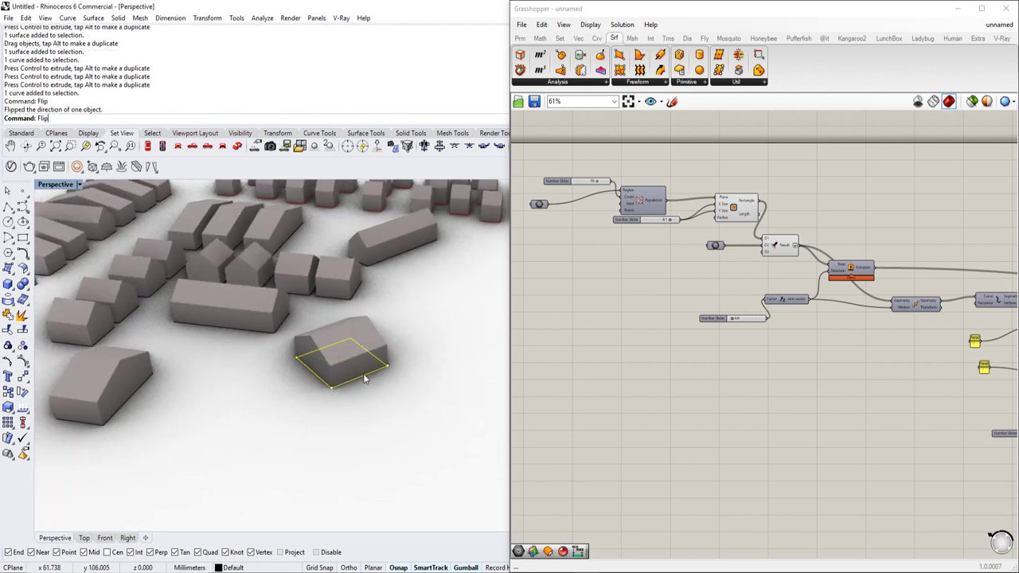
key("Return")
key("Escape")
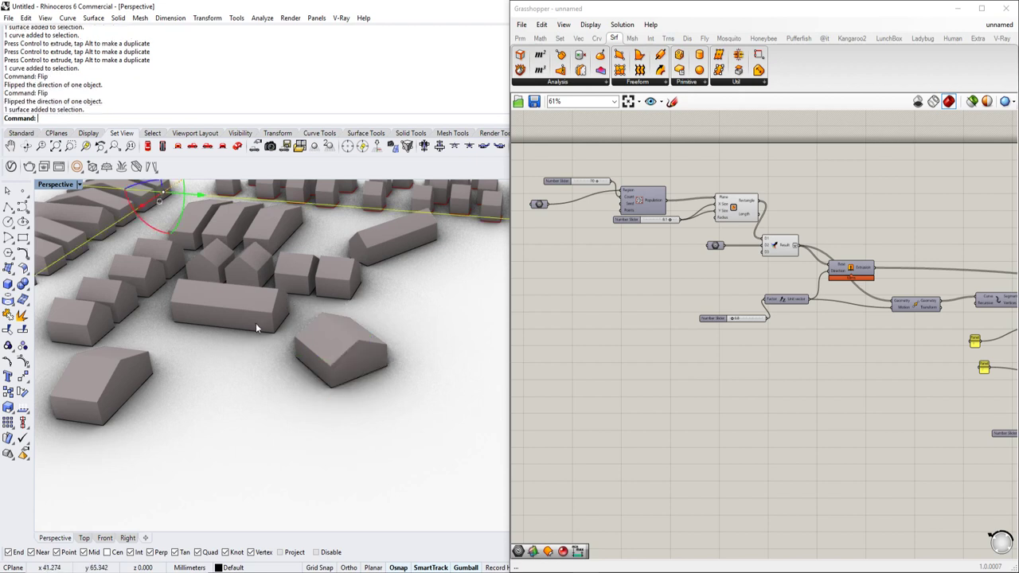
left_click(254, 326)
key("Return")
key("Return")
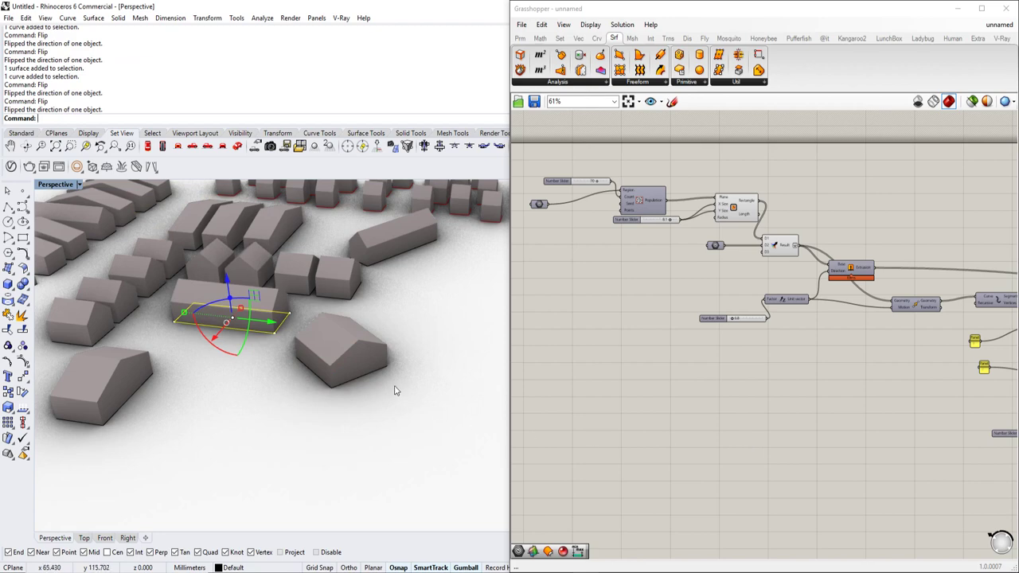
Flip the curve direction of the footprints under the three parallel long houses to turn their roof ridges.
right_click_drag(253, 231, 262, 314)
scroll(271, 279, "up", 6)
left_click(274, 278)
right_click(275, 278)
left_click(262, 315)
left_click(264, 320)
right_click(264, 320)
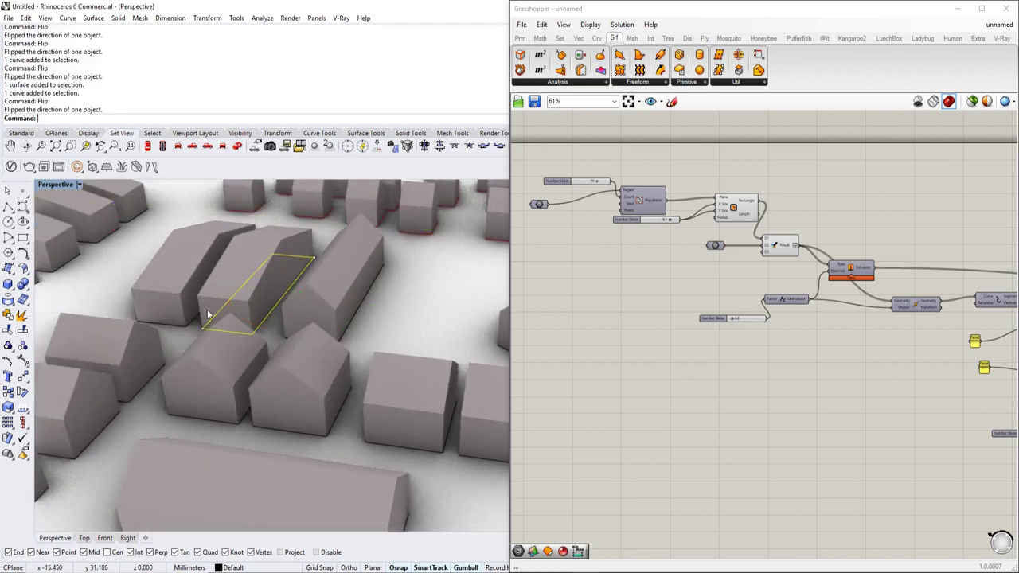
left_click(189, 323)
key("Return")
Flip the footprint directions of the two small houses in front of the three long ones and select the neighbouring footprint.
left_click(234, 424)
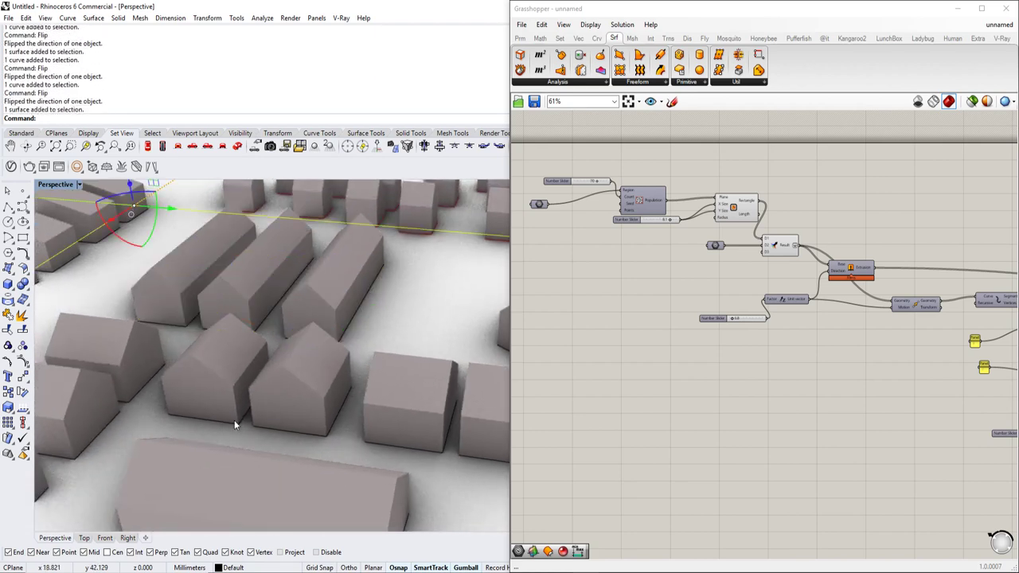
left_click(235, 423)
key("Return")
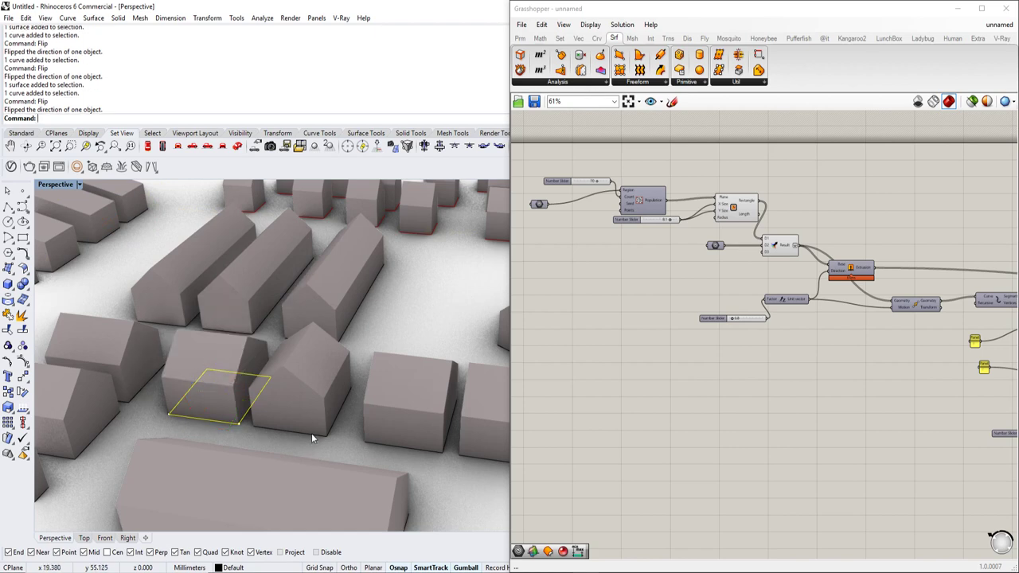
left_click(414, 449)
left_click(413, 444)
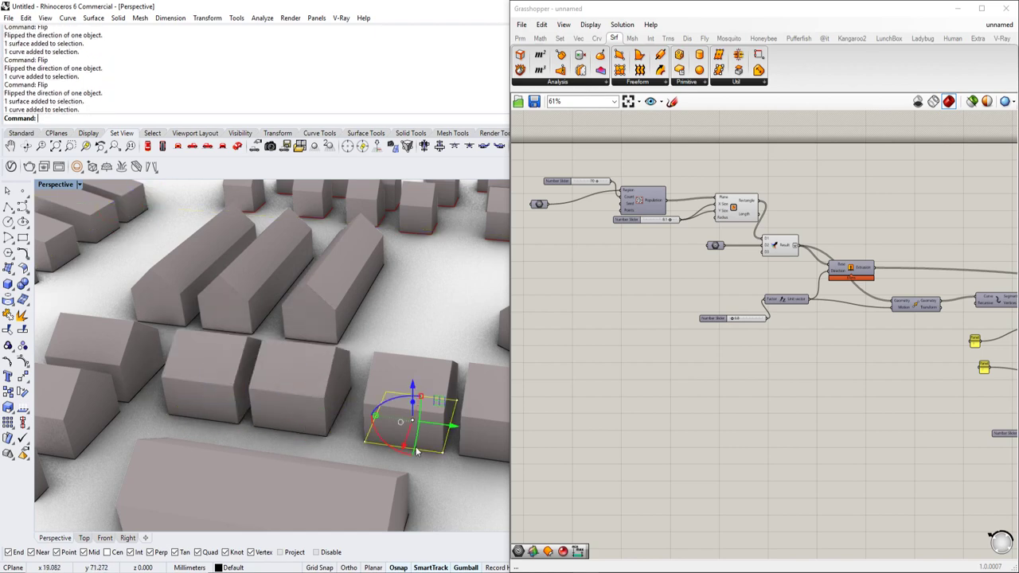
Set the Number Slider feeding the Rectangle's X Size and Y Size to 10.0.
scroll(324, 439, "down", 5)
right_click_drag(363, 391, 332, 411)
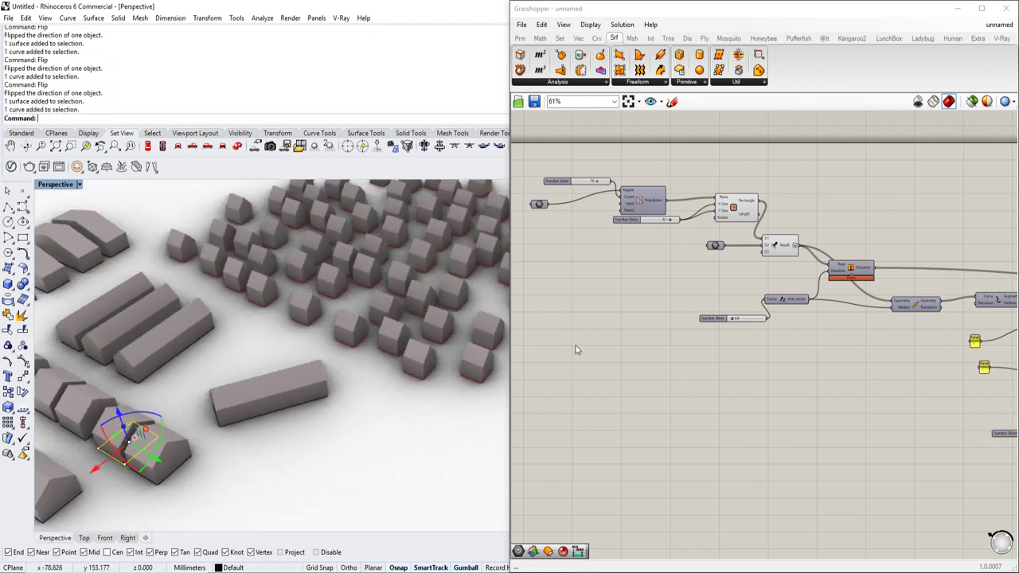
scroll(373, 352, "down", 6)
right_click_drag(373, 353, 400, 301)
scroll(664, 205, "up", 3)
scroll(667, 205, "up", 3)
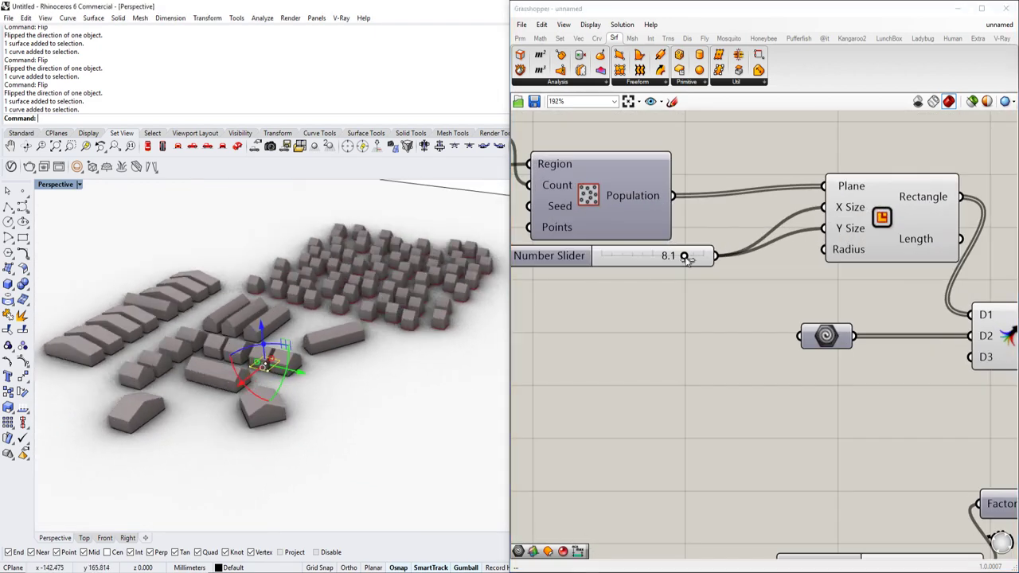
left_click_drag(685, 257, 723, 258)
Set the Number Slider feeding the Population component's Count input to 33.
scroll(828, 289, "down", 2)
right_click_drag(987, 351, 805, 289)
scroll(831, 289, "down", 3)
scroll(689, 190, "up", 6)
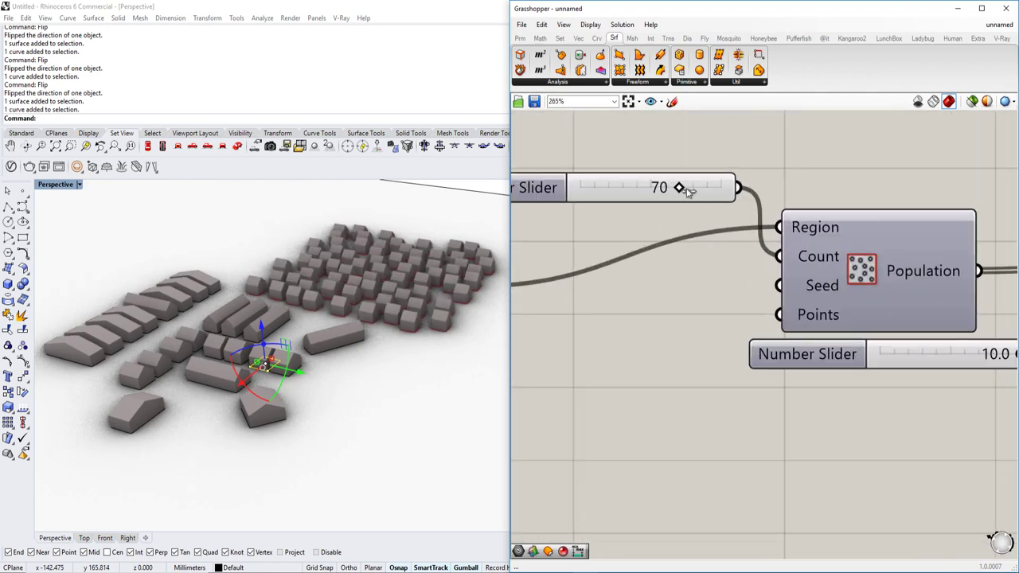
left_click_drag(689, 190, 630, 193)
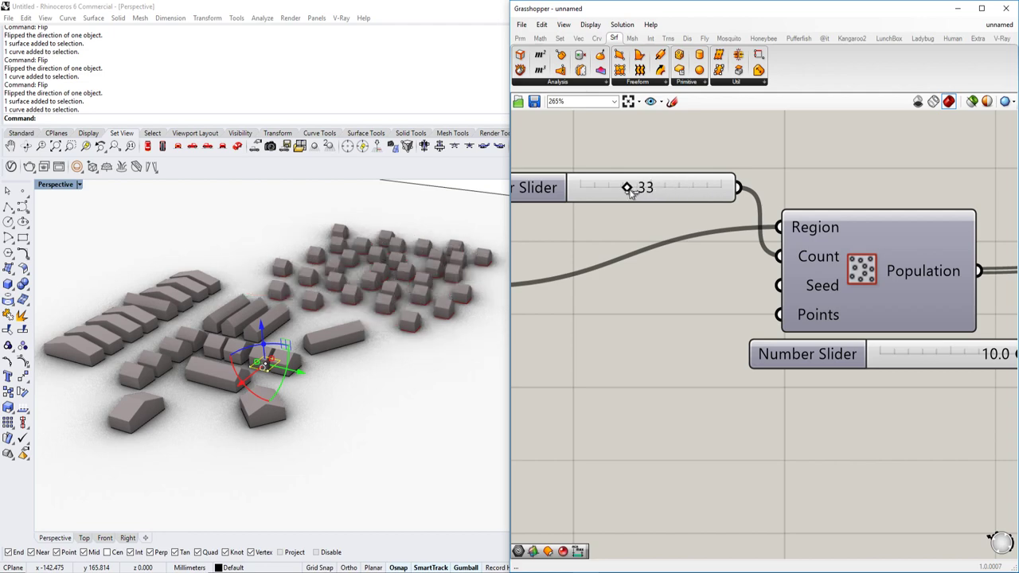
Draw a new footprint rectangle in Rhino on the empty ground beside the front house.
scroll(638, 213, "down", 3)
right_click_drag(843, 306, 627, 290)
scroll(748, 309, "down", 3)
right_click_drag(555, 310, 712, 319)
right_click_drag(338, 388, 310, 407)
scroll(310, 407, "up", 5)
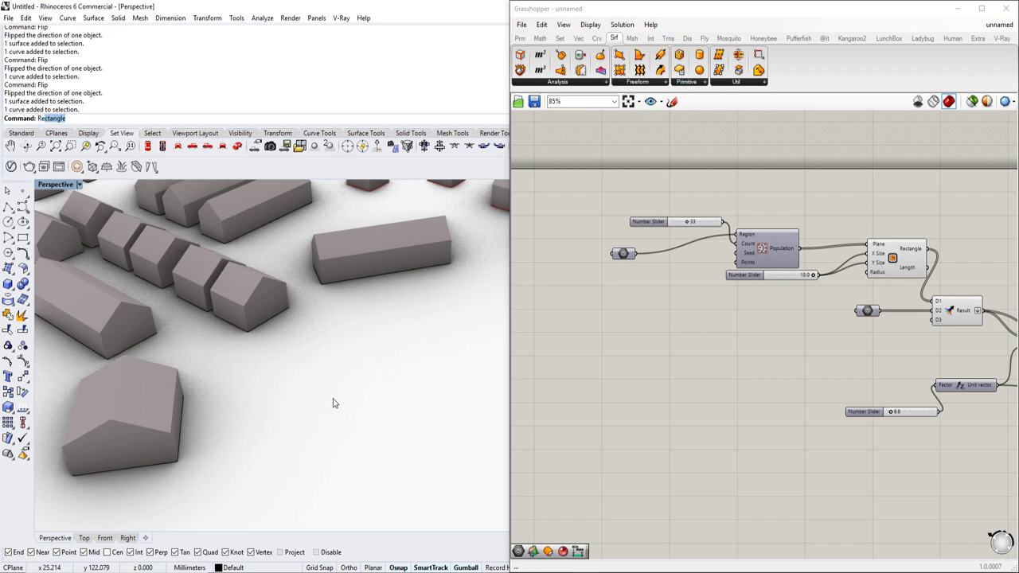
type("R")
key("Return")
left_click(346, 345)
left_click(391, 473)
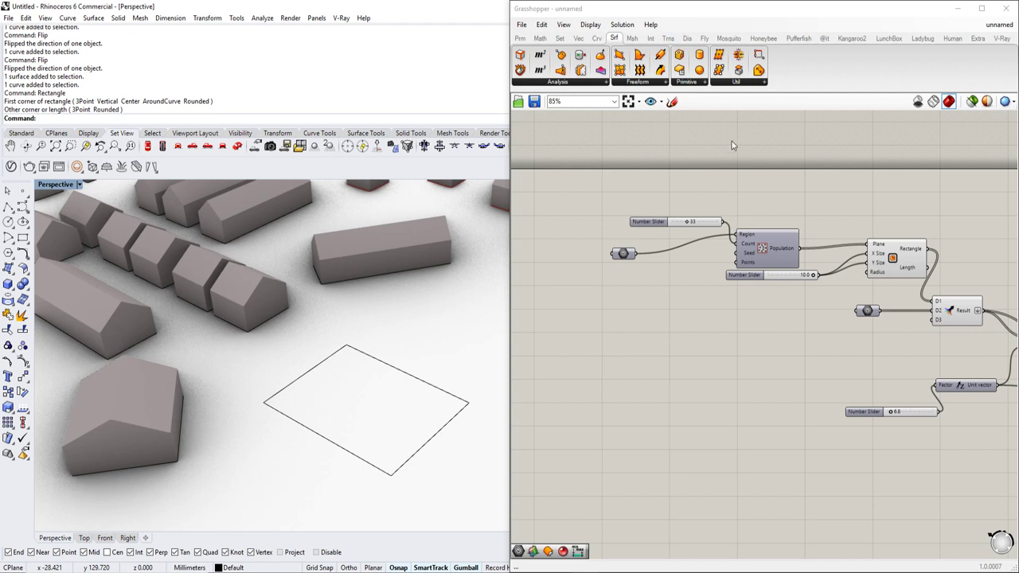
Add a Geometry Pipeline component to the Grasshopper canvas below the population inputs.
right_click_drag(581, 387, 616, 322)
double_click(616, 323)
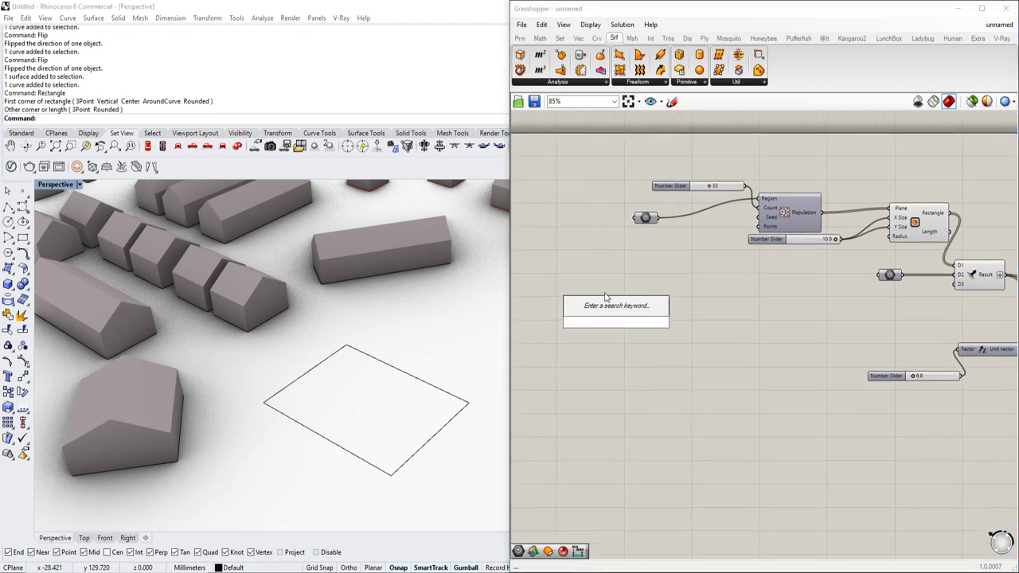
type("custom")
key("BackSpace")
key("BackSpace")
key("BackSpace")
key("BackSpace")
key("BackSpace")
key("BackSpace")
type("geo")
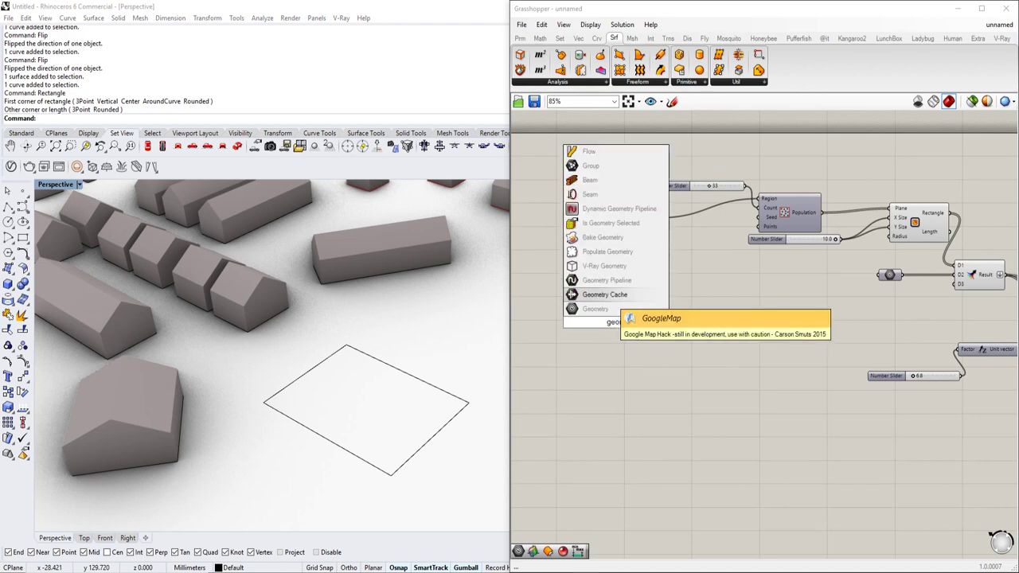
key("Up")
key("Return")
scroll(679, 355, "up", 2)
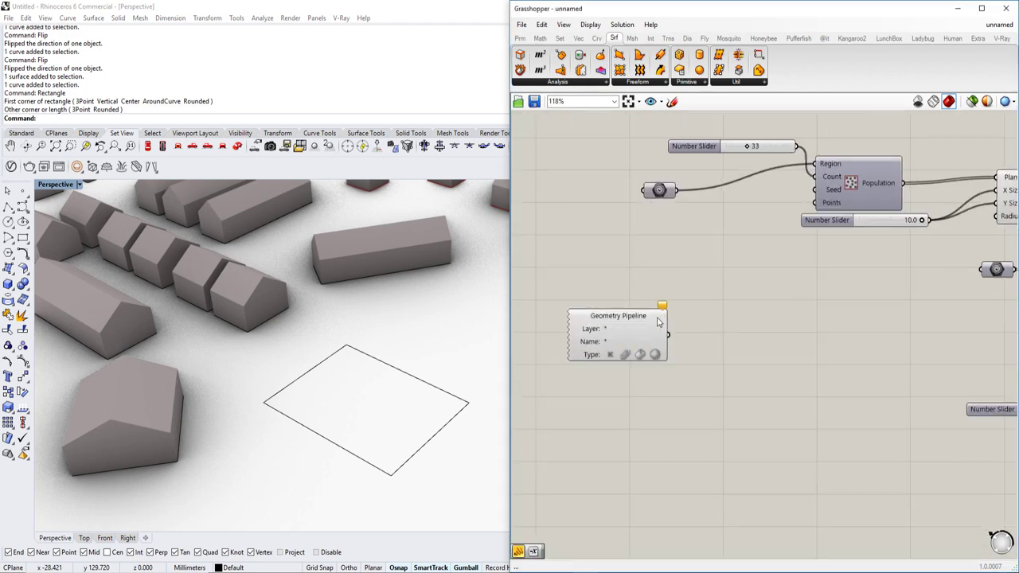
scroll(658, 321, "up", 2)
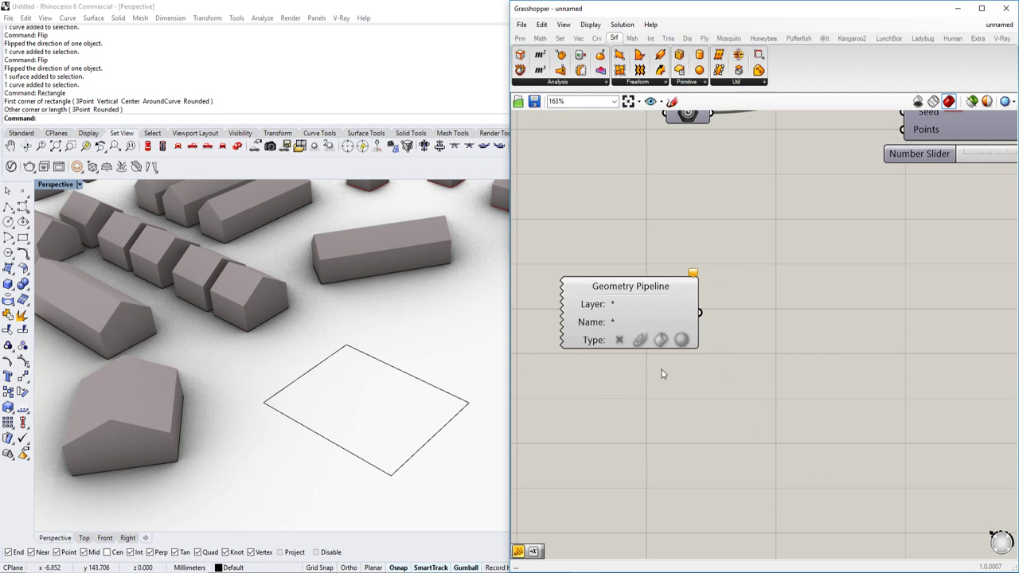
Collapse the Grasshopper window and create a new Rhino layer named roof.
left_click_drag(783, 9, 777, 93)
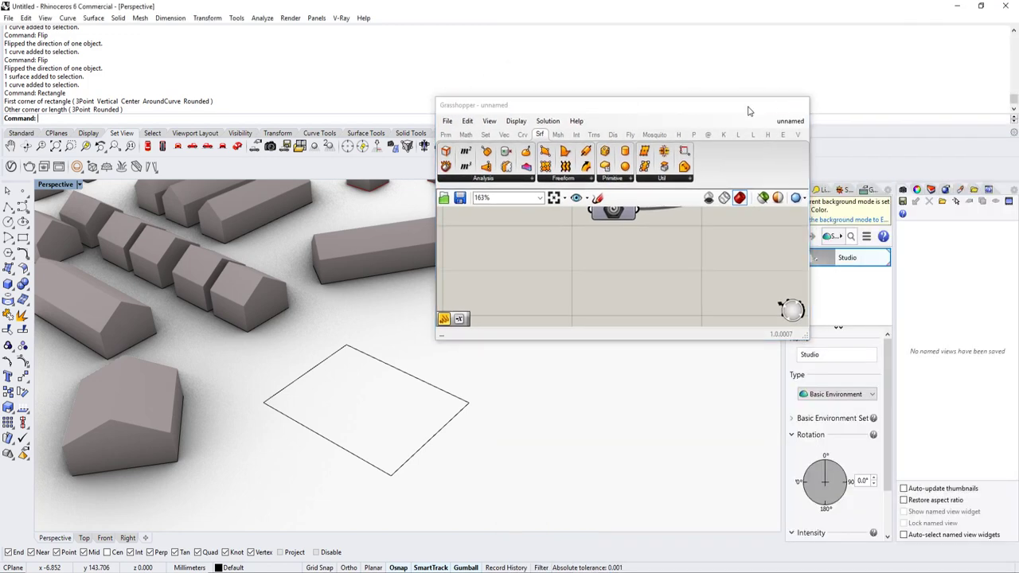
left_click(749, 104)
left_click(918, 191)
left_click(903, 202)
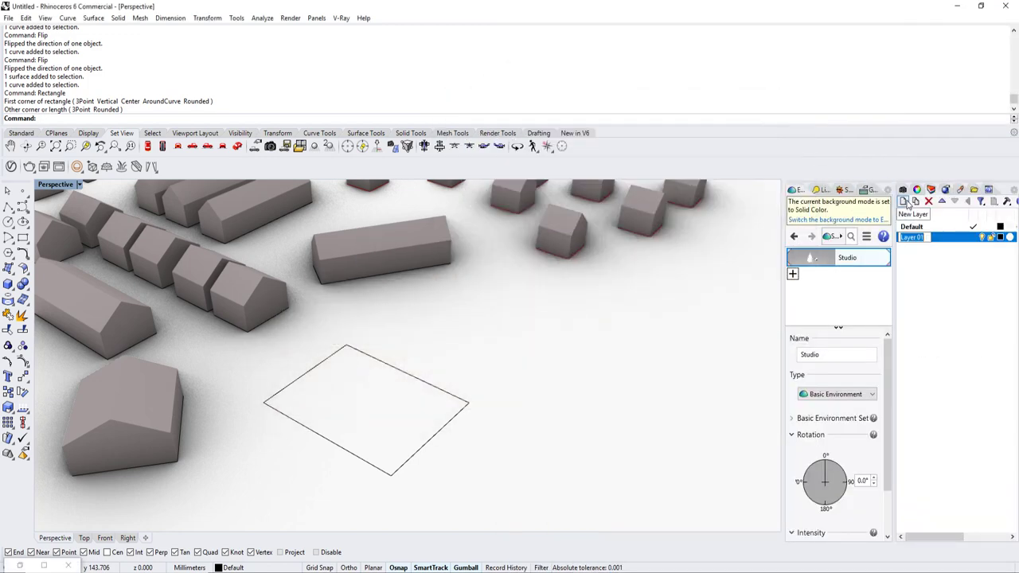
type("roof")
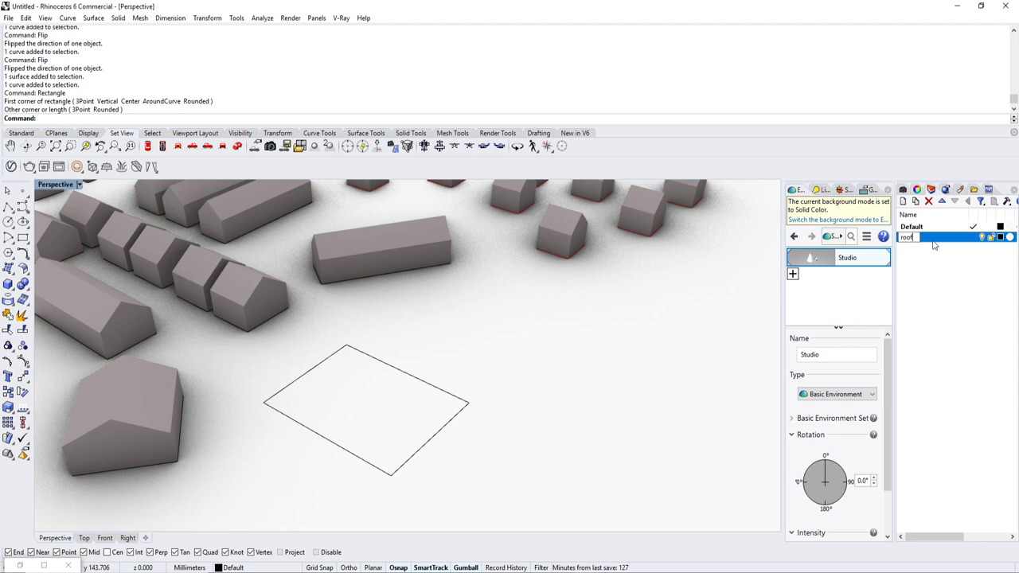
key("Return")
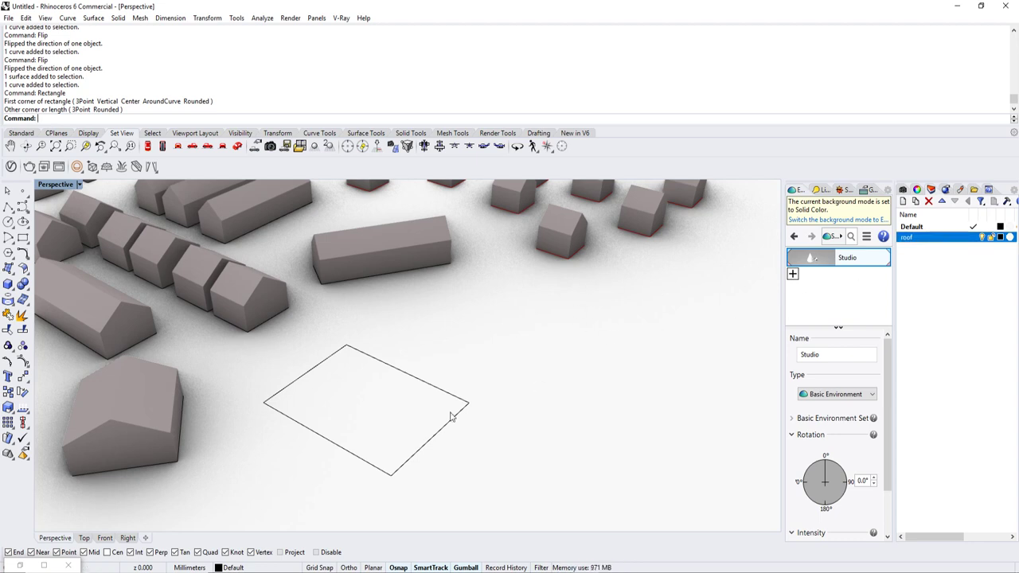
Select the newly drawn rectangle and assign it to the roof layer.
left_click(430, 390)
left_click(502, 414)
left_click(231, 568)
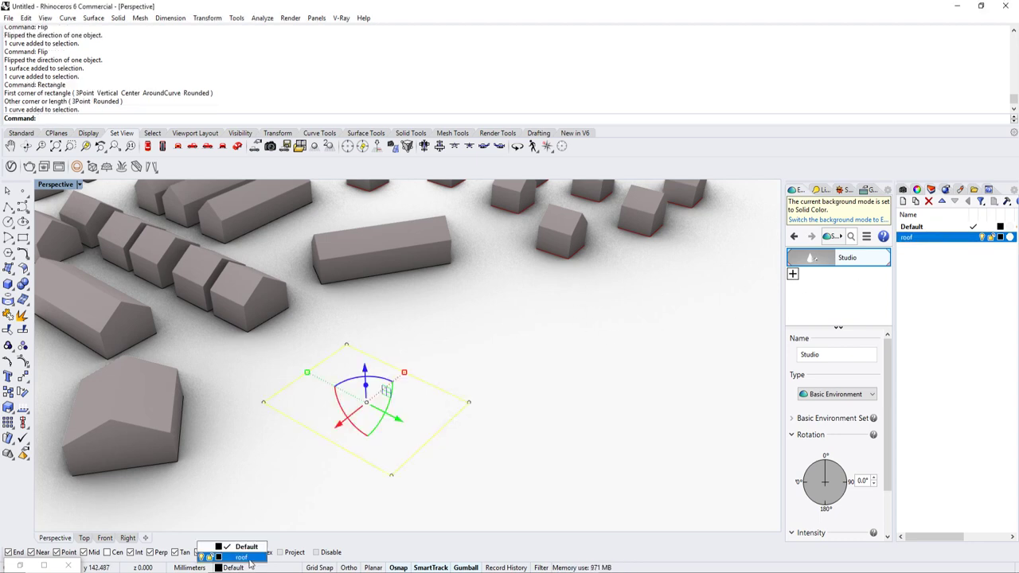
left_click(239, 551)
Set the roof layer's colour to bright green (R 30, G 255, B 0).
left_click(1000, 236)
left_click(253, 316)
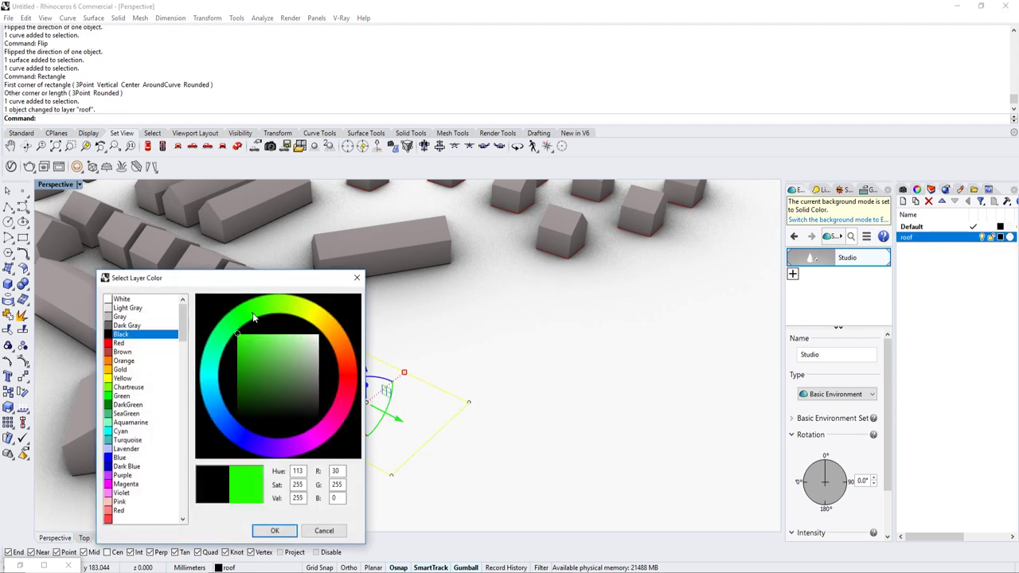
left_click(274, 530)
scroll(598, 341, "down", 5)
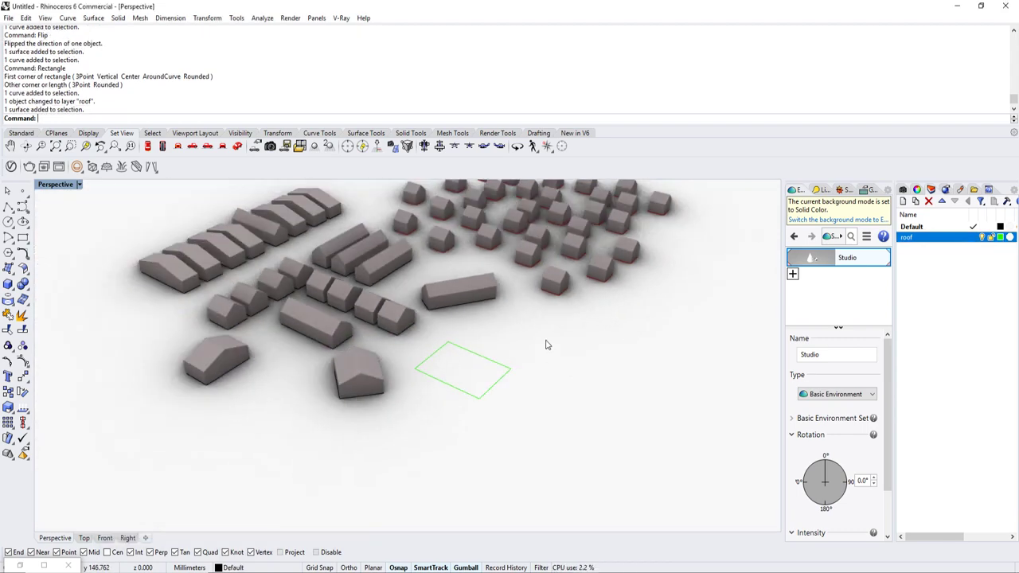
key("Return")
left_click(582, 307)
left_click(658, 385)
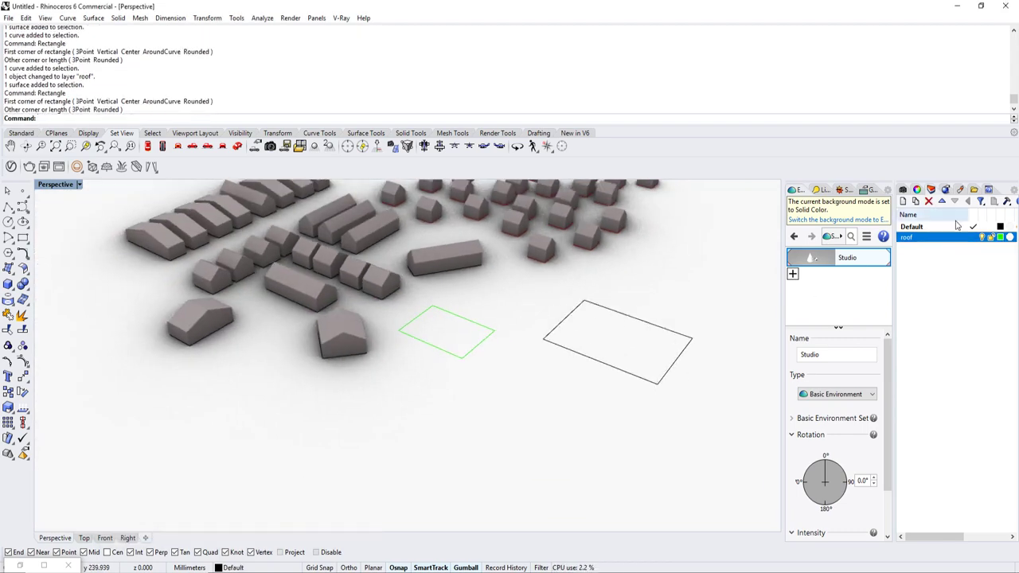
key("ctrl+z")
Make the roof layer current and draw a medium and a small rectangle beside the existing green footprint.
double_click(951, 241)
key("Return")
left_click(631, 294)
left_click(675, 340)
key("Return")
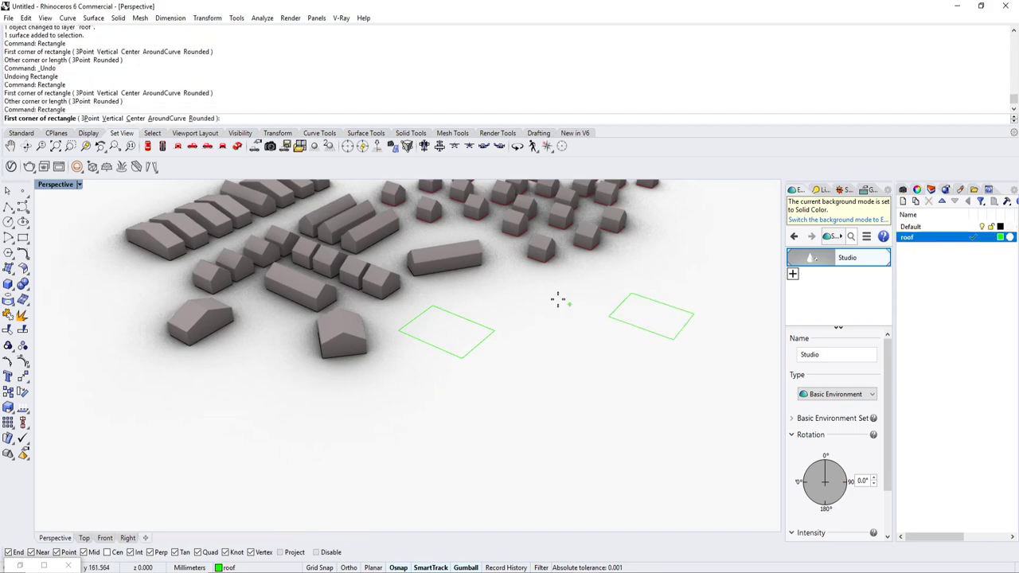
left_click(544, 296)
left_click(572, 323)
Restore the Grasshopper window and place it beside the Rhino viewport, filling the right half of the screen.
left_click(21, 565)
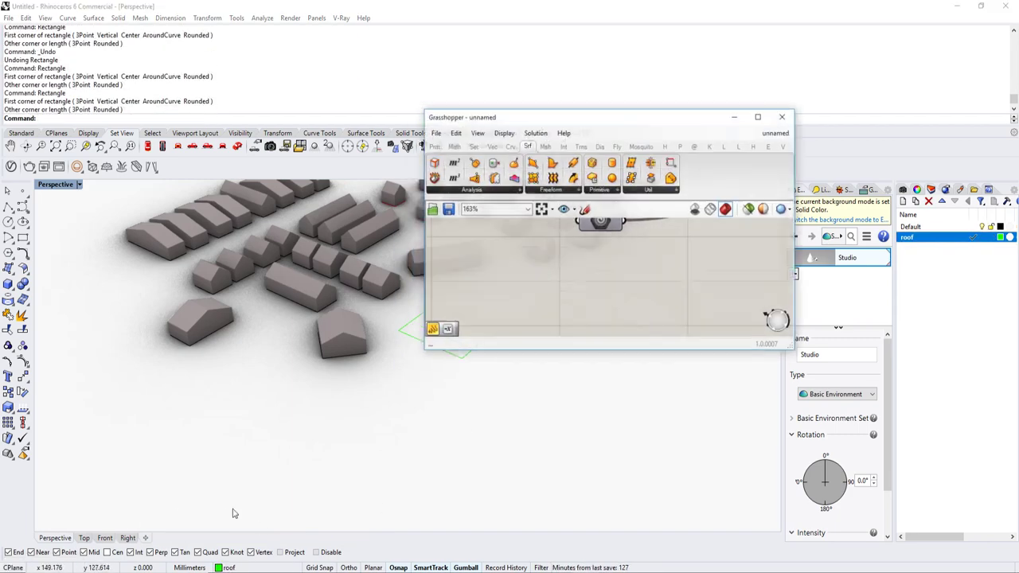
left_click_drag(639, 109, 986, 182)
scroll(778, 244, "down", 2)
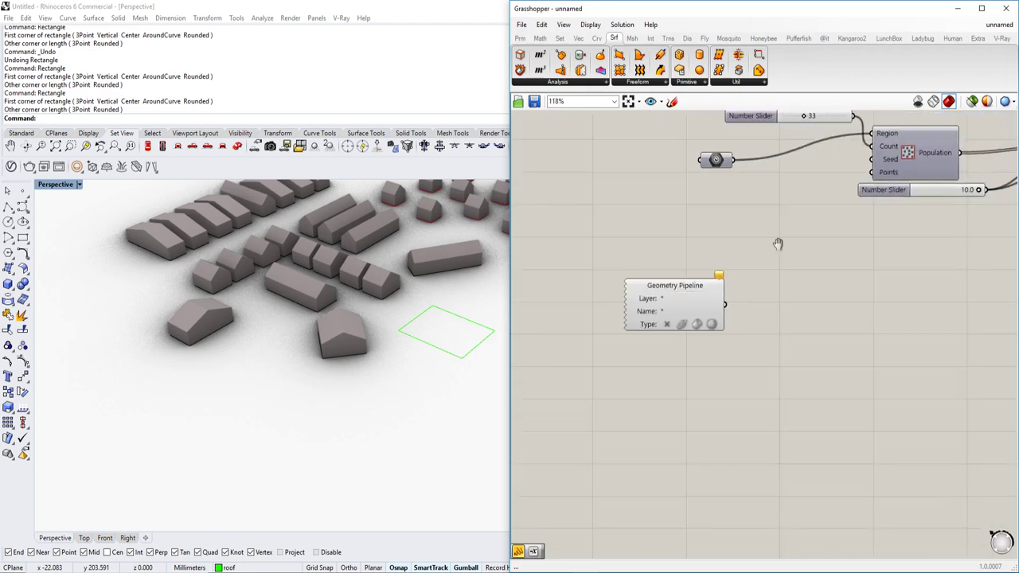
left_click(721, 212)
right_click(721, 212)
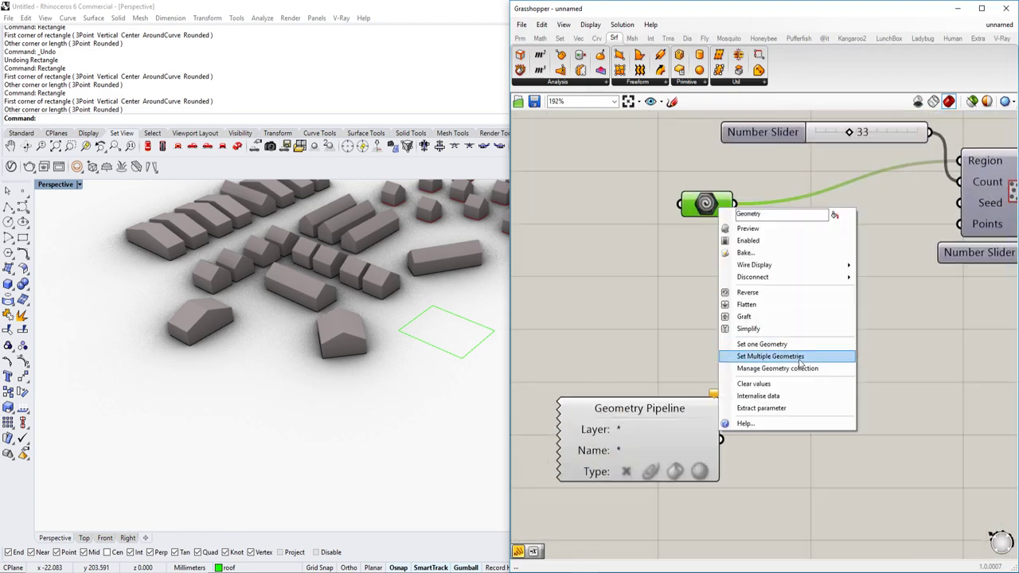
left_click(802, 363)
left_click(271, 257)
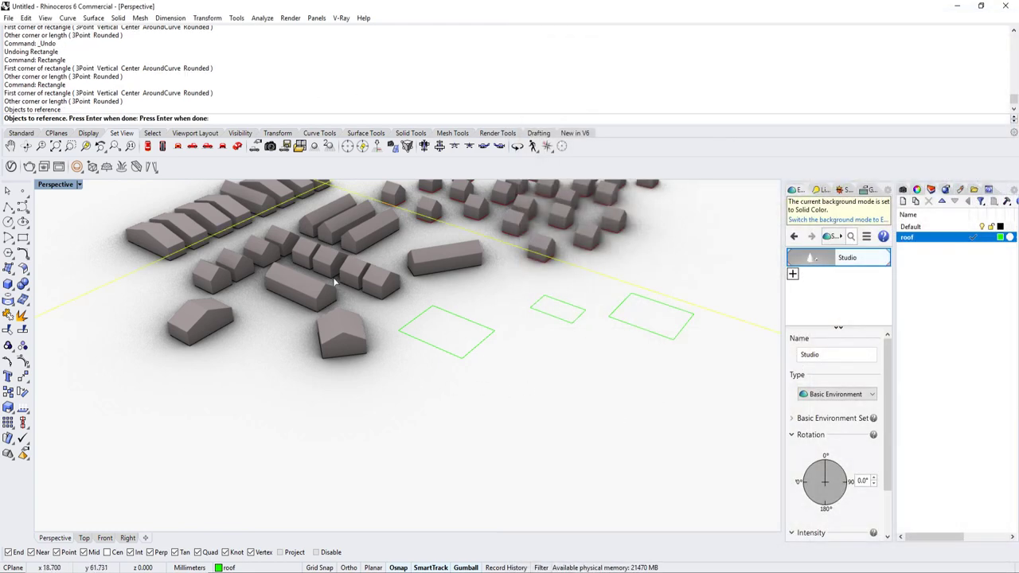
key("Return")
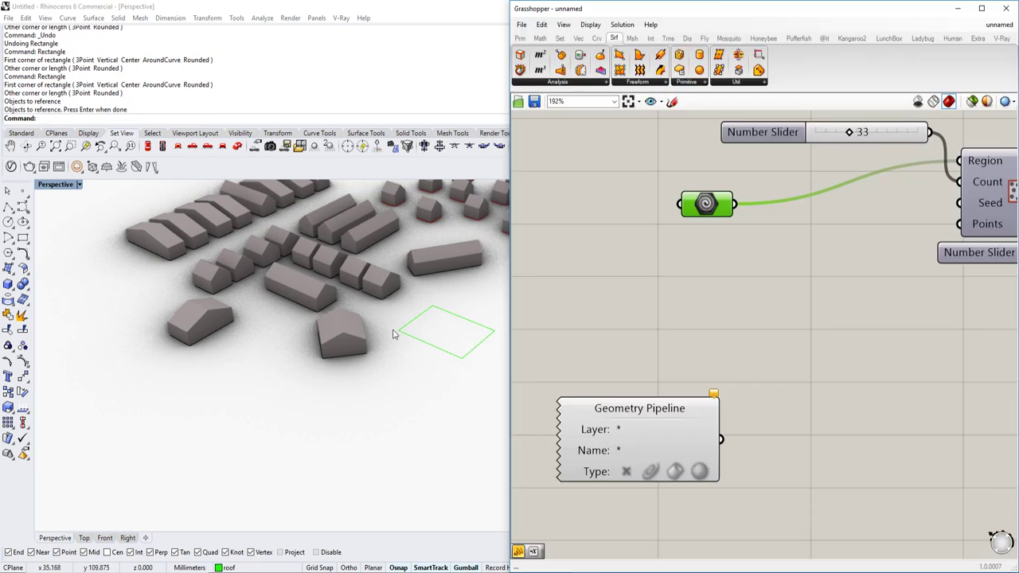
Set the Geometry Pipeline's layer filter to roof and enable its curve type filter.
scroll(393, 334, "down", 4)
mouse_move(393, 334)
right_mouse_down("shift")
mouse_move(371, 315)
mouse_move(325, 331)
mouse_move(371, 351)
right_mouse_up("shift")
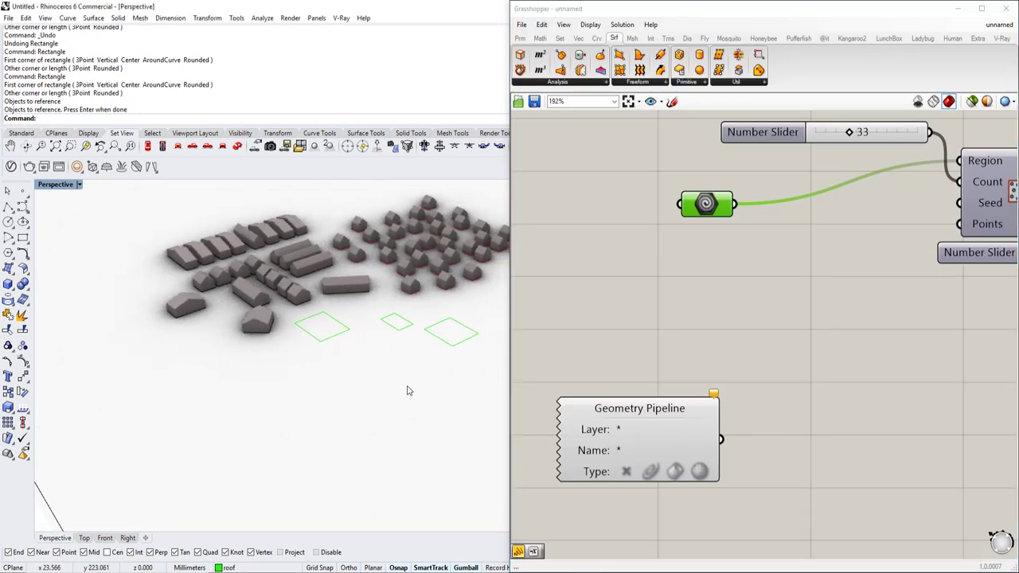
scroll(686, 306, "up", 2)
scroll(677, 314, "up", 2)
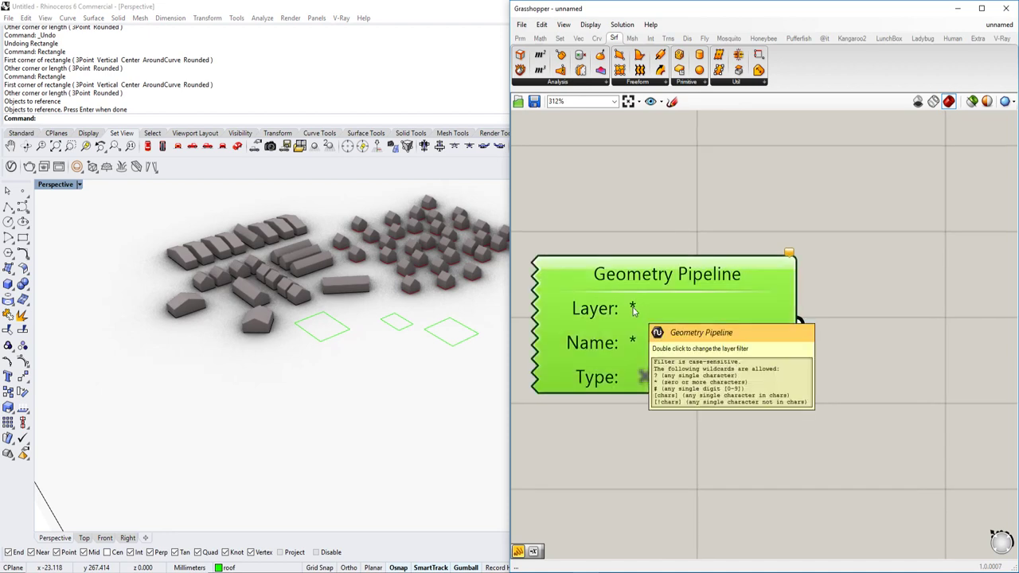
double_click(633, 307)
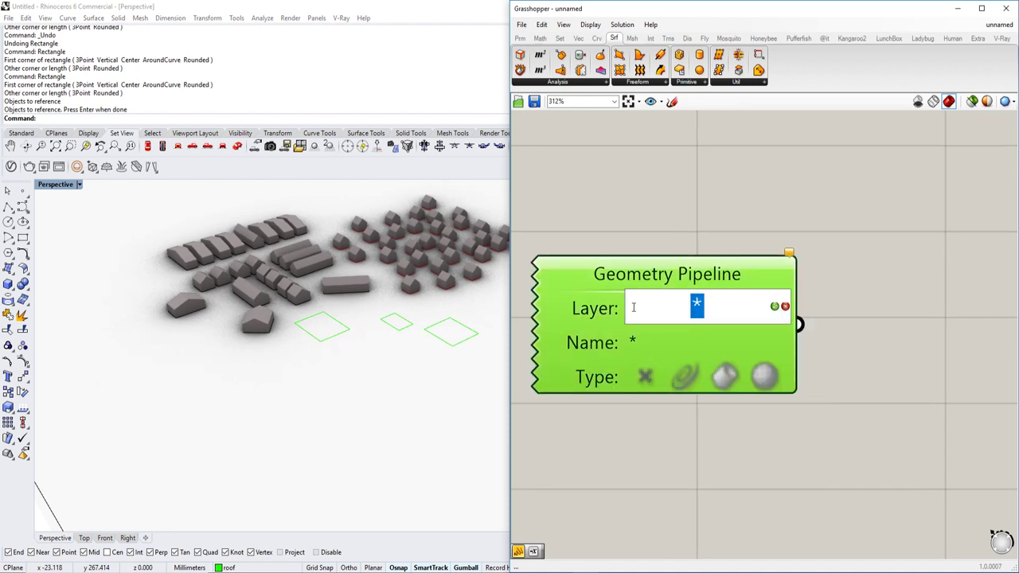
type("roof")
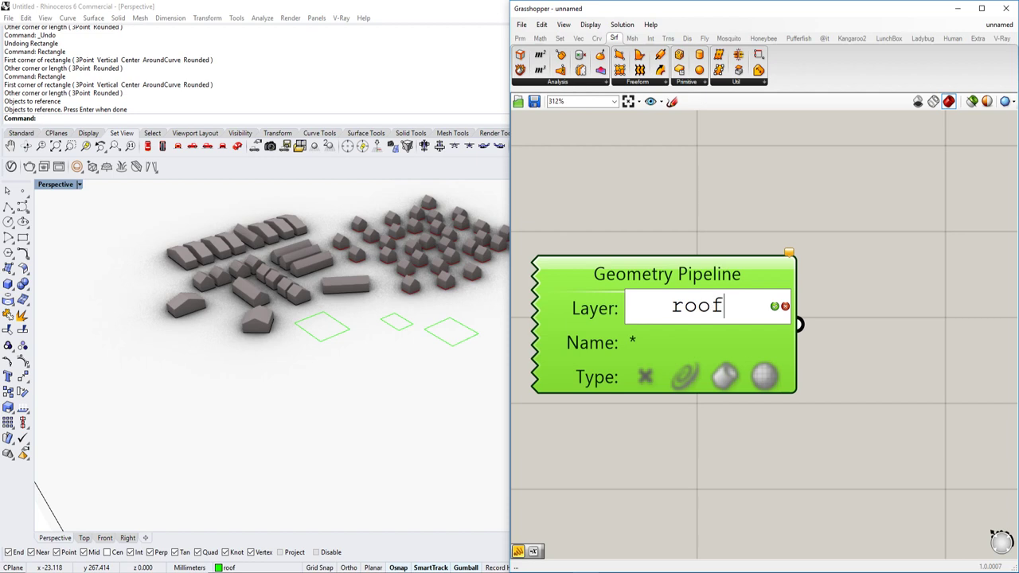
left_click(774, 306)
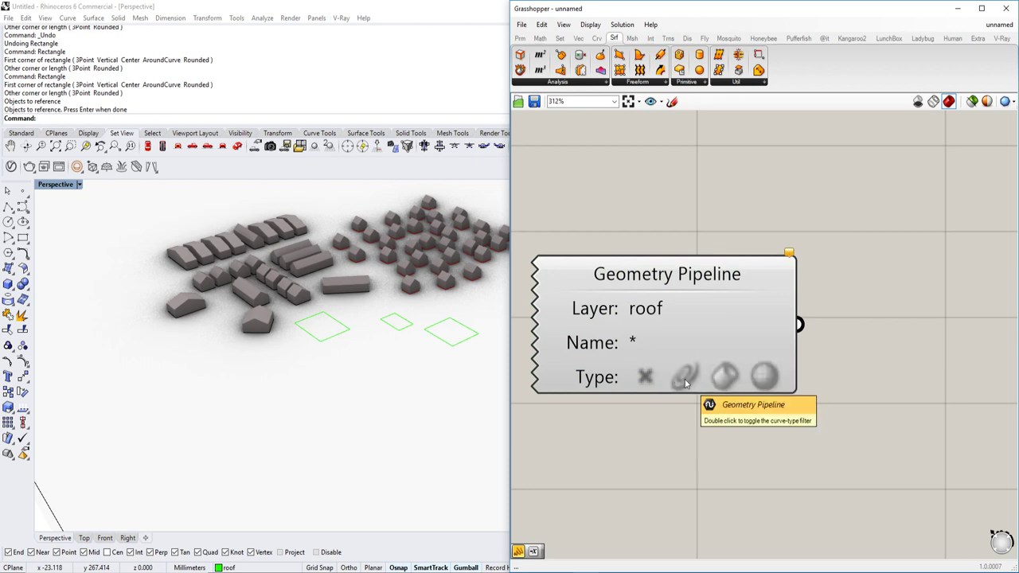
double_click(684, 380)
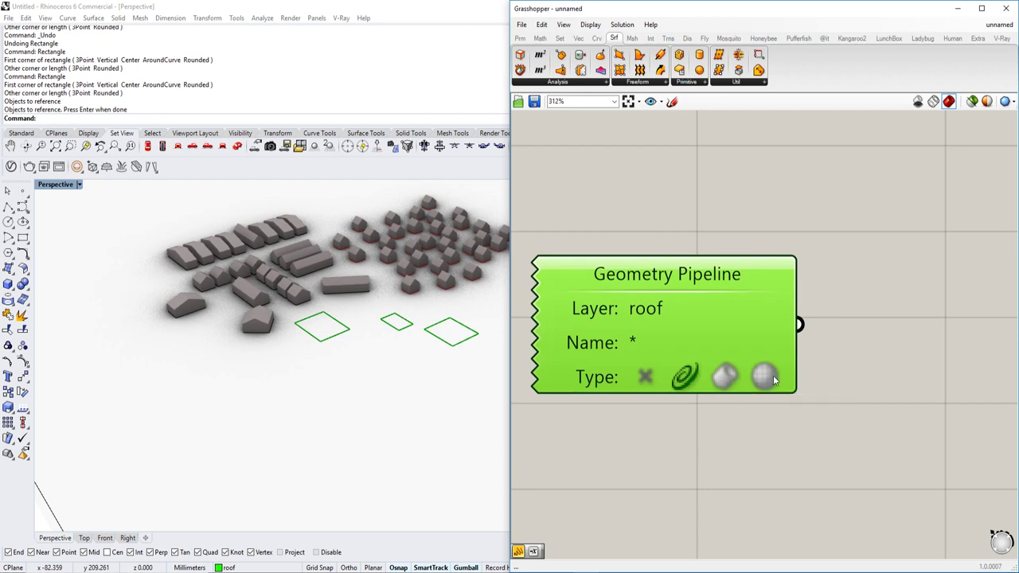
Move the first green roof-layer rectangle a short distance away from the houses with the gumball, then deselect it.
right_click_drag(441, 345, 448, 355)
scroll(448, 355, "up", 3)
scroll(443, 353, "down", 3)
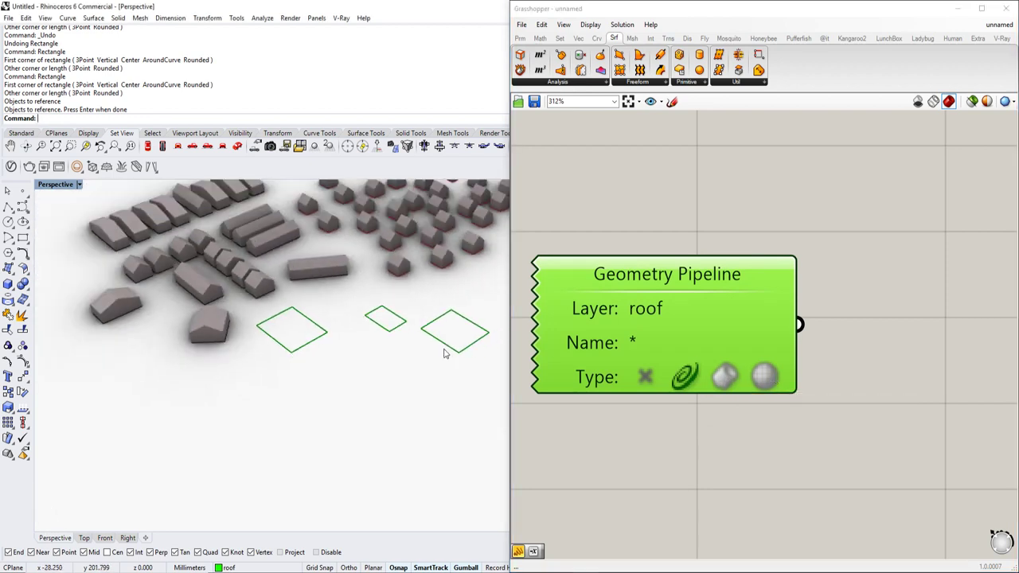
scroll(311, 350, "up", 3)
left_click(310, 350)
left_click(338, 380)
scroll(286, 327, "down", 3)
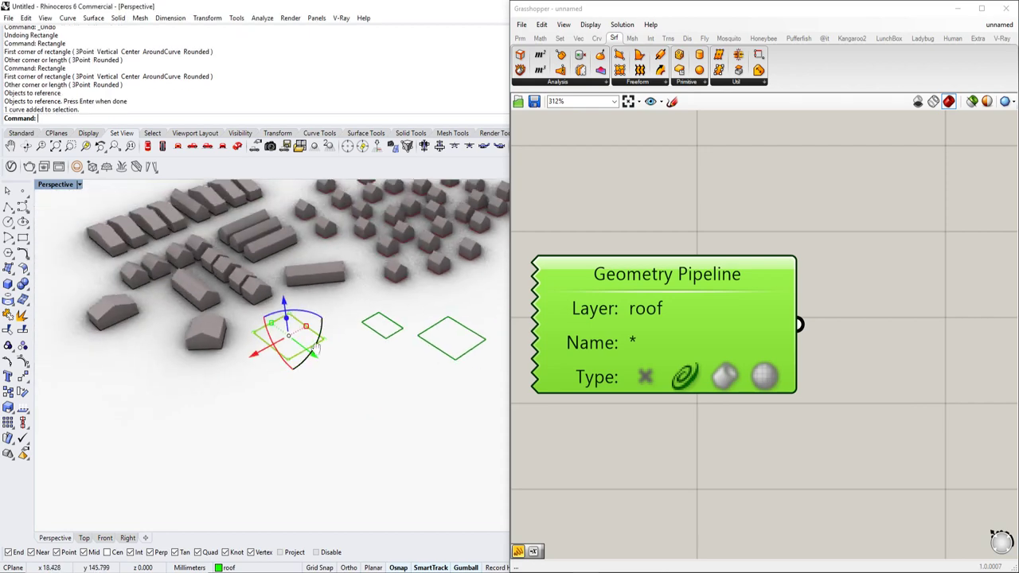
scroll(286, 327, "up", 1)
left_click_drag(286, 326, 324, 354)
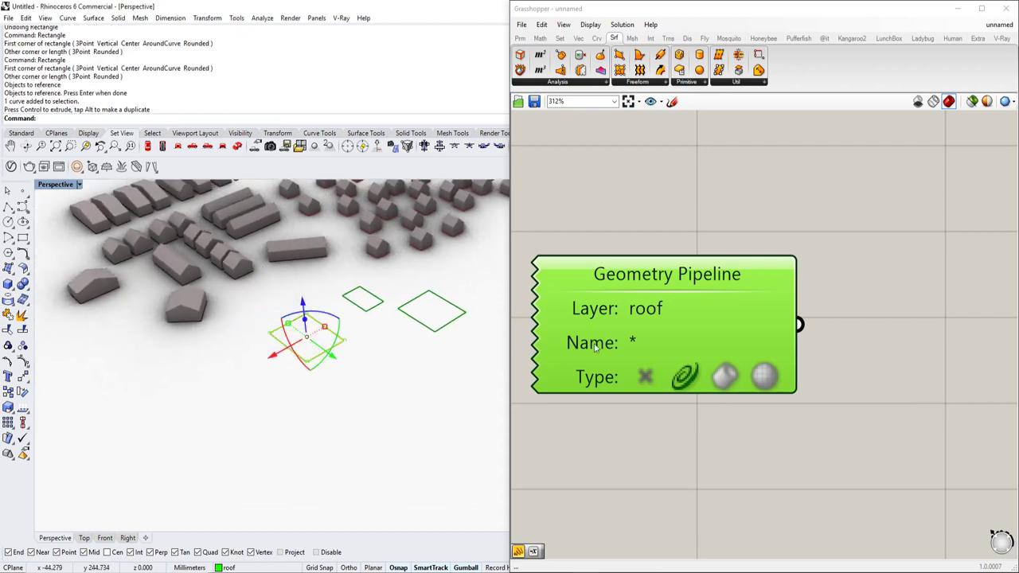
key("Escape")
scroll(693, 377, "down", 3)
right_click_drag(345, 361, 355, 356)
scroll(356, 356, "down", 1)
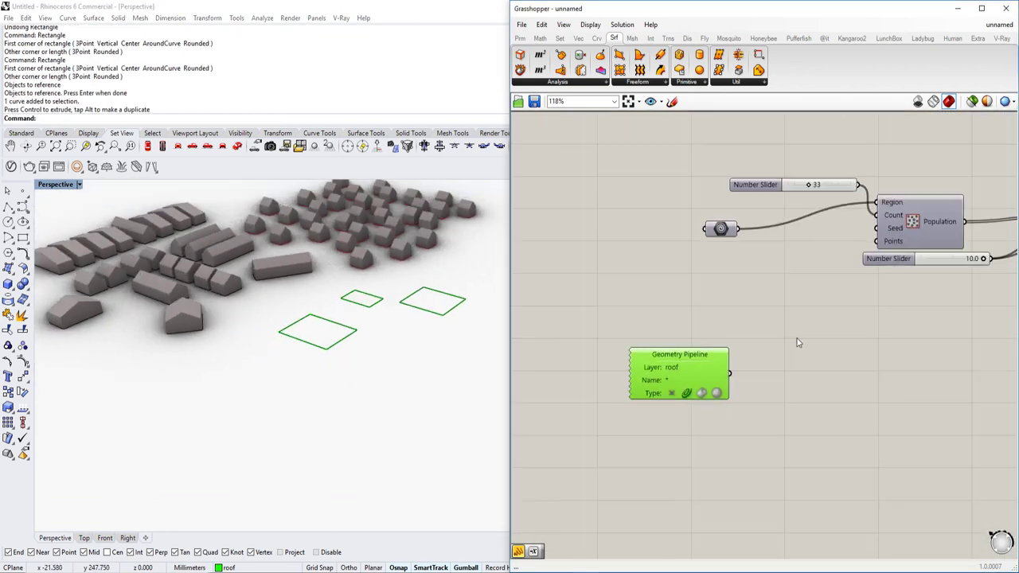
Connect the Geometry Pipeline output to the D3 input of the Merge component that collects the footprints.
scroll(796, 341, "down", 3)
scroll(773, 356, "down", 2)
right_click_drag(891, 379, 737, 330)
scroll(737, 330, "up", 2)
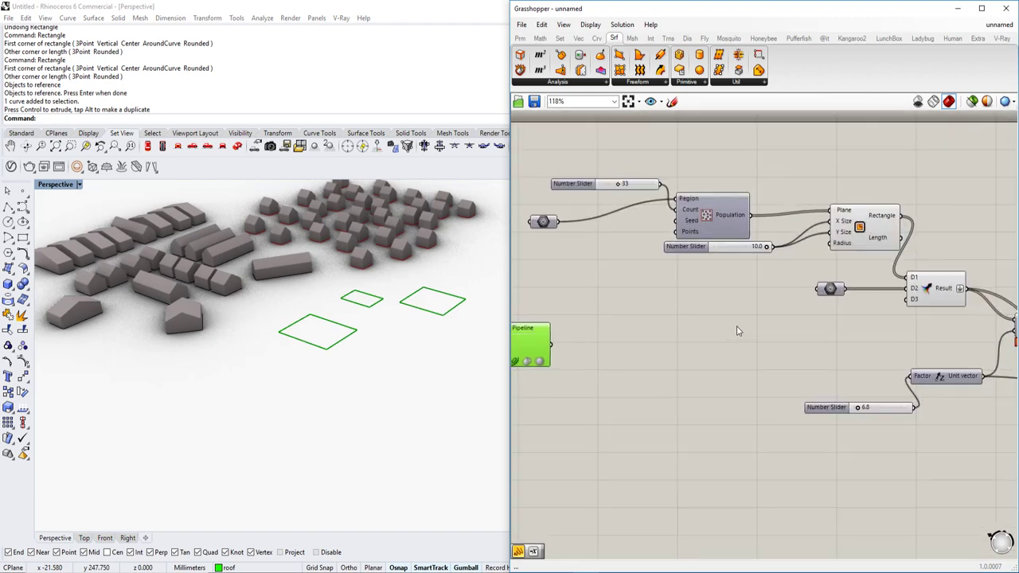
double_click(718, 327)
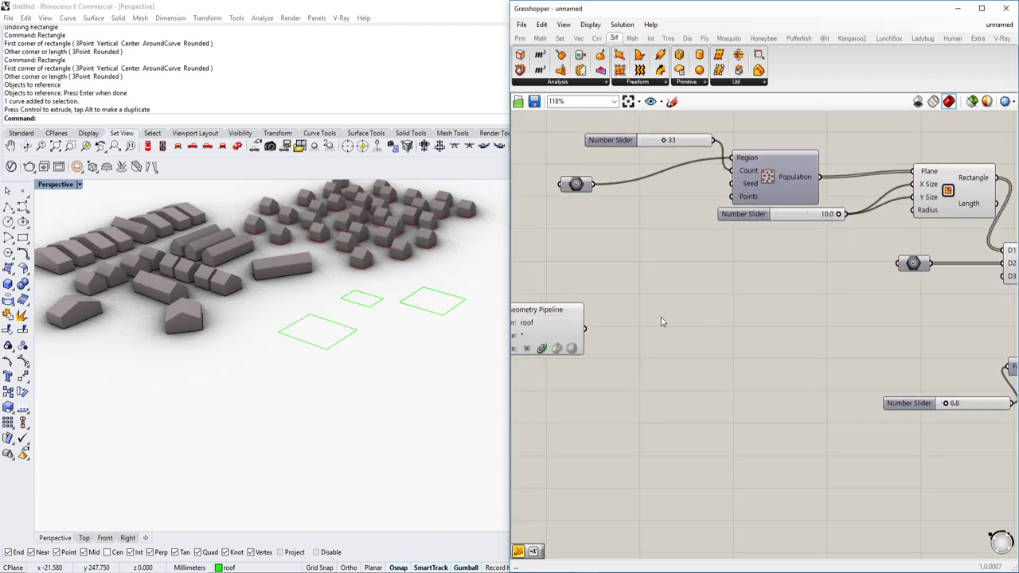
scroll(717, 318, "down", 2)
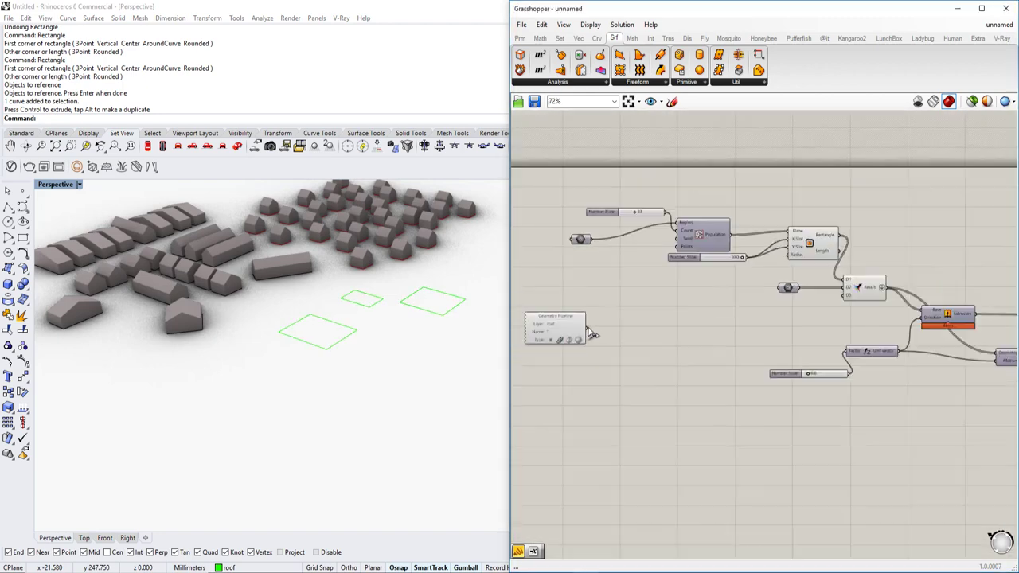
scroll(812, 309, "up", 2)
left_click_drag(812, 309, 812, 307)
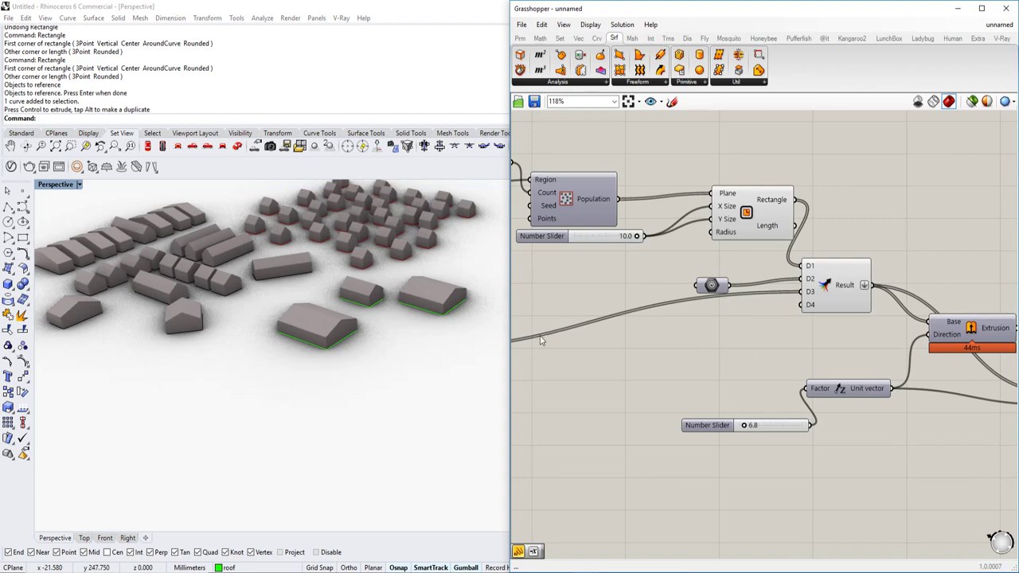
Draw three rectangles on the roof layer in front of the existing houses, one wide and two long and narrow.
scroll(398, 341, "down", 5)
type("re")
scroll(391, 346, "up", 4)
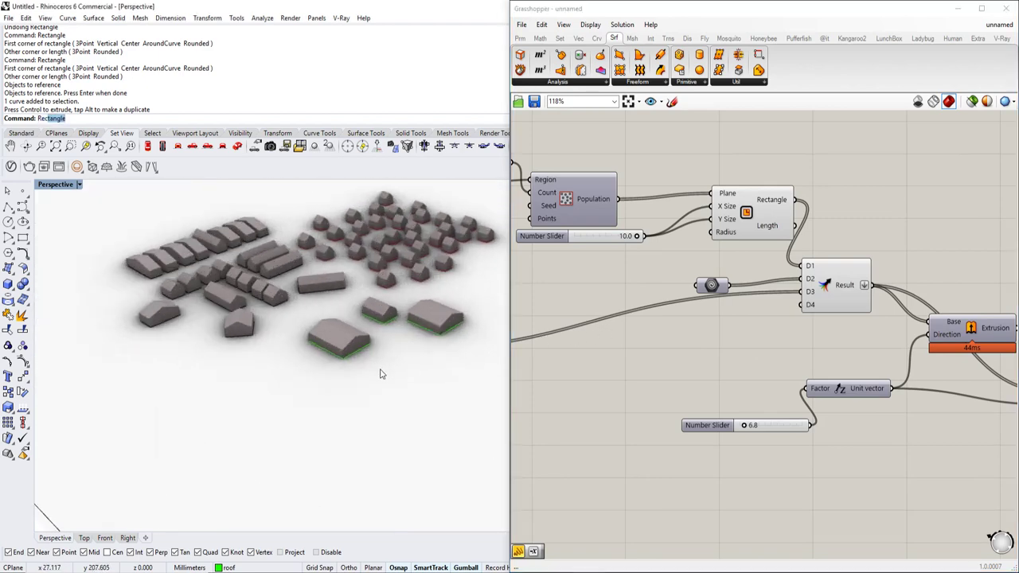
key("Return")
left_click(380, 374)
scroll(397, 390, "up", 5)
left_click(390, 409)
left_click(390, 412)
key("Return")
left_click(188, 348)
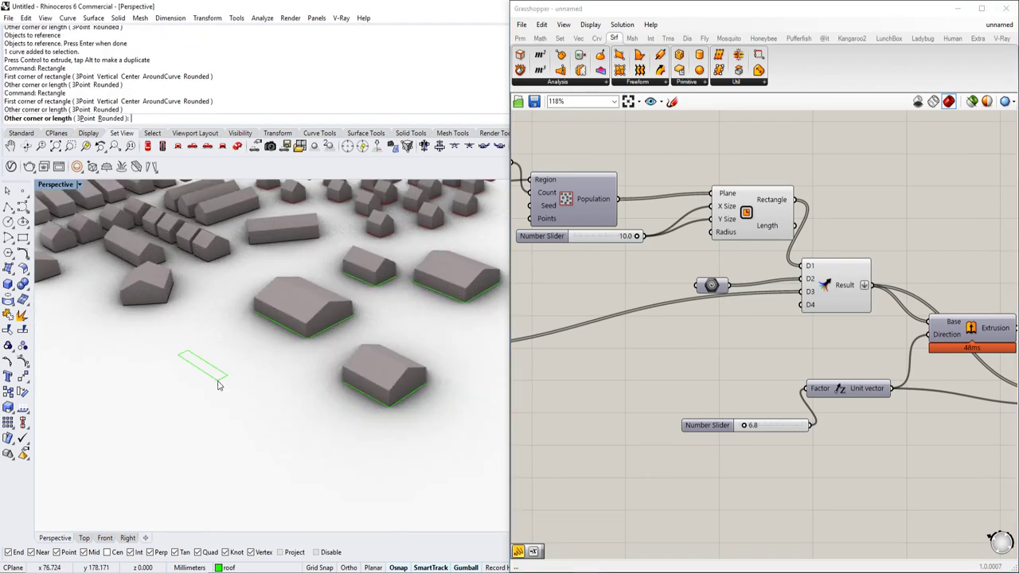
left_click(218, 382)
key("Return")
left_click(250, 344)
left_click(191, 309)
scroll(279, 334, "down", 5)
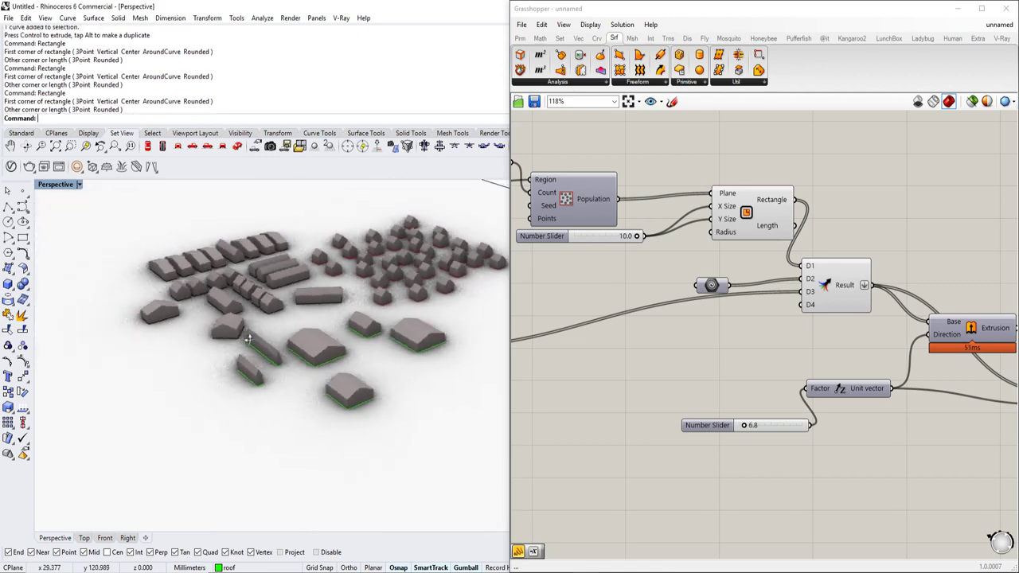
Draw one more large rectangle and several small ones on the roof layer in the open area around the new houses.
scroll(375, 364, "up", 4)
key("Return")
left_click(368, 364)
left_click(442, 399)
scroll(414, 390, "down", 2)
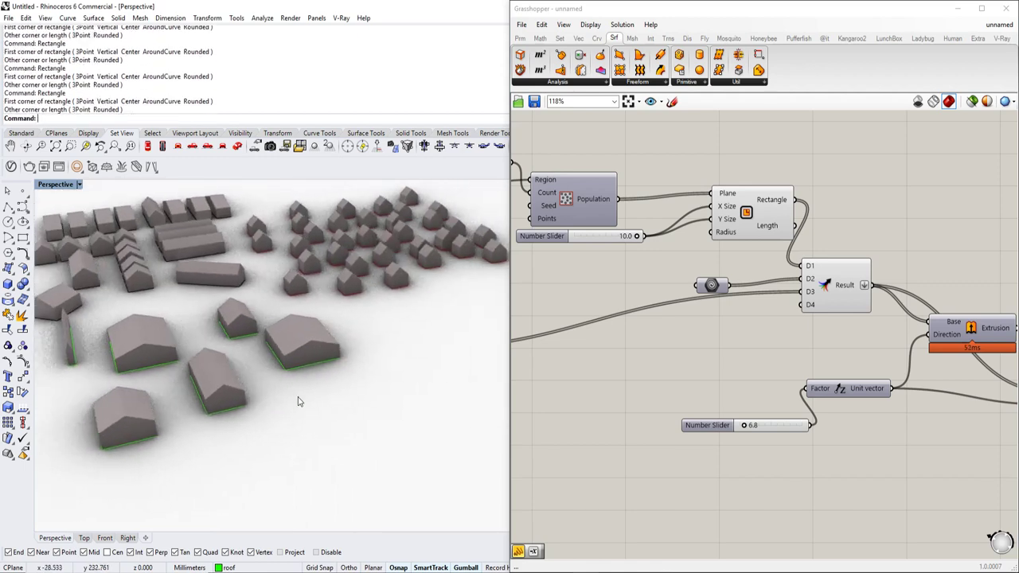
key("Return")
left_click(362, 382)
left_click(338, 399)
key("Return")
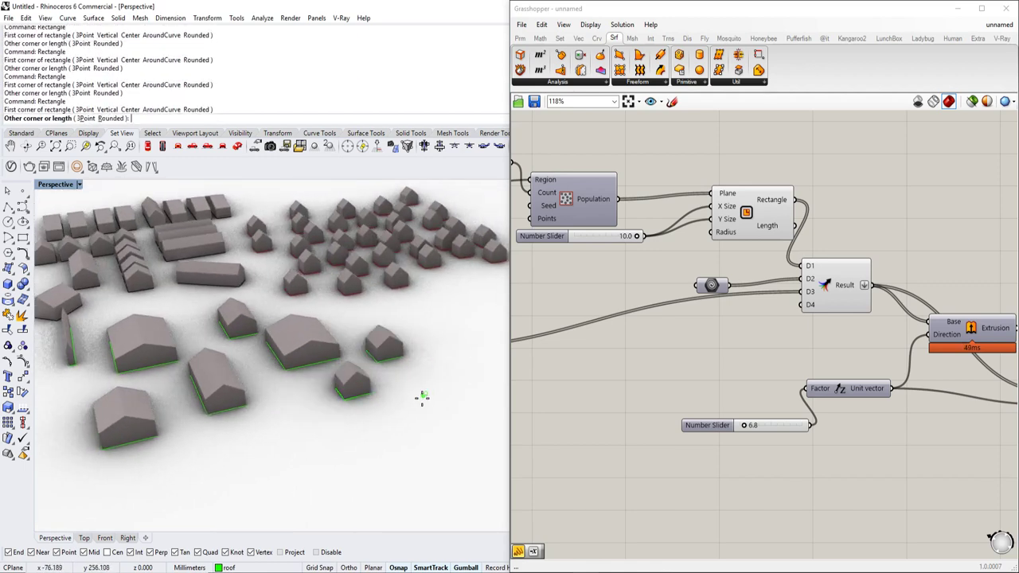
left_click(421, 398)
left_click(404, 410)
right_click_drag(411, 418, 366, 410)
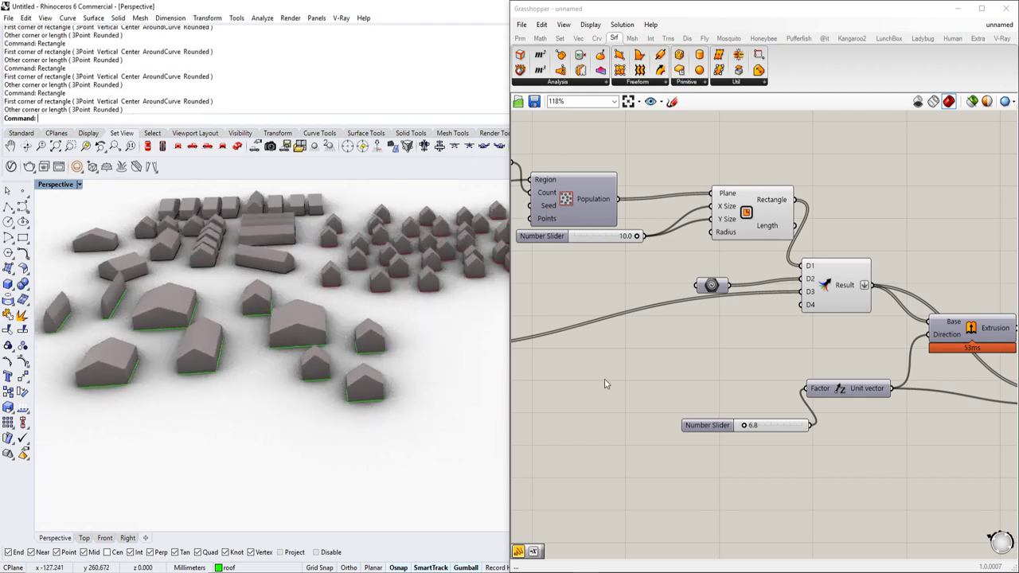
scroll(791, 316, "down", 6)
scroll(867, 336, "up", 4)
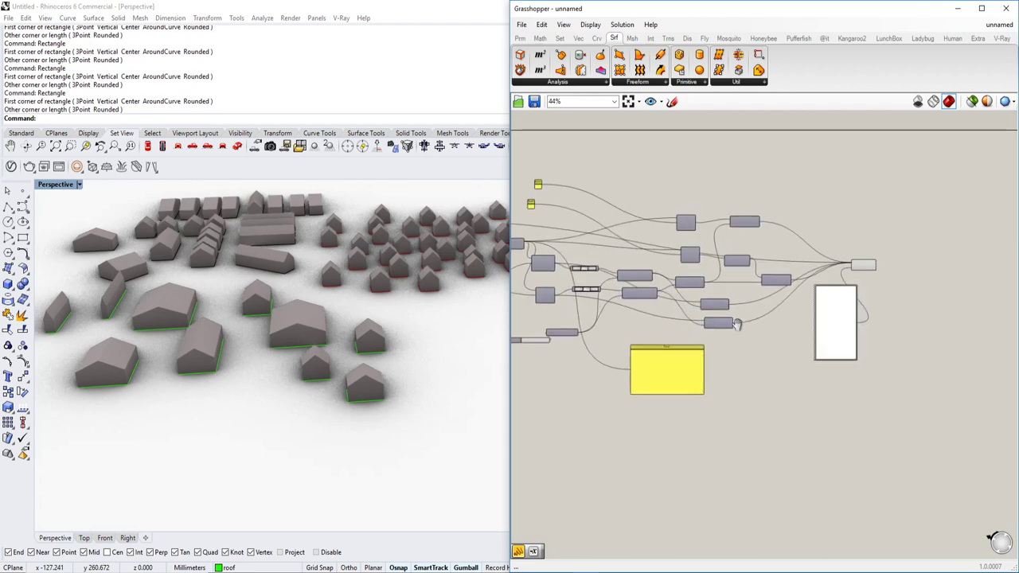